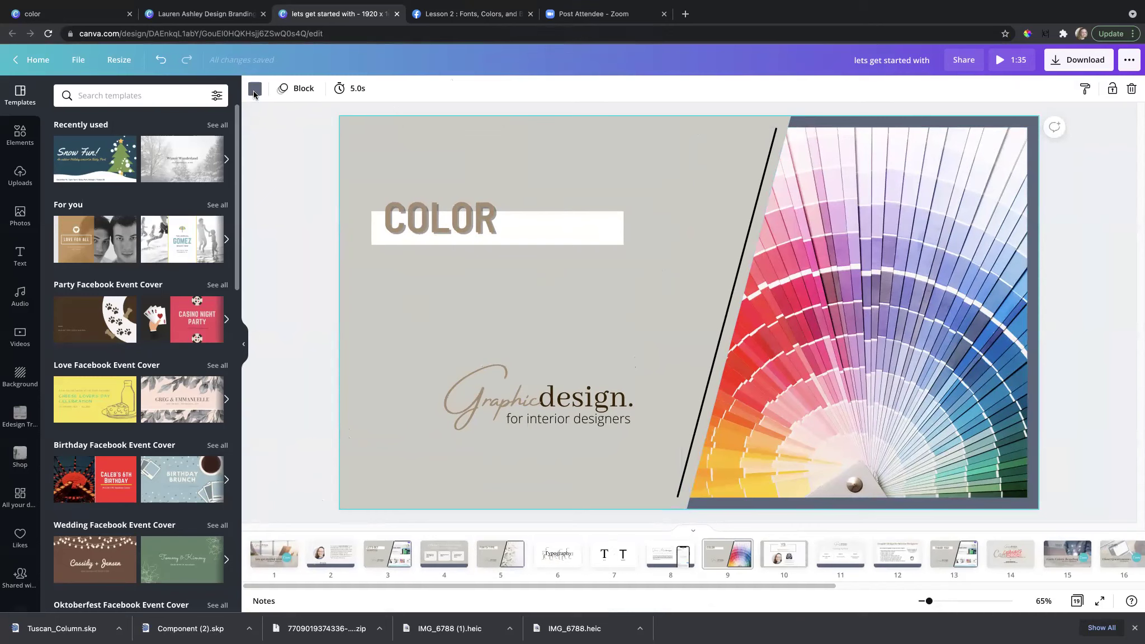
Step: Leave the current design and create a new blank 1920 × 1080 px presentation
{"action": "left_click", "coordinate": [13, 63]}
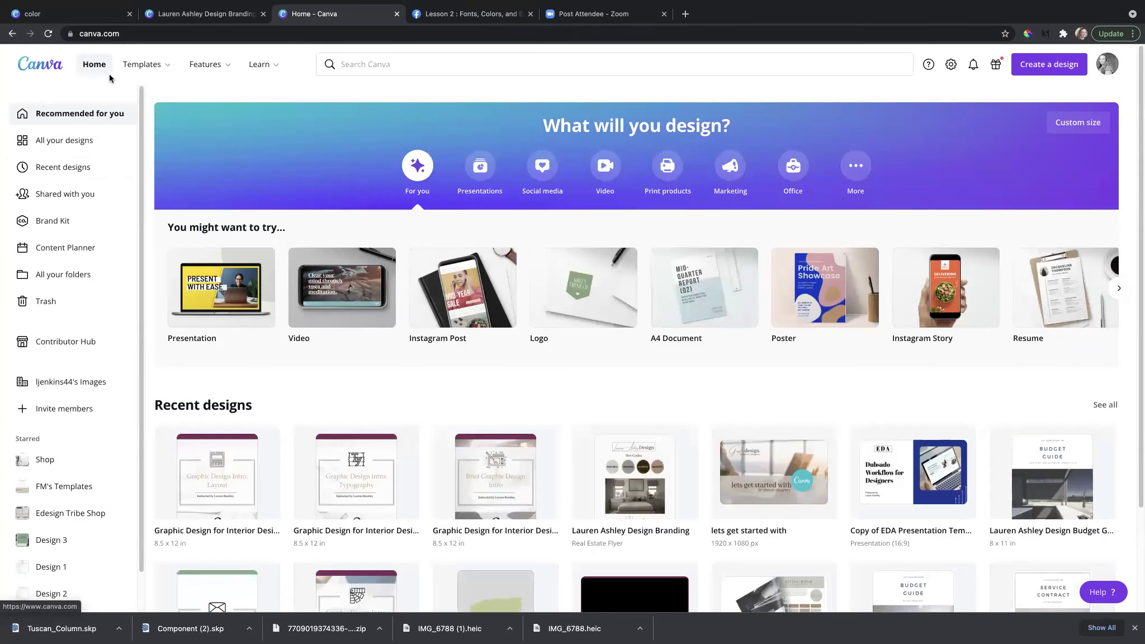
{"action": "left_click", "coordinate": [1052, 63]}
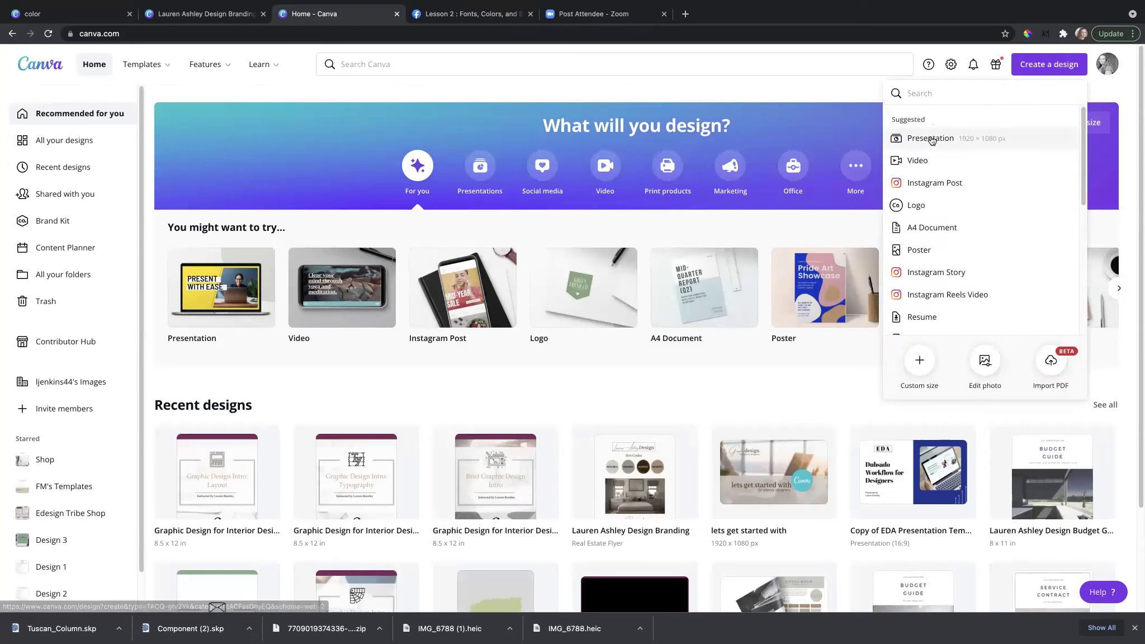
{"action": "left_click", "coordinate": [931, 140]}
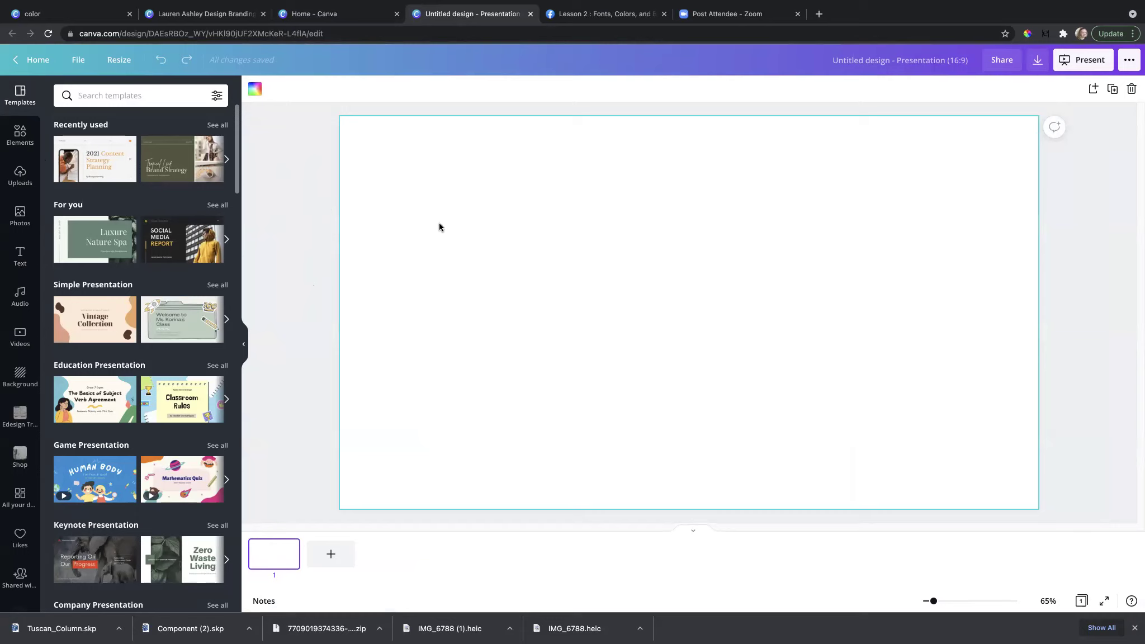
Step: Look through the ready-made font combinations in the text library for pairing ideas
{"action": "left_click", "coordinate": [24, 258]}
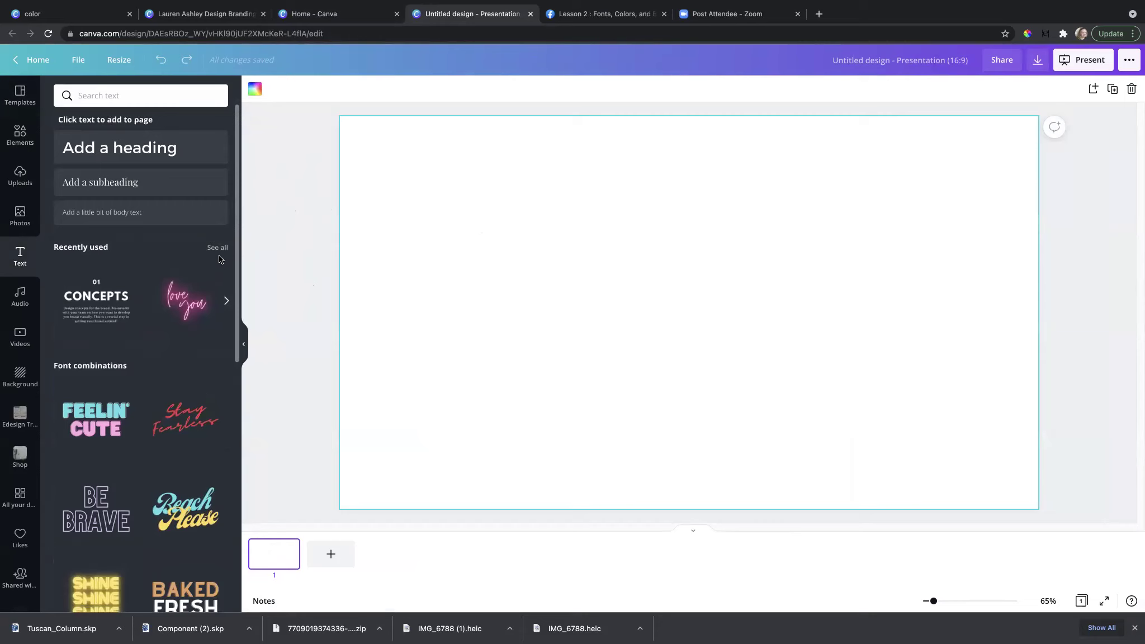
{"action": "scroll", "coordinate": [134, 371], "scroll_direction": "down", "scroll_amount": 1}
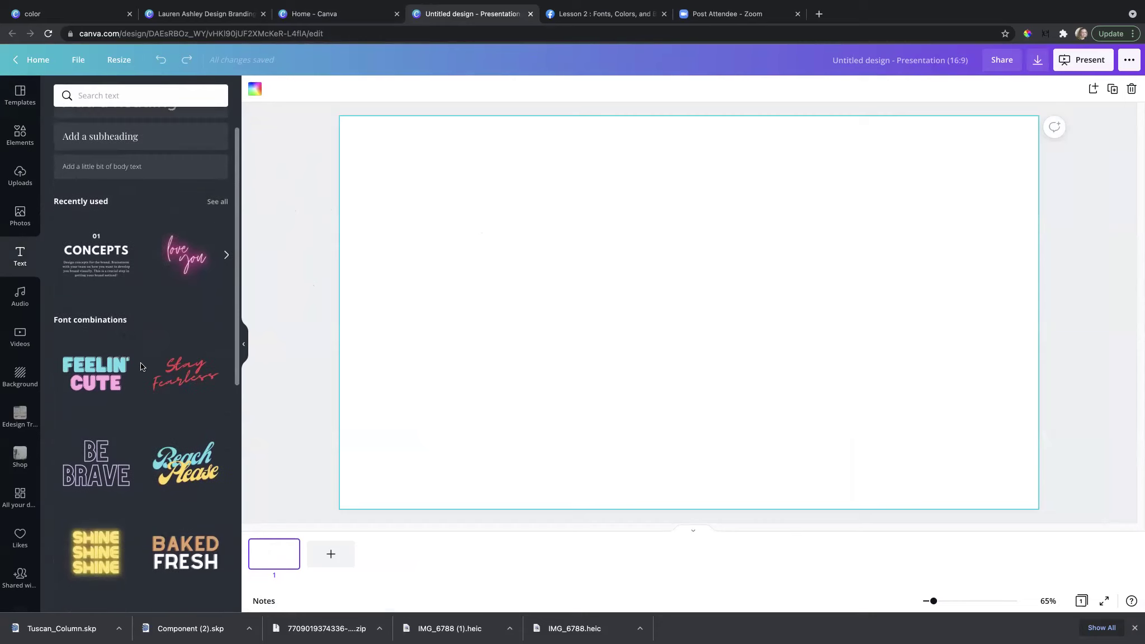
{"action": "scroll", "coordinate": [143, 365], "scroll_direction": "down", "scroll_amount": 5}
{"action": "scroll", "coordinate": [151, 334], "scroll_direction": "down", "scroll_amount": 8}
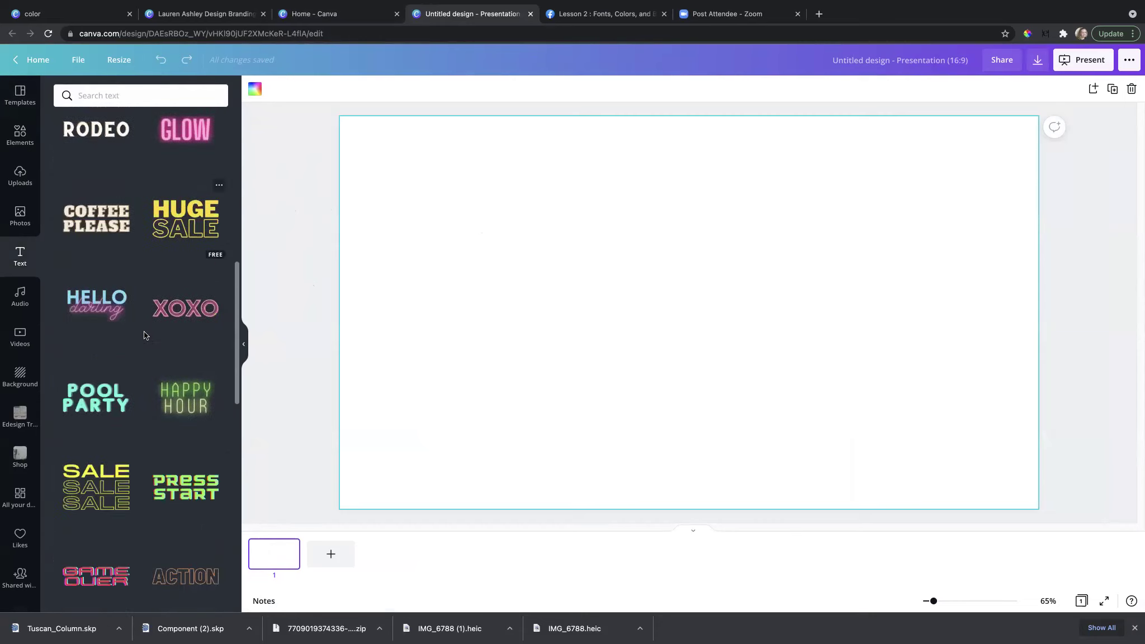
{"action": "scroll", "coordinate": [145, 336], "scroll_direction": "down", "scroll_amount": 10}
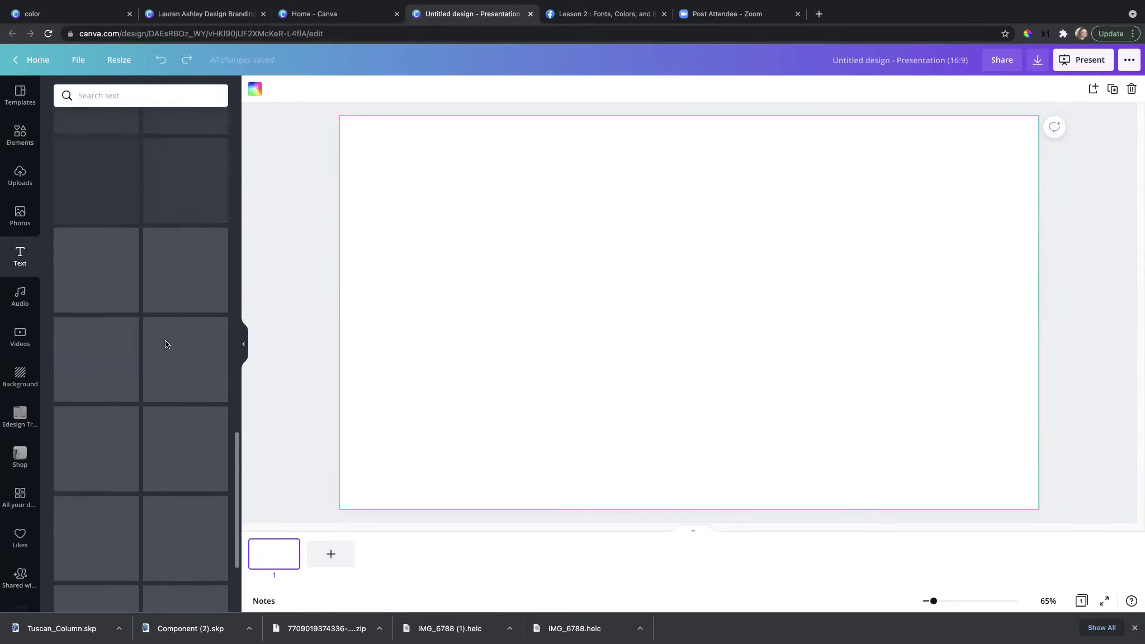
{"action": "scroll", "coordinate": [164, 344], "scroll_direction": "down", "scroll_amount": 10}
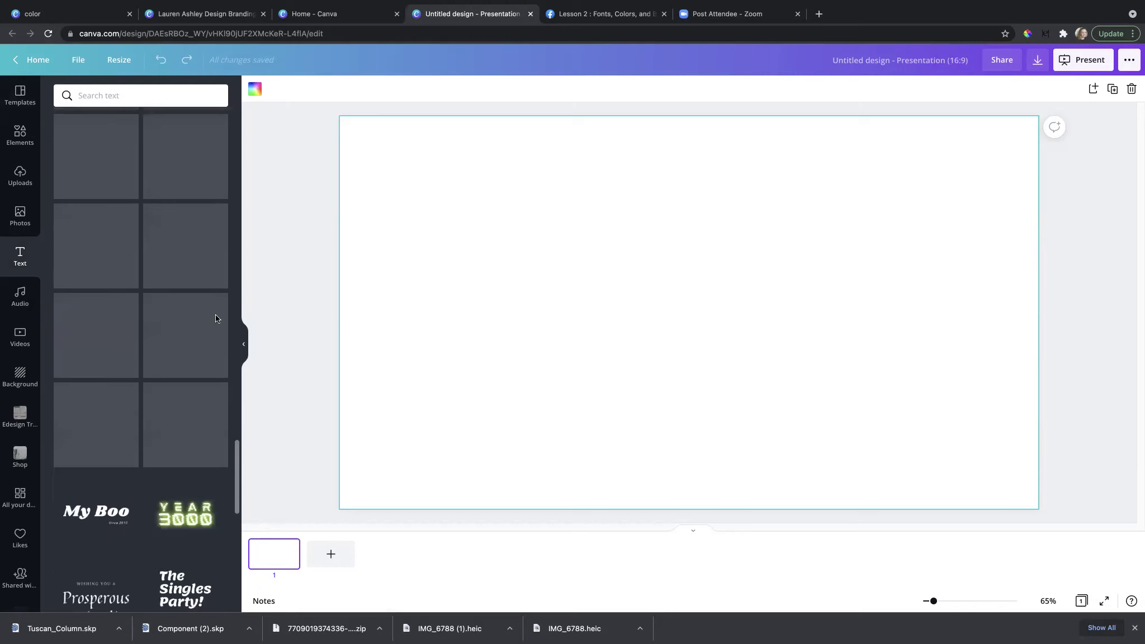
{"action": "scroll", "coordinate": [171, 346], "scroll_direction": "down", "scroll_amount": 5}
{"action": "scroll", "coordinate": [162, 355], "scroll_direction": "up", "scroll_amount": 10}
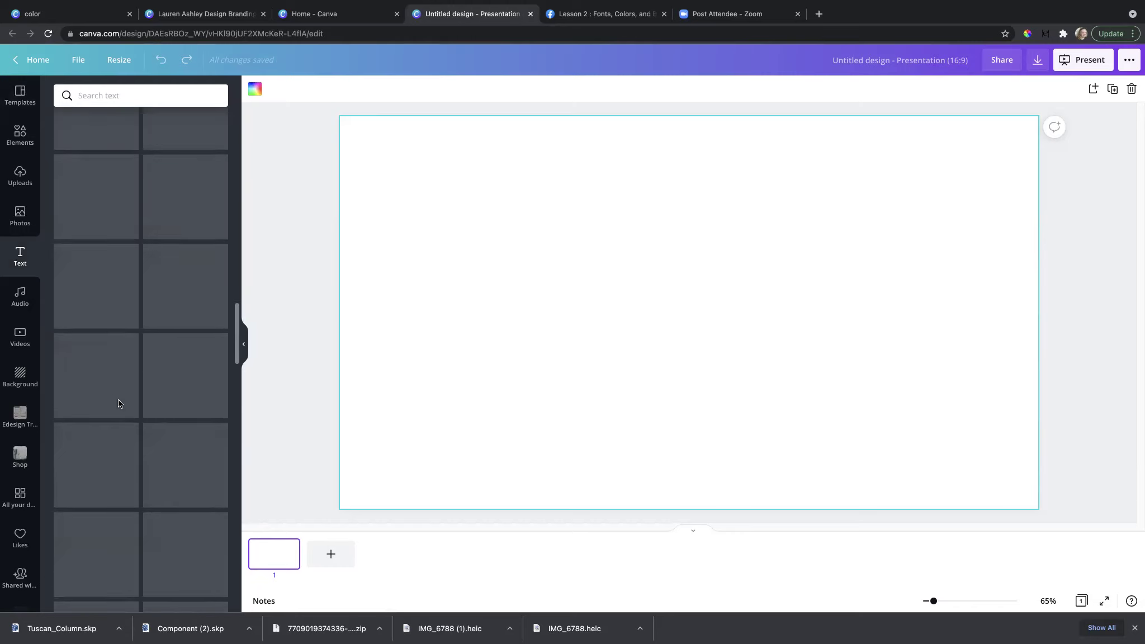
{"action": "scroll", "coordinate": [166, 401], "scroll_direction": "down", "scroll_amount": 2}
{"action": "scroll", "coordinate": [165, 401], "scroll_direction": "down", "scroll_amount": 8}
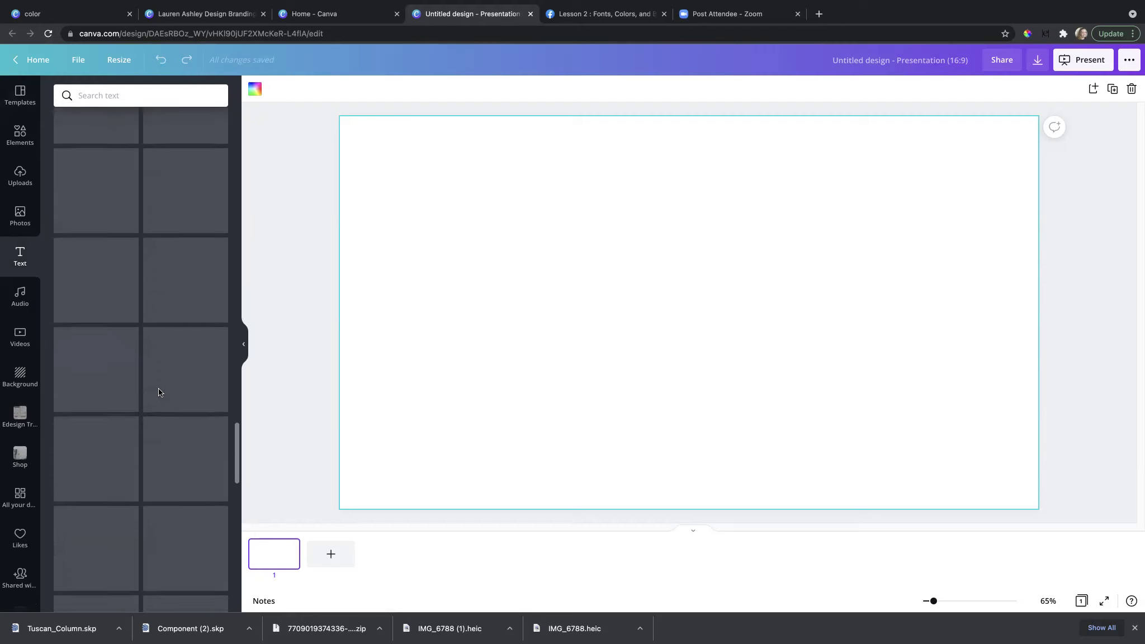
{"action": "left_click_drag", "start_coordinate": [233, 484], "coordinate": [229, 536]}
{"action": "scroll", "coordinate": [228, 536], "scroll_direction": "down", "scroll_amount": 15}
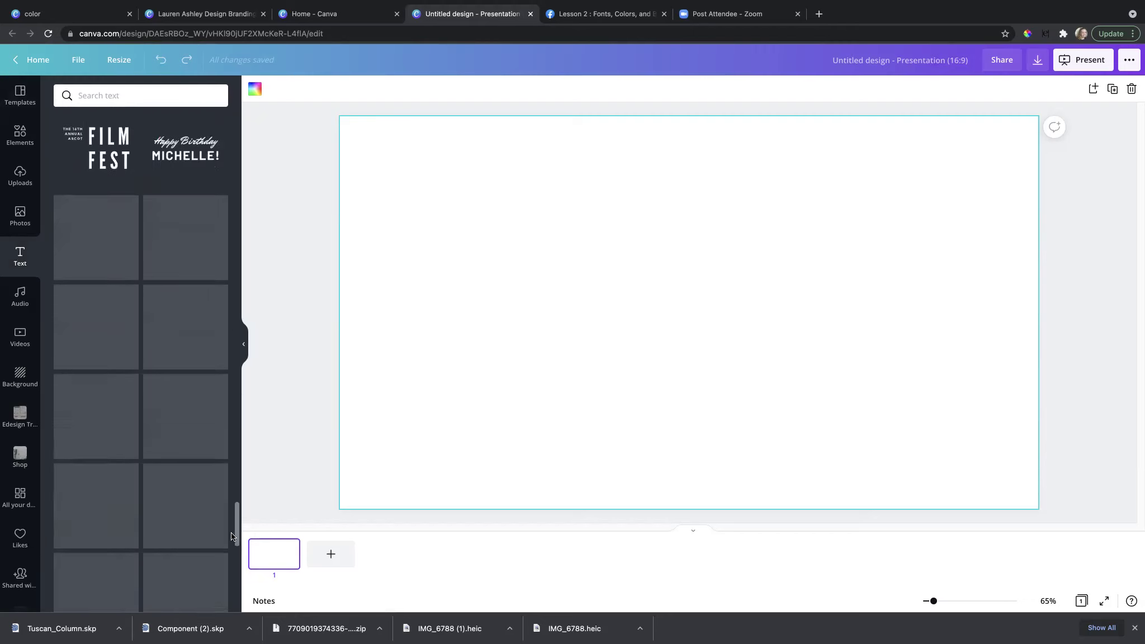
{"action": "scroll", "coordinate": [232, 539], "scroll_direction": "down", "scroll_amount": 2}
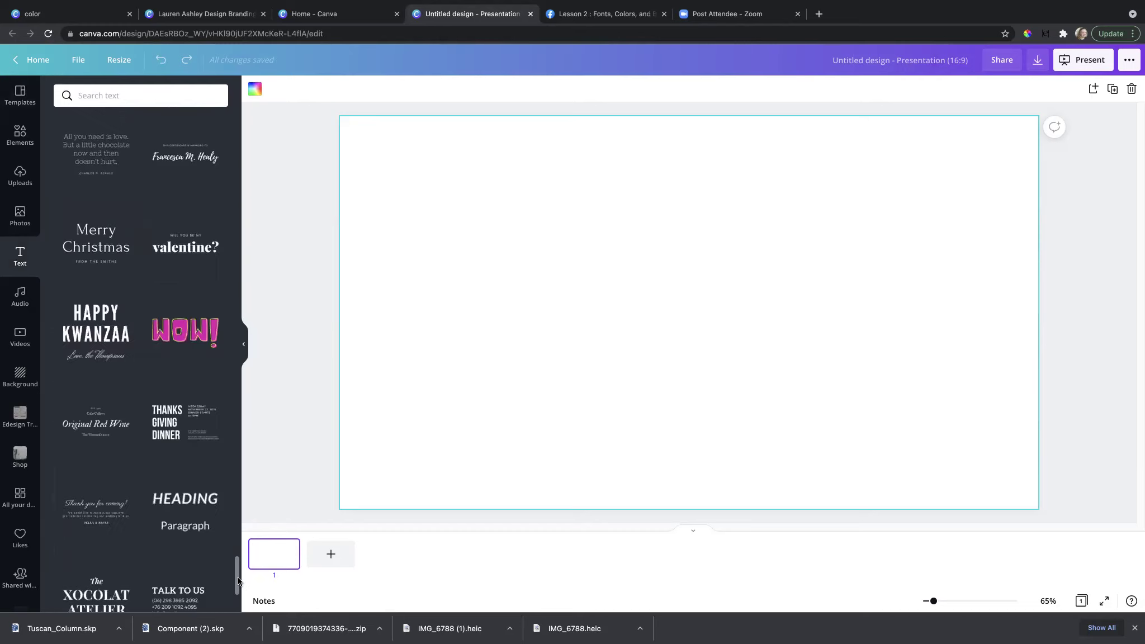
{"action": "scroll", "coordinate": [232, 566], "scroll_direction": "down", "scroll_amount": 3}
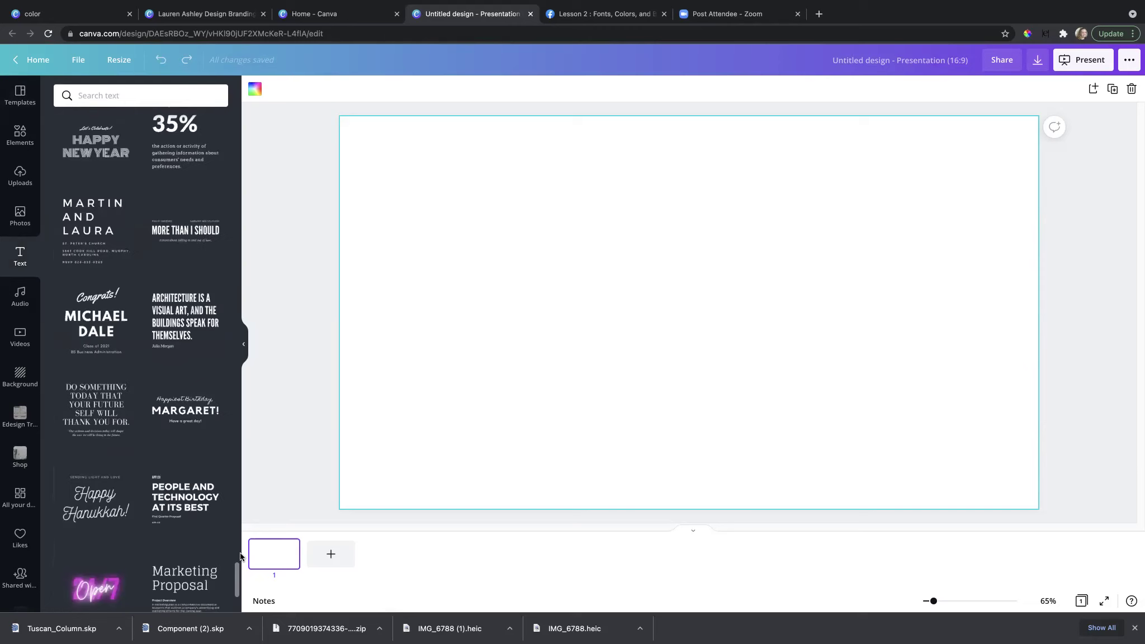
{"action": "scroll", "coordinate": [30, 525], "scroll_direction": "down", "scroll_amount": 3}
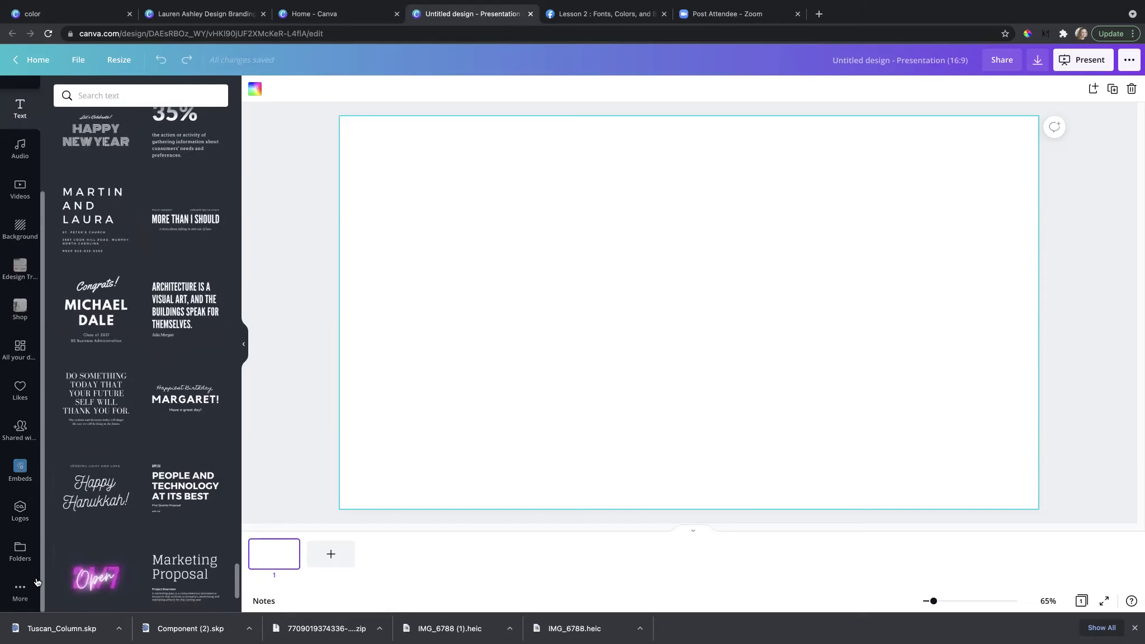
Step: Look over the additional Canva apps and integrations, and open the Styles collection
{"action": "left_click", "coordinate": [20, 590]}
{"action": "scroll", "coordinate": [164, 467], "scroll_direction": "down", "scroll_amount": 5}
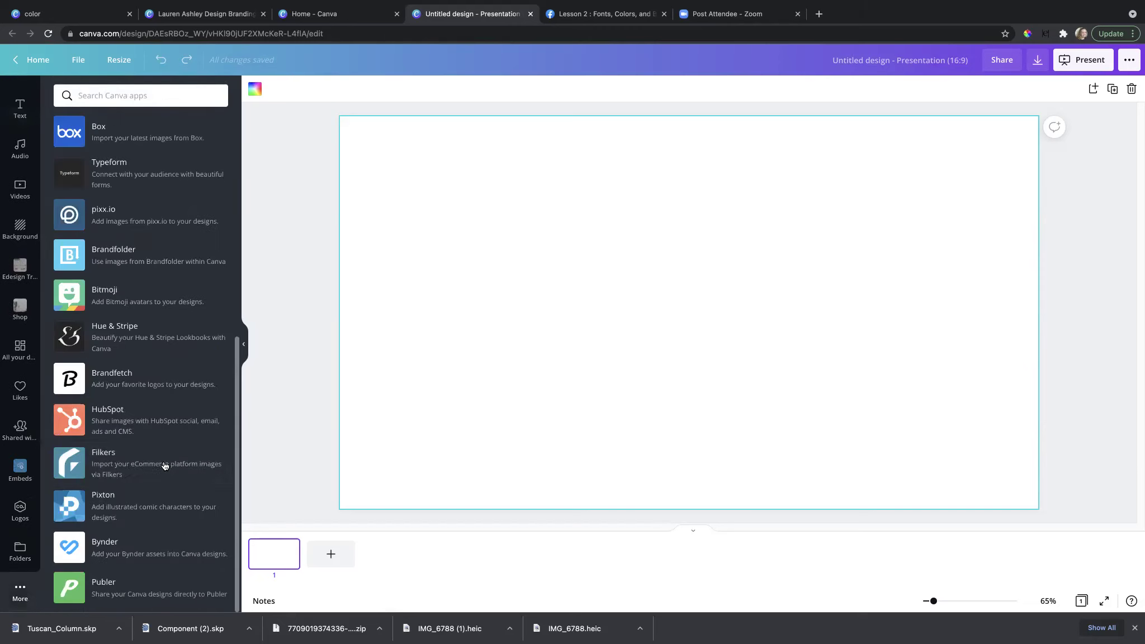
{"action": "scroll", "coordinate": [166, 447], "scroll_direction": "up", "scroll_amount": 5}
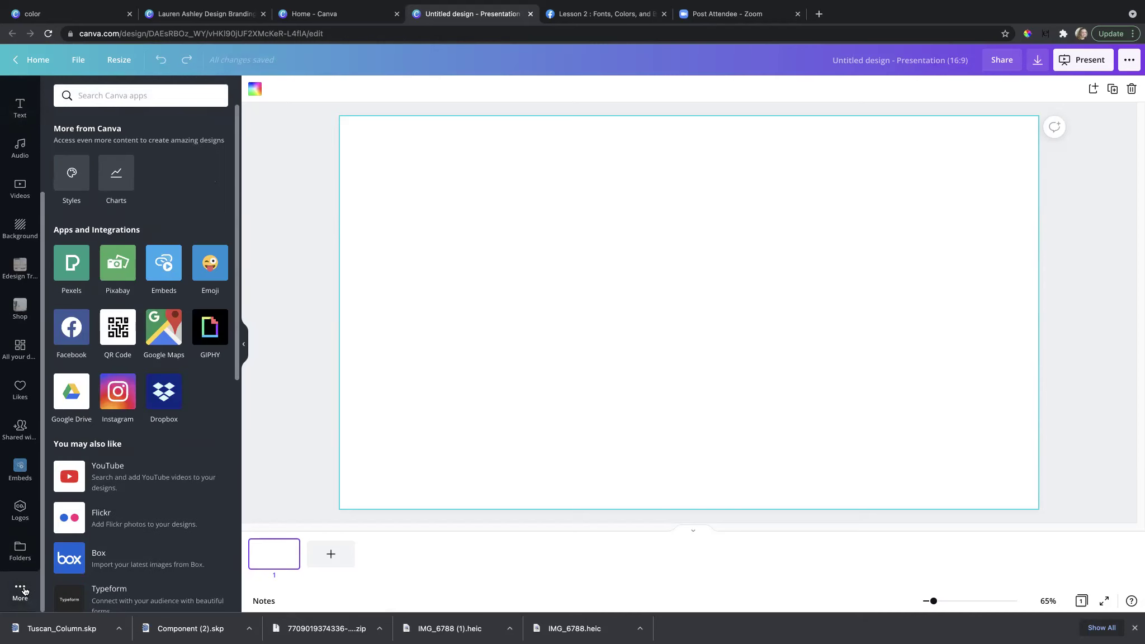
{"action": "left_click", "coordinate": [67, 184]}
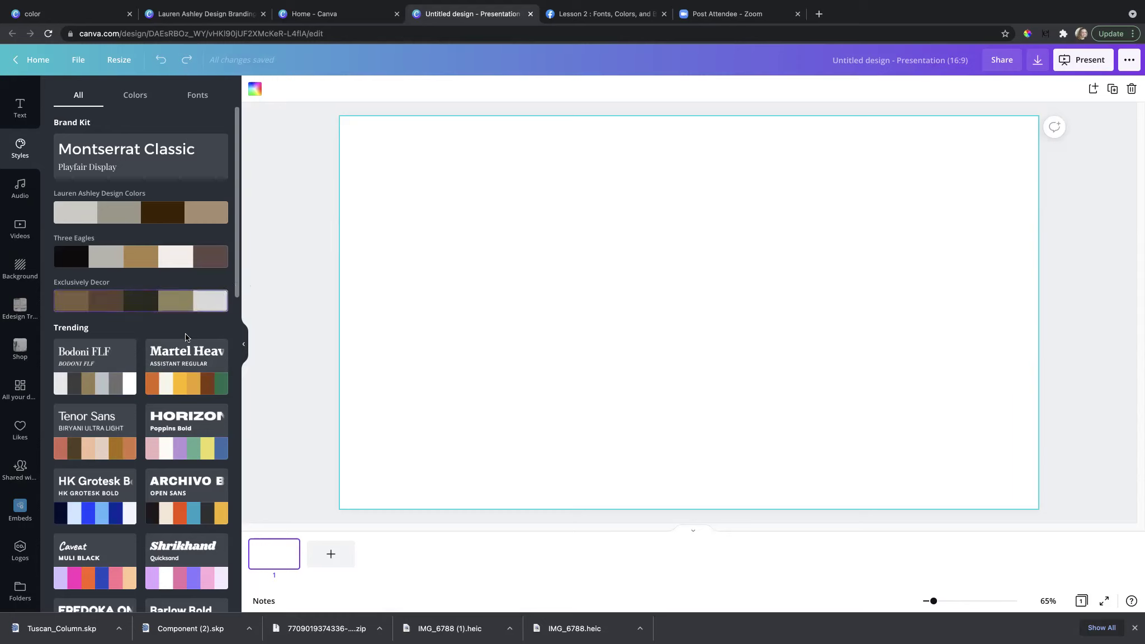
Step: Apply the trending Hammersmith and Playfair Display style, with its dark neutral palette, to the blank page
{"action": "scroll", "coordinate": [187, 374], "scroll_direction": "down", "scroll_amount": 6}
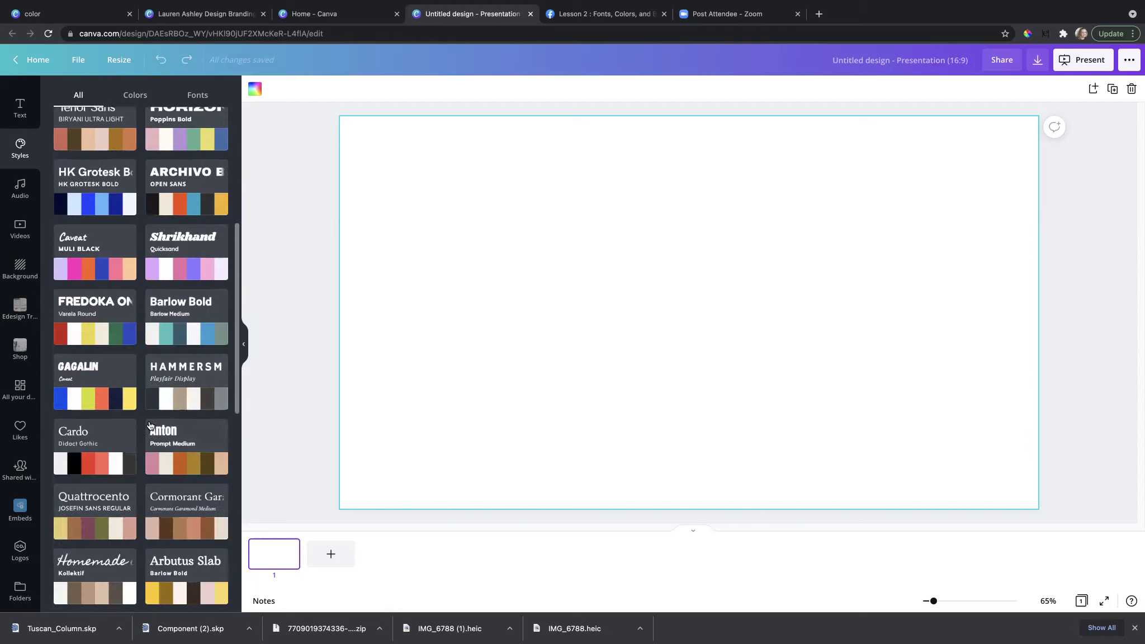
{"action": "scroll", "coordinate": [180, 341], "scroll_direction": "up", "scroll_amount": 6}
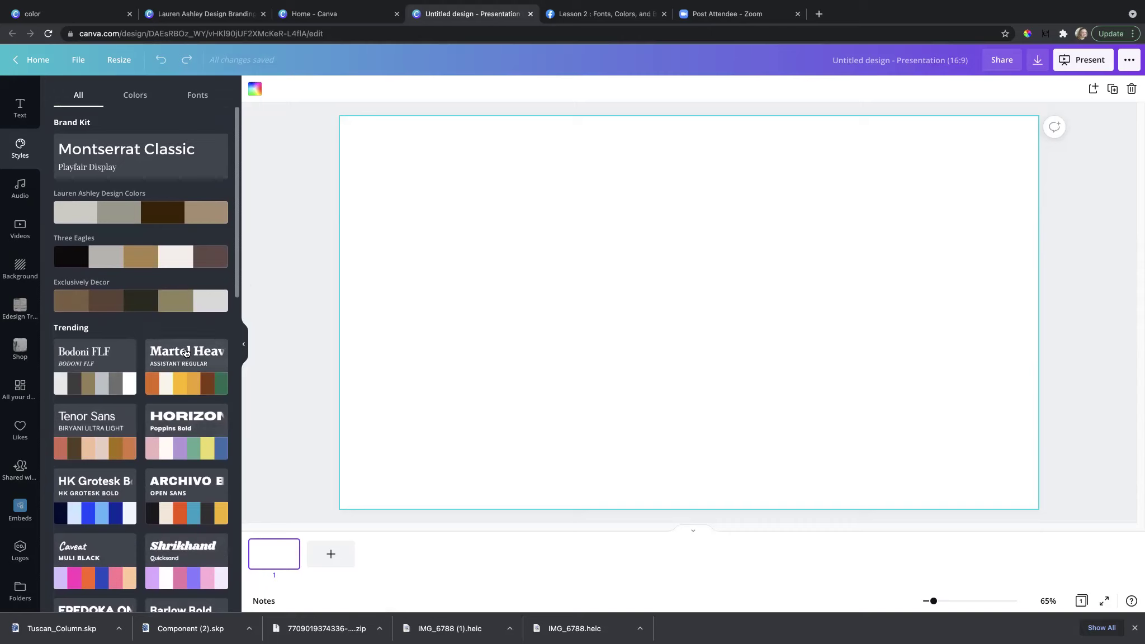
{"action": "scroll", "coordinate": [185, 352], "scroll_direction": "down", "scroll_amount": 3}
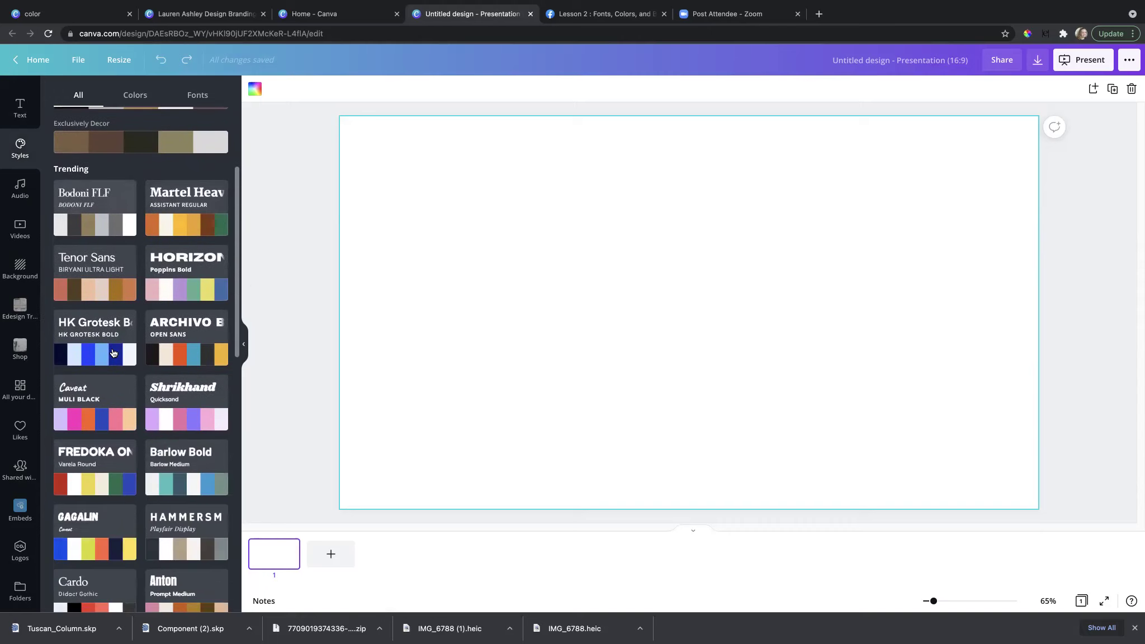
{"action": "scroll", "coordinate": [109, 300], "scroll_direction": "up", "scroll_amount": 2}
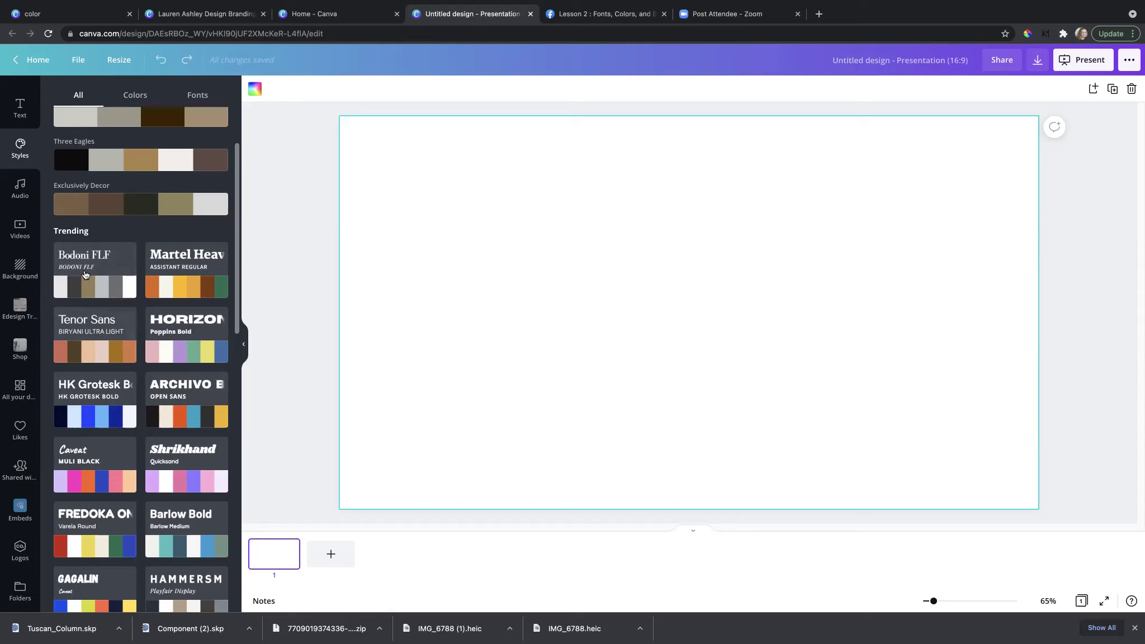
{"action": "scroll", "coordinate": [104, 334], "scroll_direction": "down", "scroll_amount": 1}
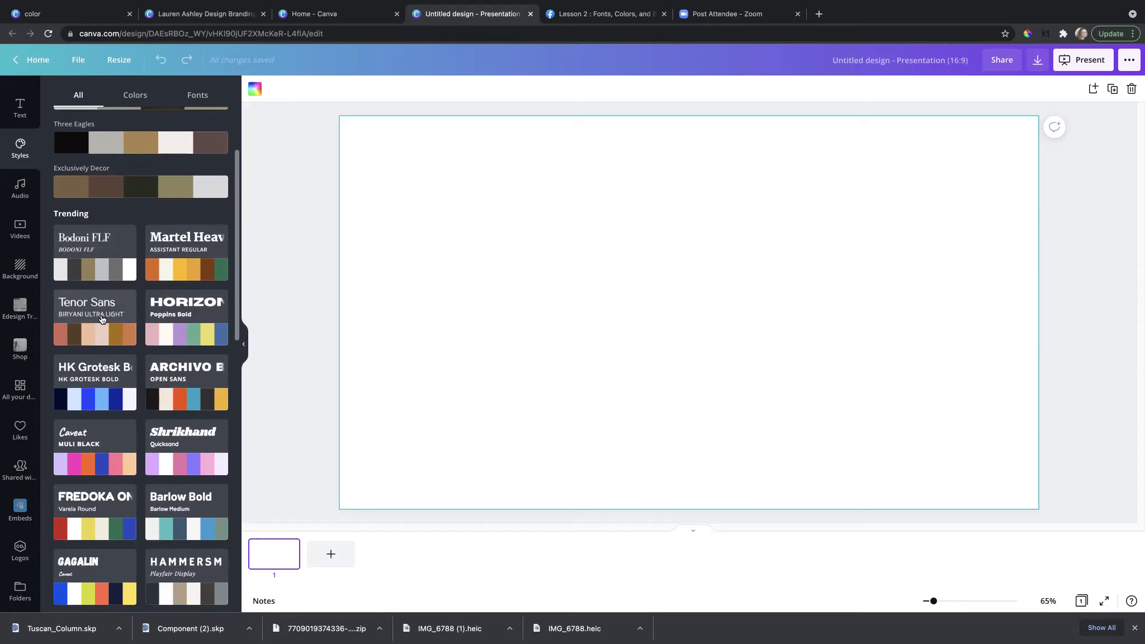
{"action": "scroll", "coordinate": [104, 387], "scroll_direction": "down", "scroll_amount": 3}
{"action": "scroll", "coordinate": [137, 440], "scroll_direction": "down", "scroll_amount": 5}
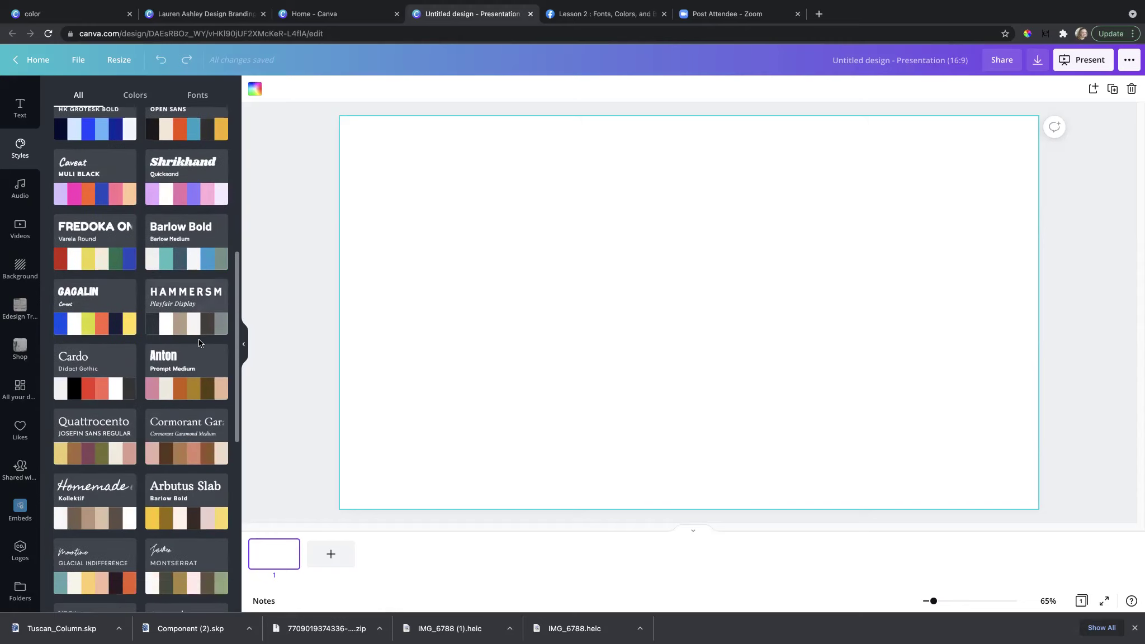
{"action": "left_click", "coordinate": [183, 305]}
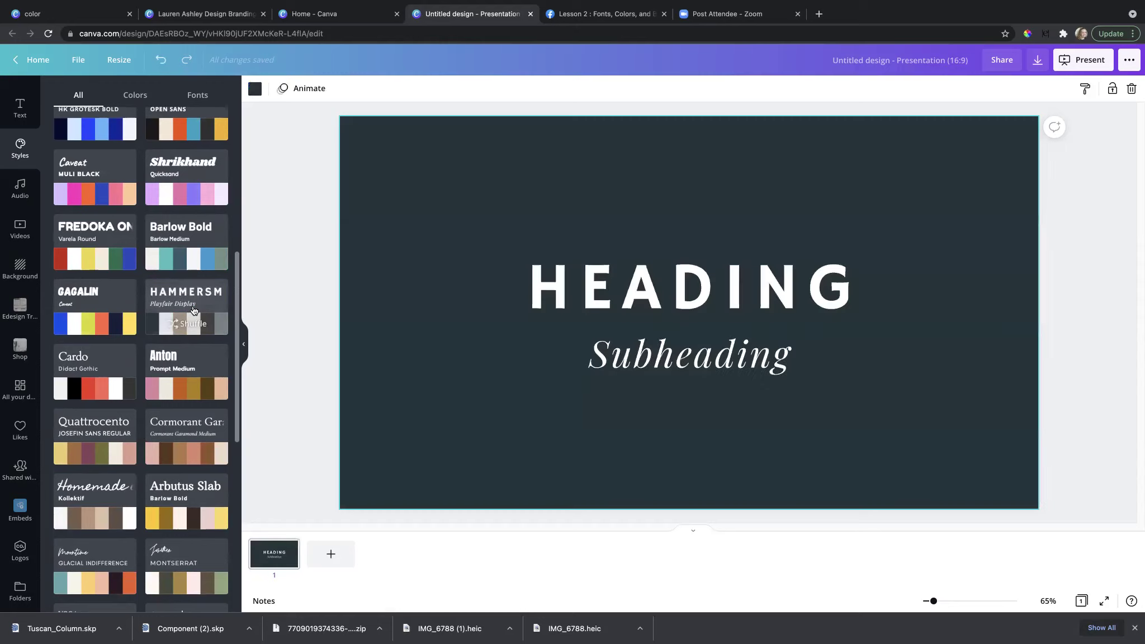
{"action": "left_click", "coordinate": [293, 325]}
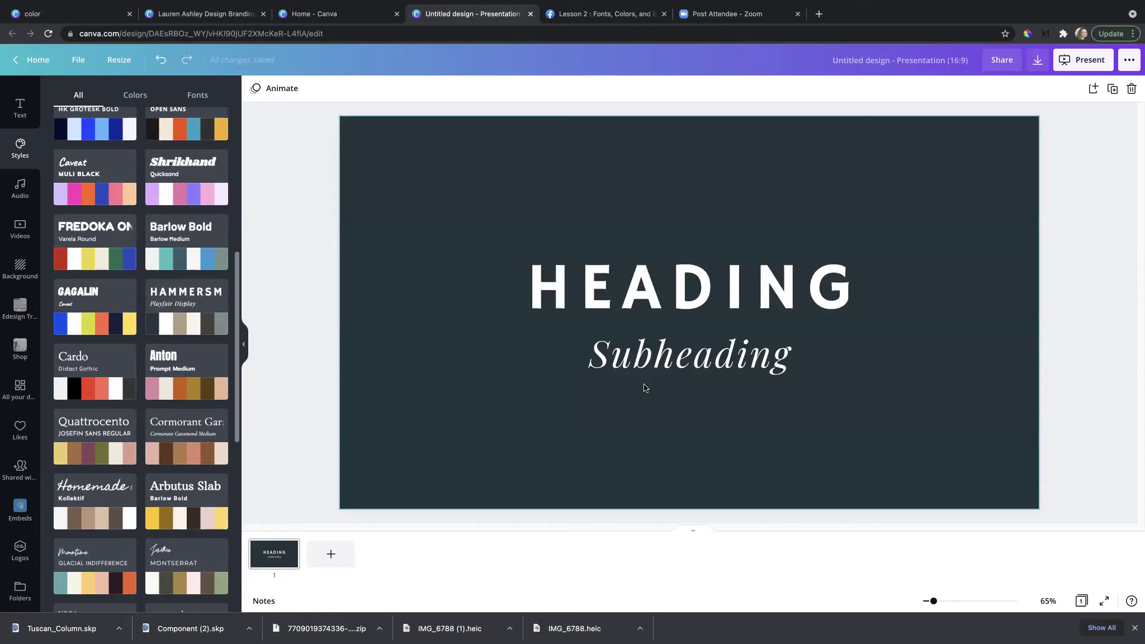
Step: Replace the heading placeholder text with the designer's first name
{"action": "left_click", "coordinate": [607, 302]}
{"action": "left_click", "coordinate": [633, 350]}
{"action": "left_click", "coordinate": [641, 307]}
{"action": "left_click", "coordinate": [491, 370]}
{"action": "left_click", "coordinate": [578, 320]}
{"action": "left_click", "coordinate": [631, 299]}
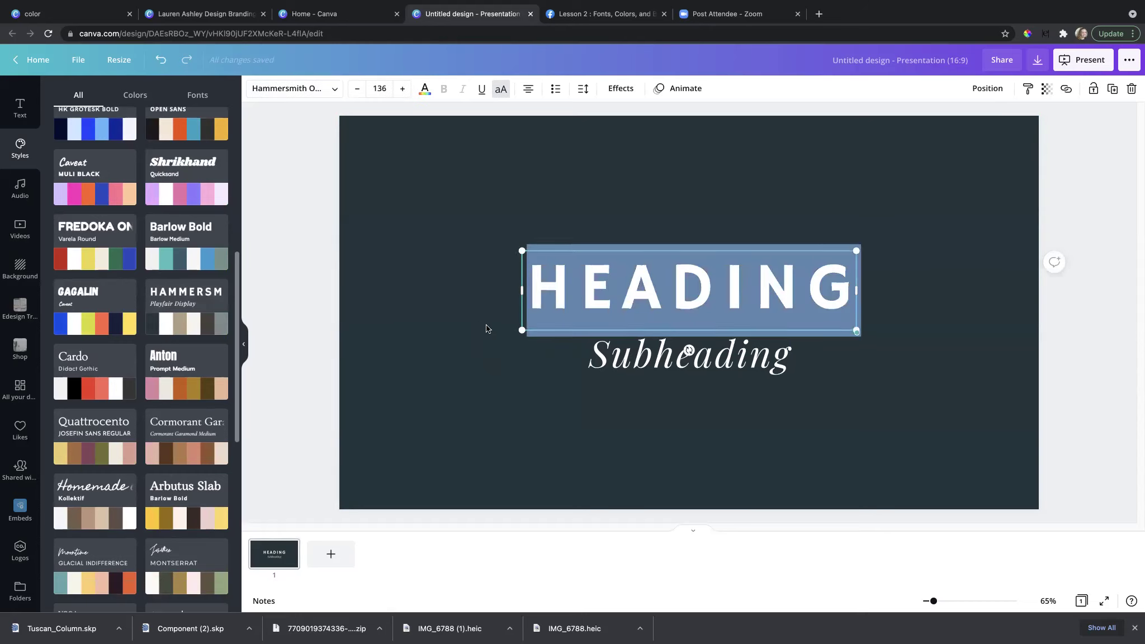
{"action": "type", "text": "LAUREN"}
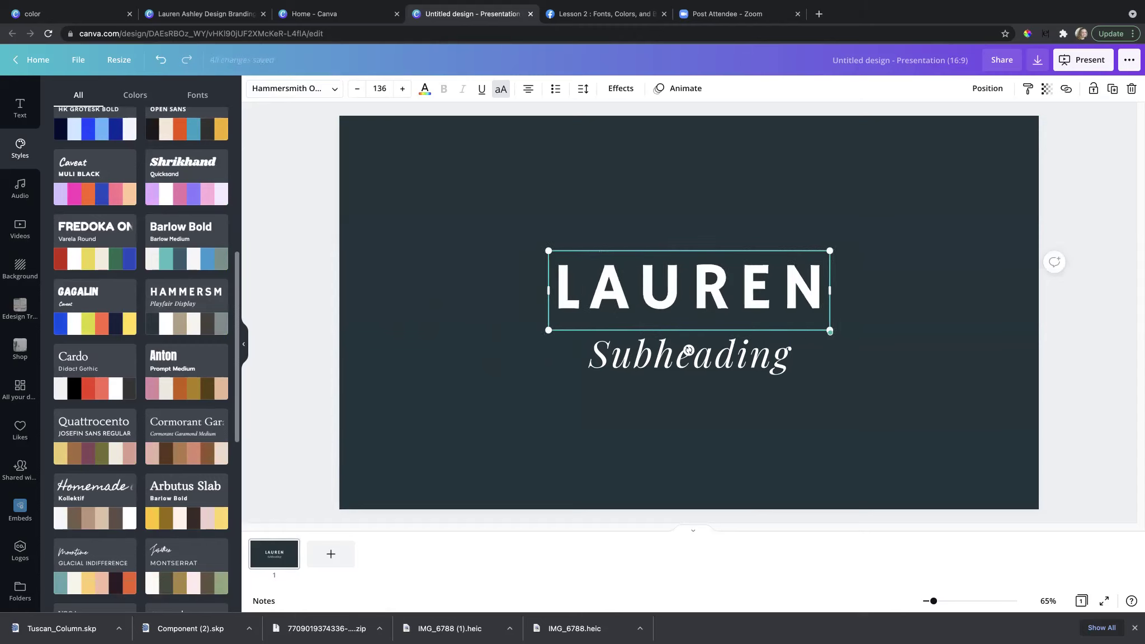
Step: Replace the subheading placeholder text with "Designs"
{"action": "left_click", "coordinate": [672, 357]}
{"action": "left_click", "coordinate": [672, 357]}
{"action": "left_click", "coordinate": [664, 295]}
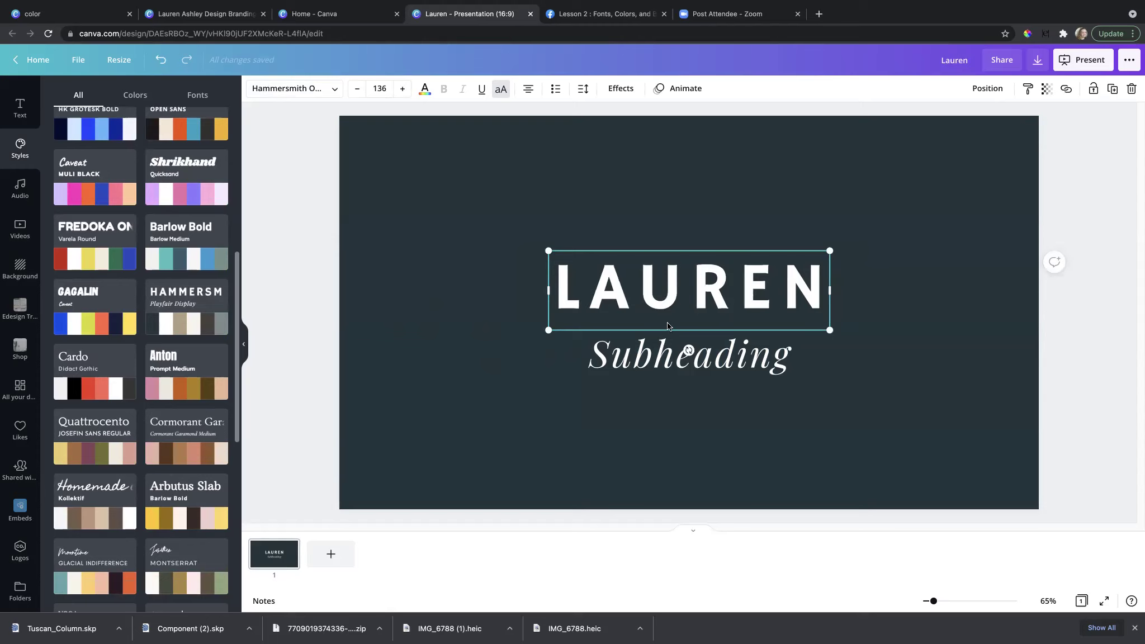
{"action": "left_click", "coordinate": [674, 352]}
{"action": "left_click", "coordinate": [675, 351]}
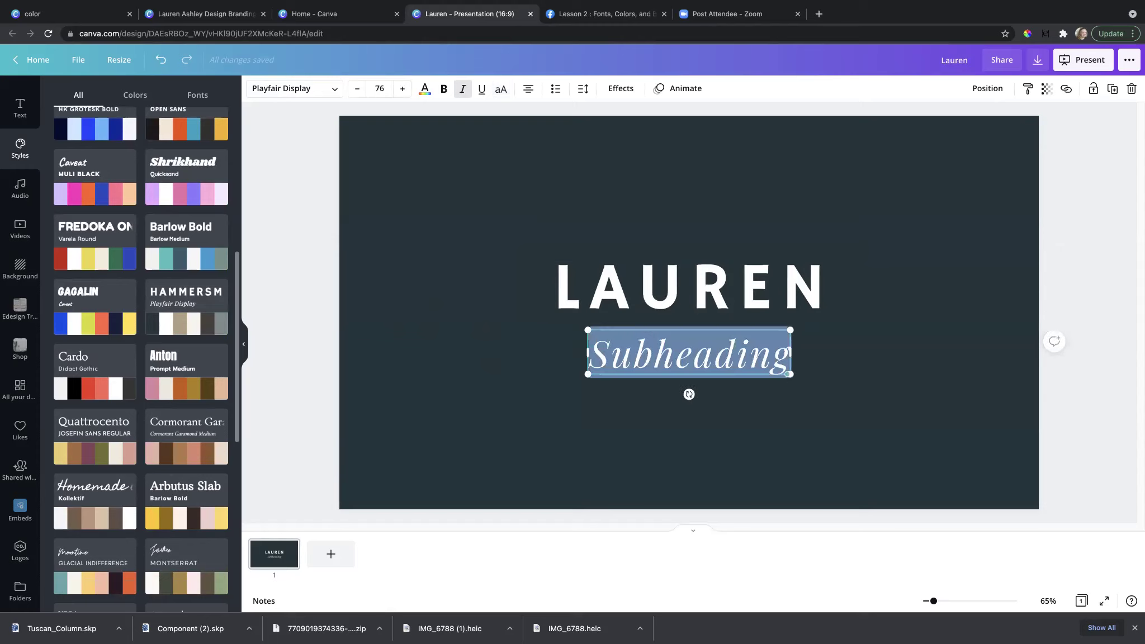
{"action": "type", "text": "Designs"}
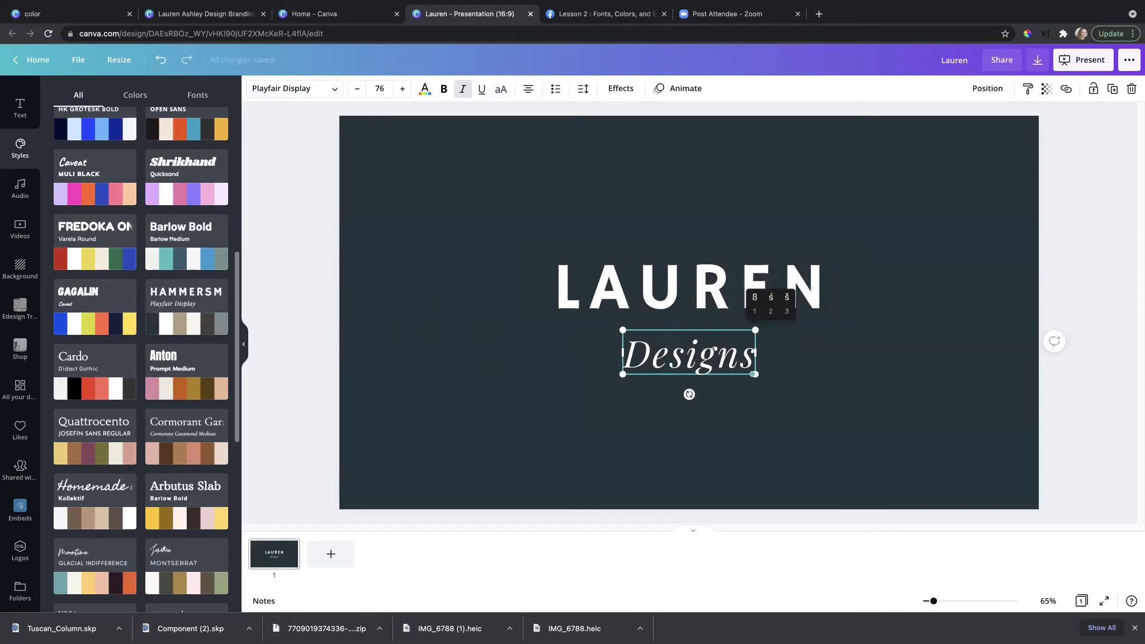
{"action": "left_click", "coordinate": [559, 361]}
{"action": "left_click", "coordinate": [661, 370]}
{"action": "left_click_drag", "start_coordinate": [661, 370], "coordinate": [660, 365]}
{"action": "left_click", "coordinate": [569, 366]}
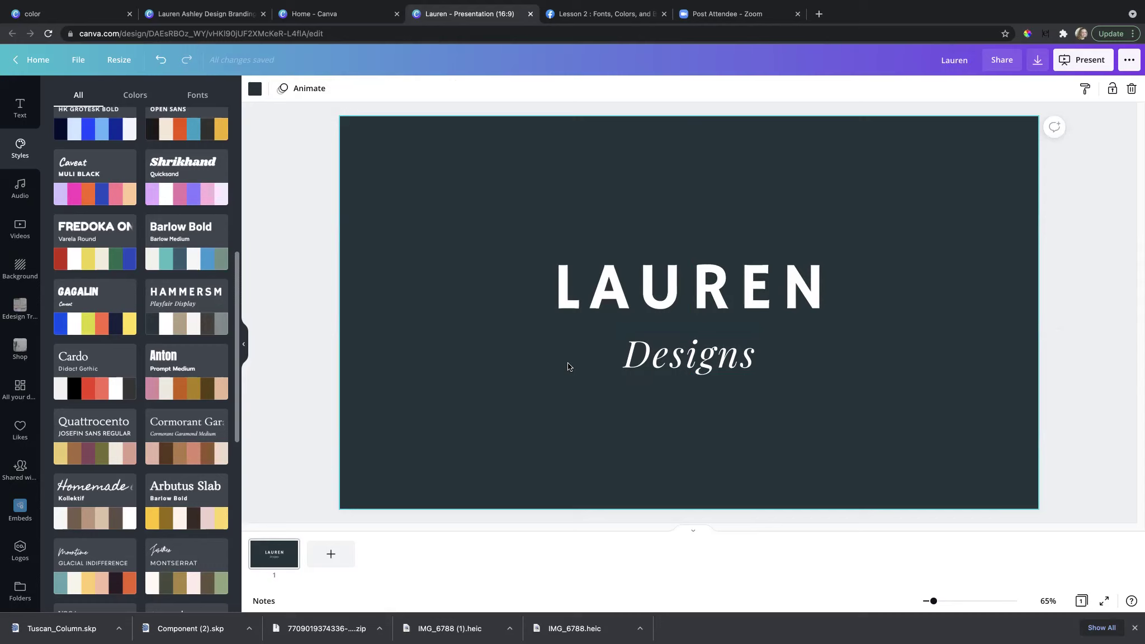
Step: Move the "Designs" subheading up directly beneath the heading, aligned with the heading's right edge
{"action": "left_click", "coordinate": [589, 286]}
{"action": "left_click", "coordinate": [673, 339]}
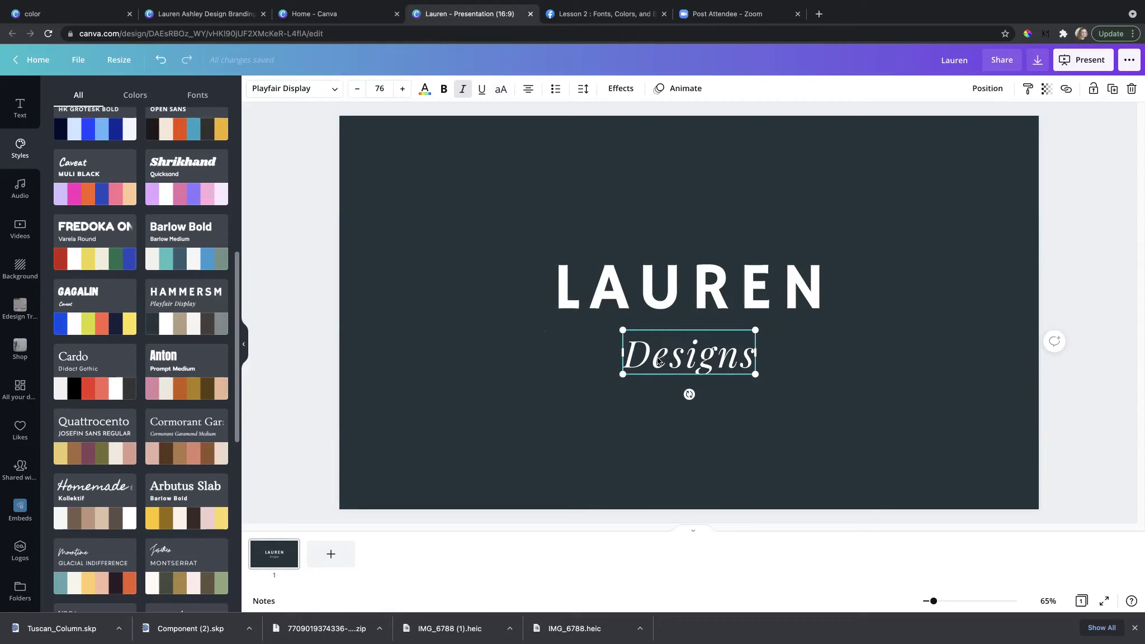
{"action": "left_click", "coordinate": [584, 351]}
{"action": "left_click_drag", "start_coordinate": [653, 366], "coordinate": [735, 335]}
{"action": "left_click", "coordinate": [613, 357]}
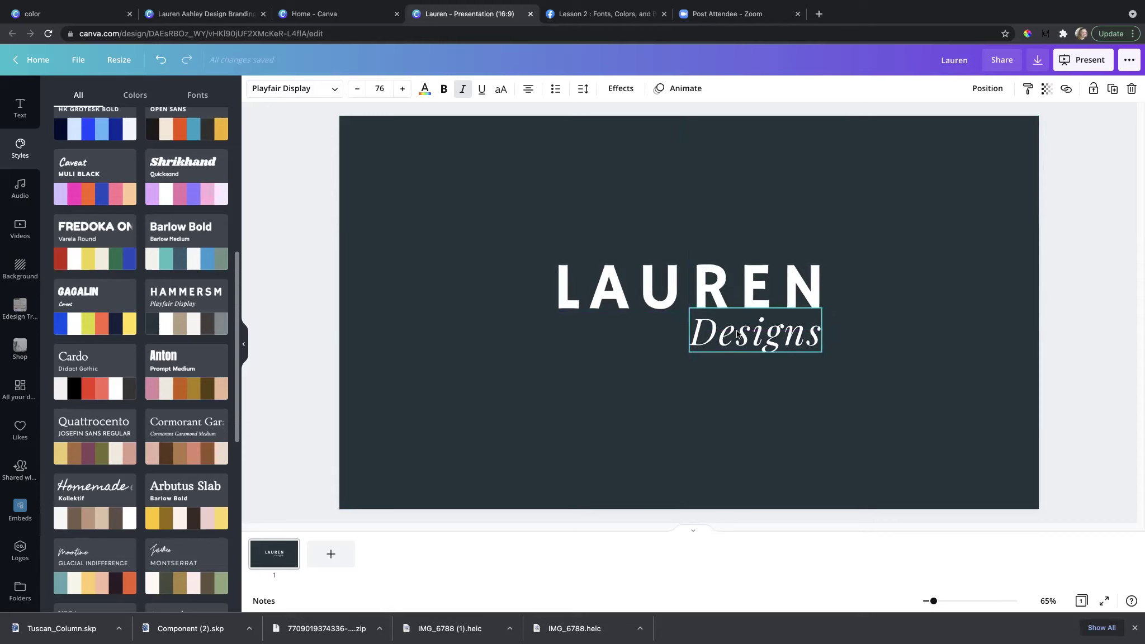
{"action": "left_click", "coordinate": [635, 353]}
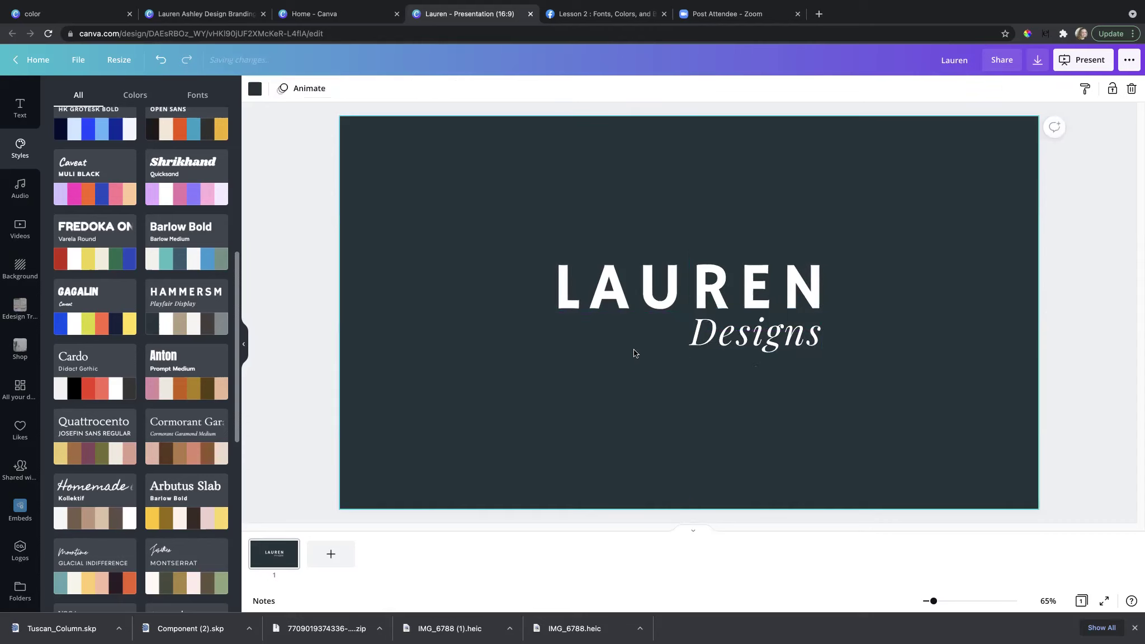
{"action": "left_click", "coordinate": [732, 295]}
{"action": "left_click", "coordinate": [741, 350]}
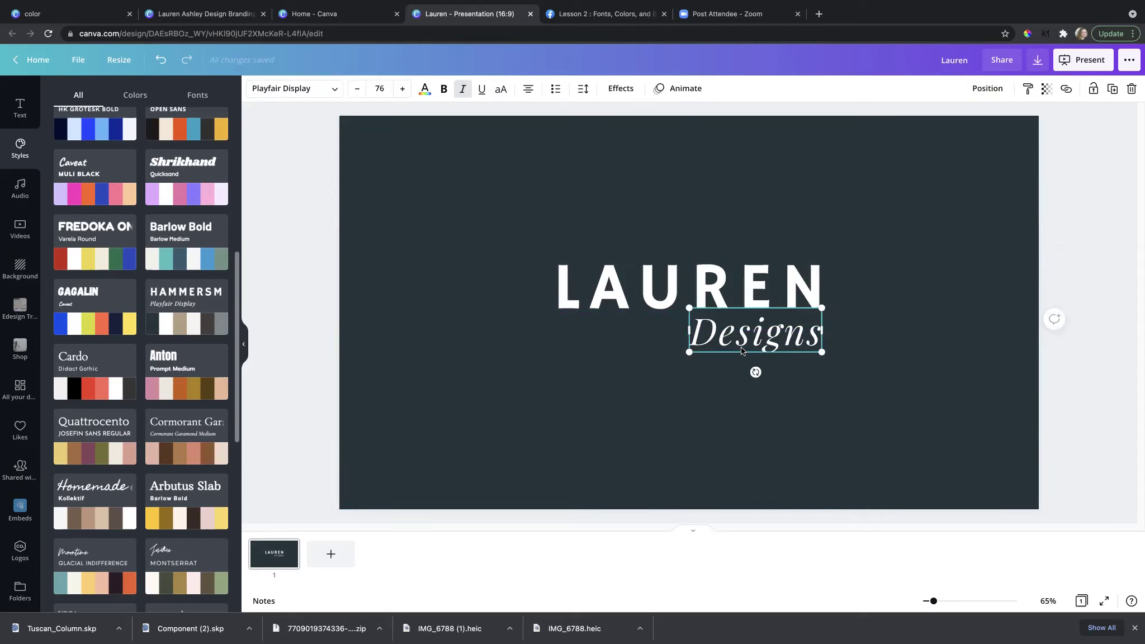
Step: Duplicate the heading and shrink the copy to about size 55.7, placing it under the heading beside "Designs"
{"action": "left_click", "coordinate": [607, 373]}
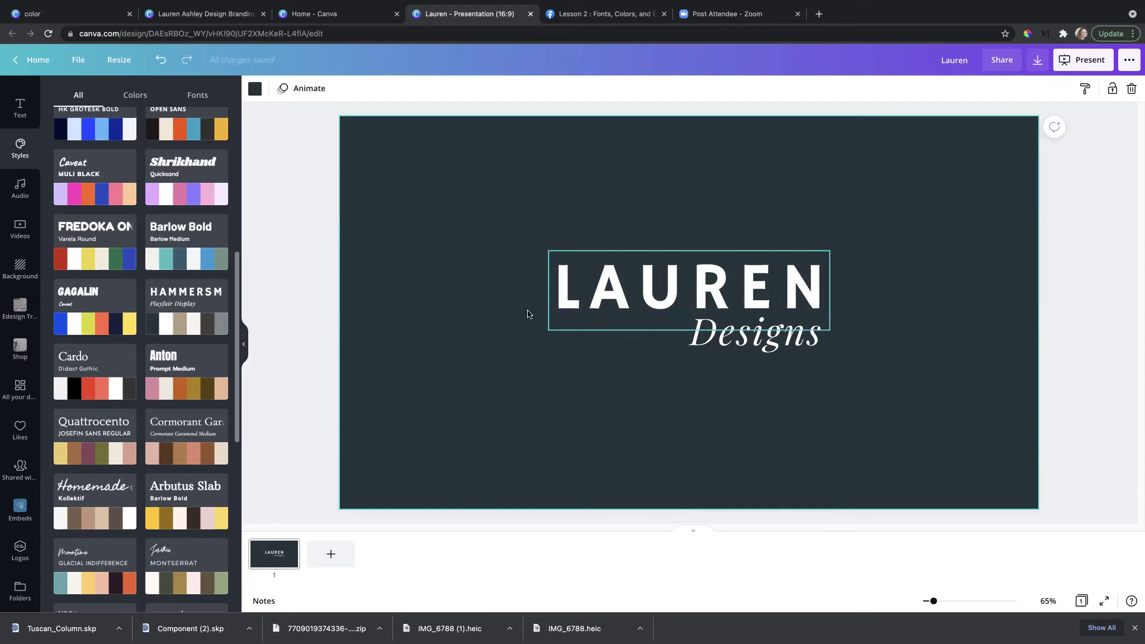
{"action": "left_click", "coordinate": [608, 301]}
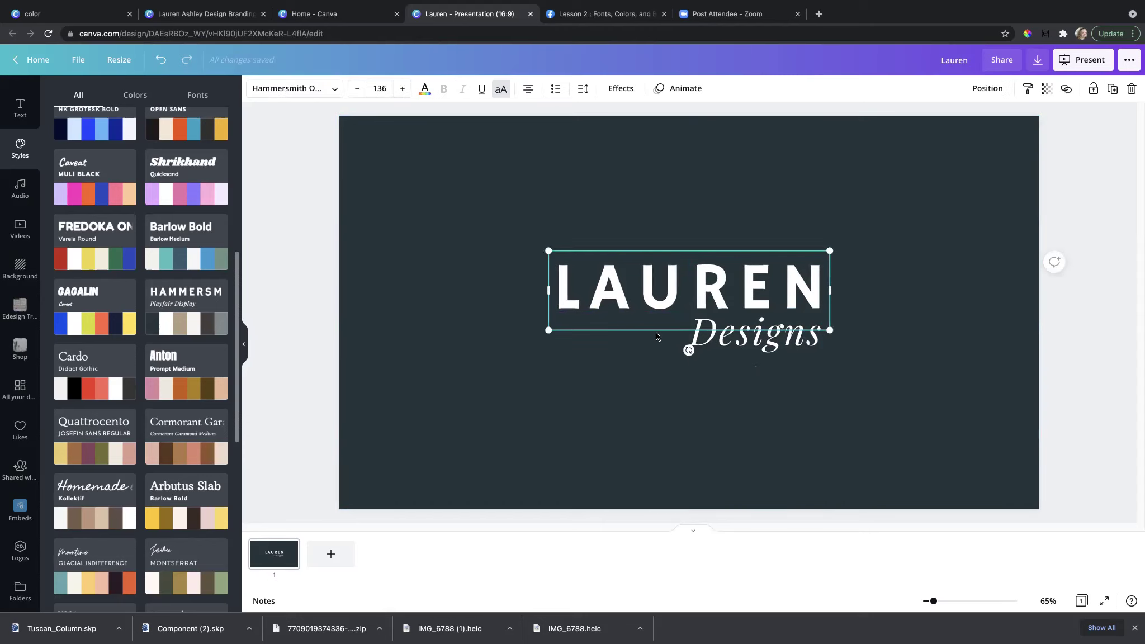
{"action": "left_click_drag", "start_coordinate": [652, 288], "coordinate": [630, 346]}
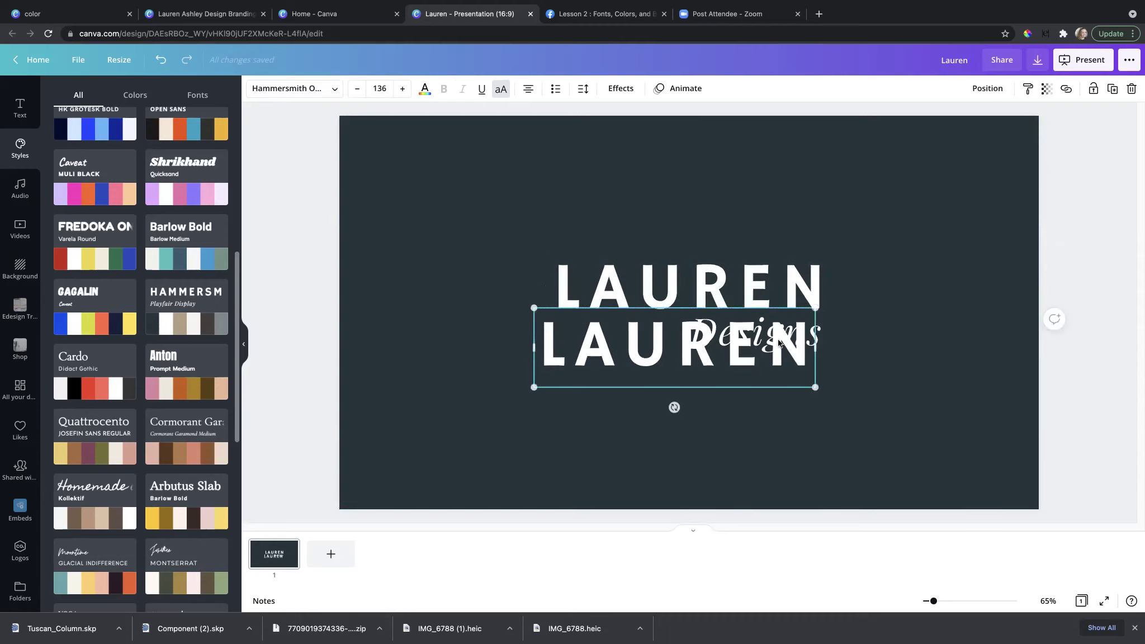
{"action": "left_click_drag", "start_coordinate": [813, 308], "coordinate": [655, 332]}
Step: Replace the duplicated text with the designer's middle name and lower it slightly to line up with "Designs"
{"action": "double_click", "coordinate": [661, 325]}
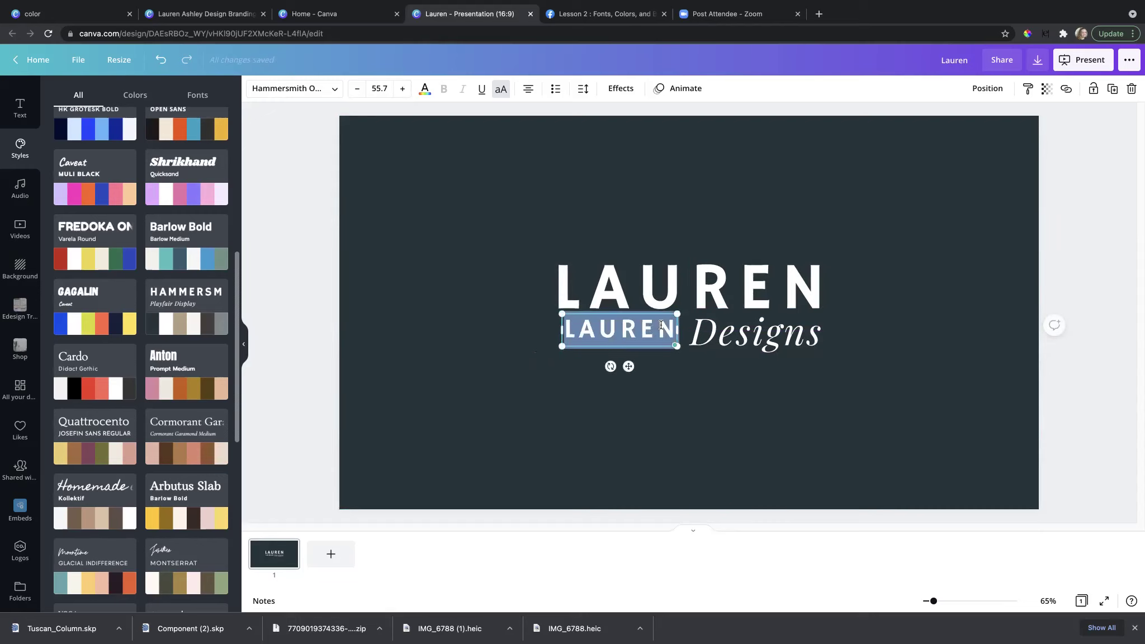
{"action": "type", "text": "ASHLEY"}
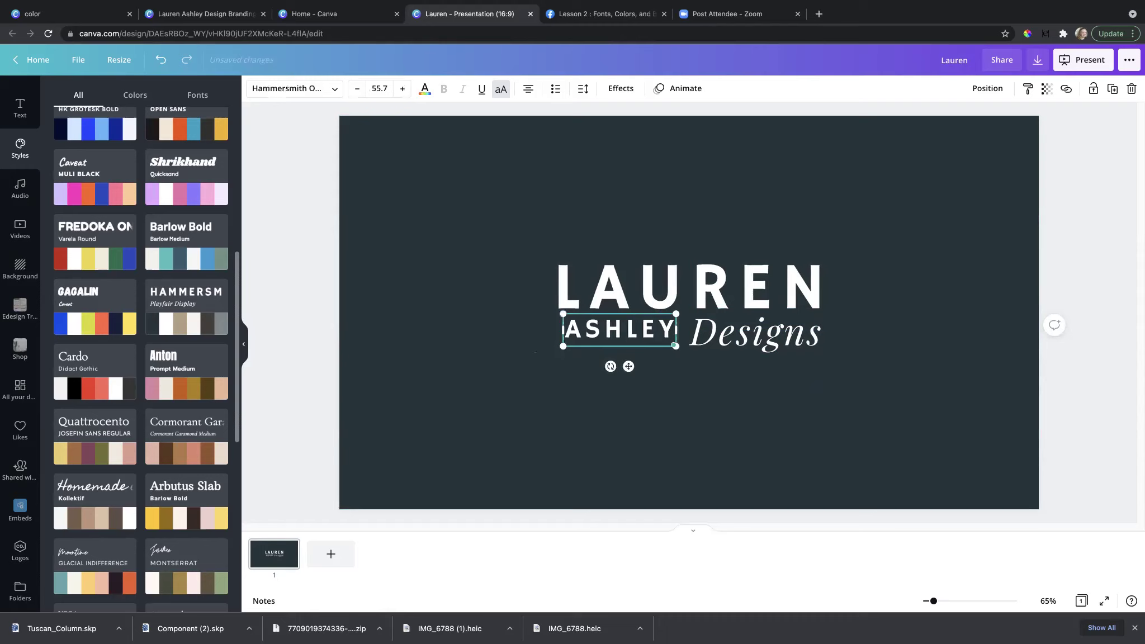
{"action": "left_click_drag", "start_coordinate": [631, 365], "coordinate": [625, 371]}
{"action": "left_click", "coordinate": [524, 308]}
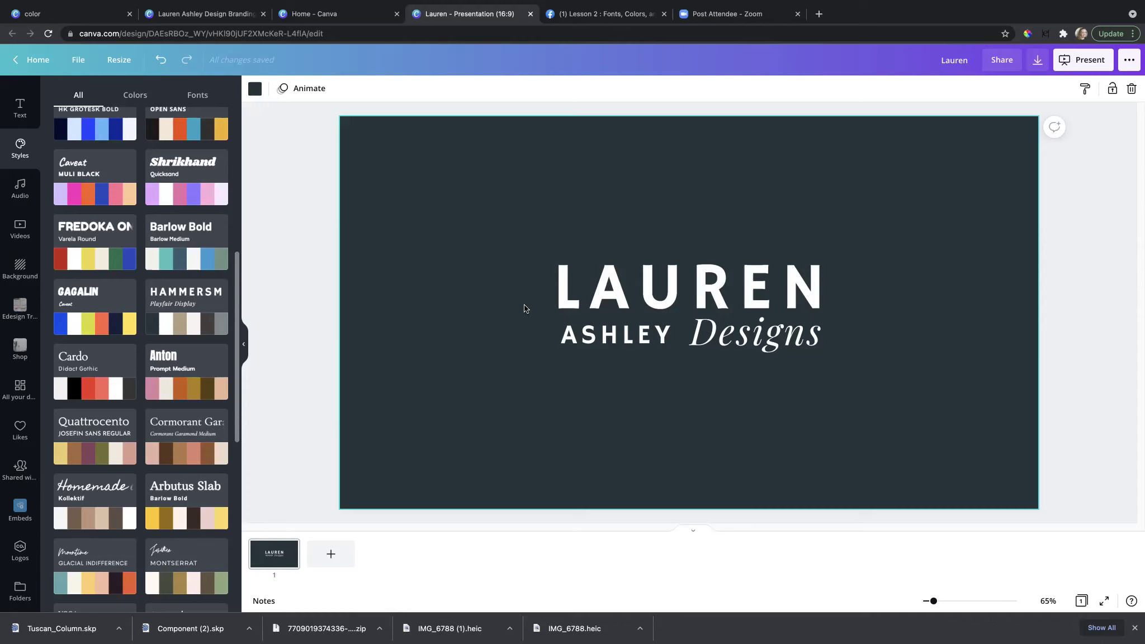
Step: Turn off all-uppercase for the designer's middle name and nudge it toward the heading's left edge
{"action": "left_click", "coordinate": [217, 13]}
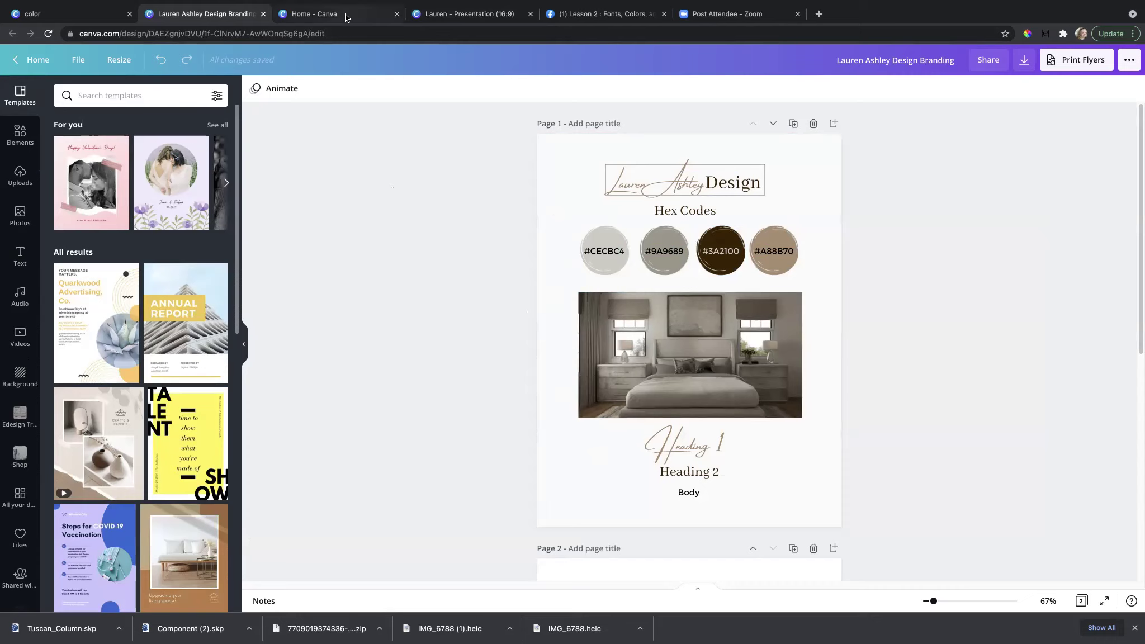
{"action": "left_click", "coordinate": [441, 14]}
{"action": "left_click", "coordinate": [580, 340]}
{"action": "left_click_drag", "start_coordinate": [584, 341], "coordinate": [618, 345]}
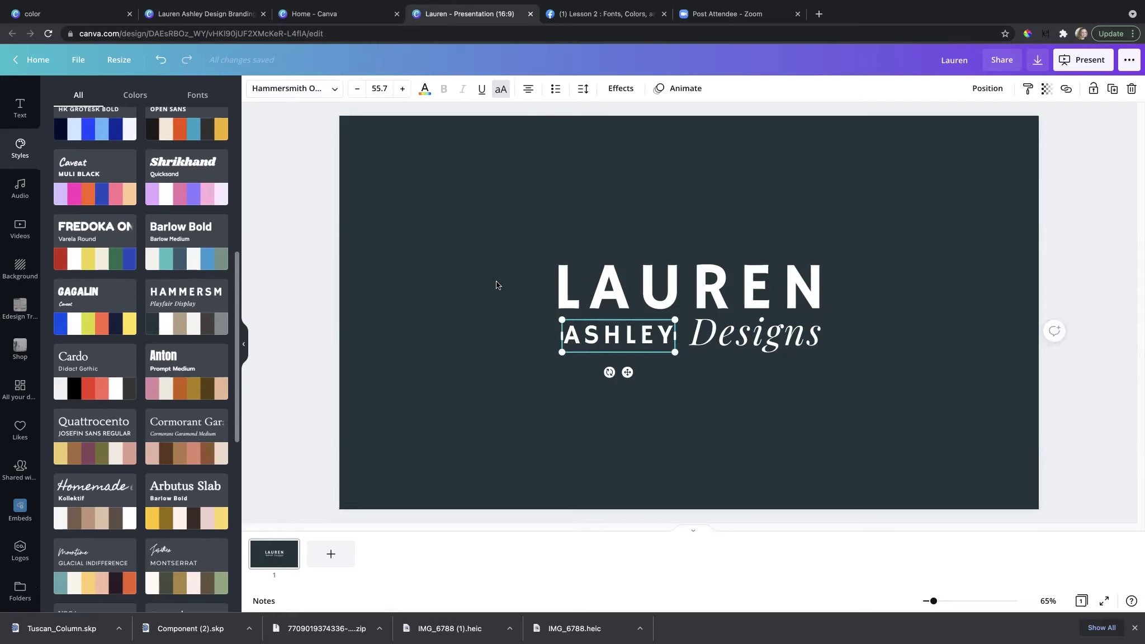
{"action": "left_click", "coordinate": [500, 94]}
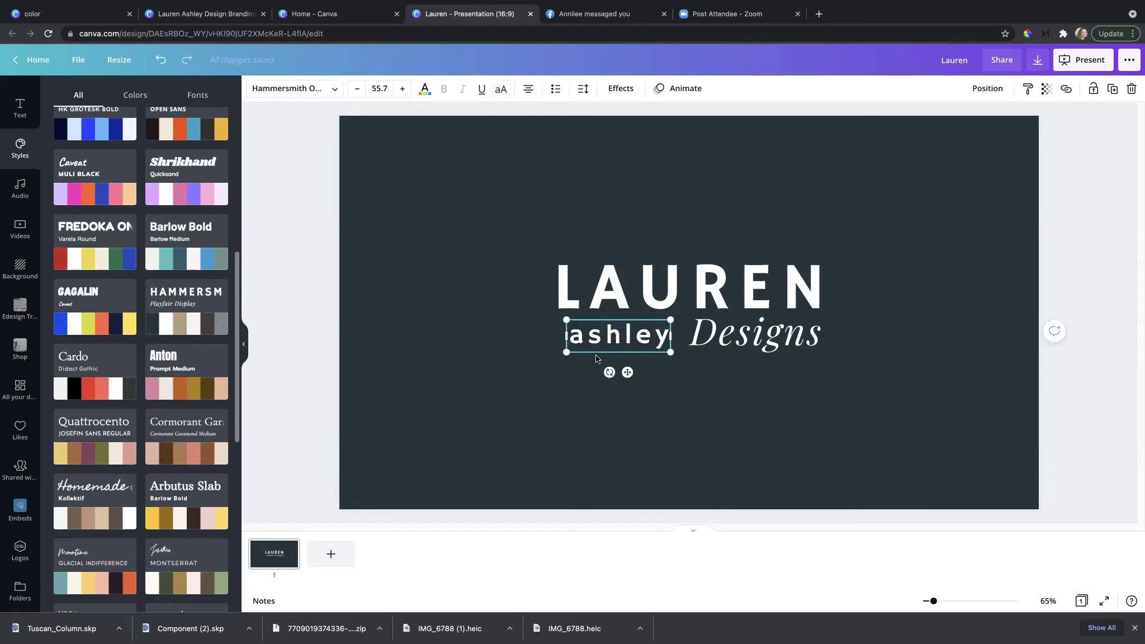
{"action": "mouse_move", "coordinate": [627, 372]}
{"action": "left_mouse_down"}
{"action": "mouse_move", "coordinate": [611, 373]}
{"action": "mouse_move", "coordinate": [640, 371]}
{"action": "mouse_move", "coordinate": [624, 372]}
{"action": "left_mouse_up"}
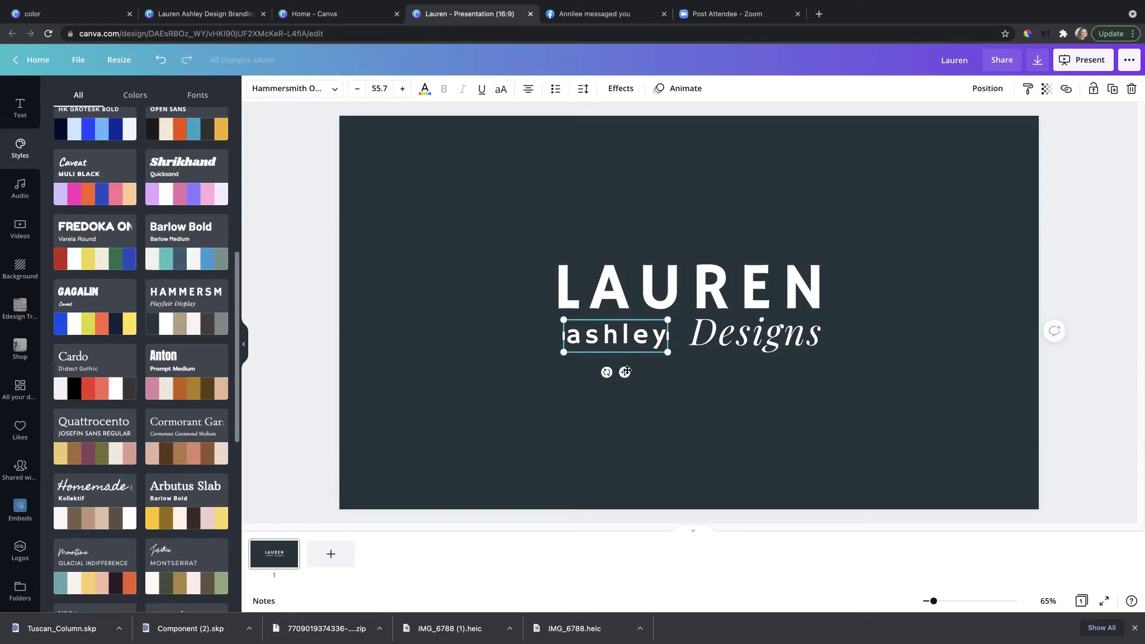
{"action": "mouse_move", "coordinate": [625, 371]}
{"action": "left_mouse_down"}
{"action": "mouse_move", "coordinate": [637, 368]}
{"action": "mouse_move", "coordinate": [623, 371]}
{"action": "left_mouse_up"}
Step: Move "Designs" closer to the middle name and change its capital D to a lowercase "d"
{"action": "left_click", "coordinate": [731, 344]}
{"action": "left_click_drag", "start_coordinate": [731, 344], "coordinate": [698, 340]}
{"action": "left_click", "coordinate": [709, 344]}
{"action": "left_click", "coordinate": [504, 94]}
{"action": "left_click", "coordinate": [504, 94]}
{"action": "left_click", "coordinate": [505, 94]}
{"action": "left_click", "coordinate": [505, 94]}
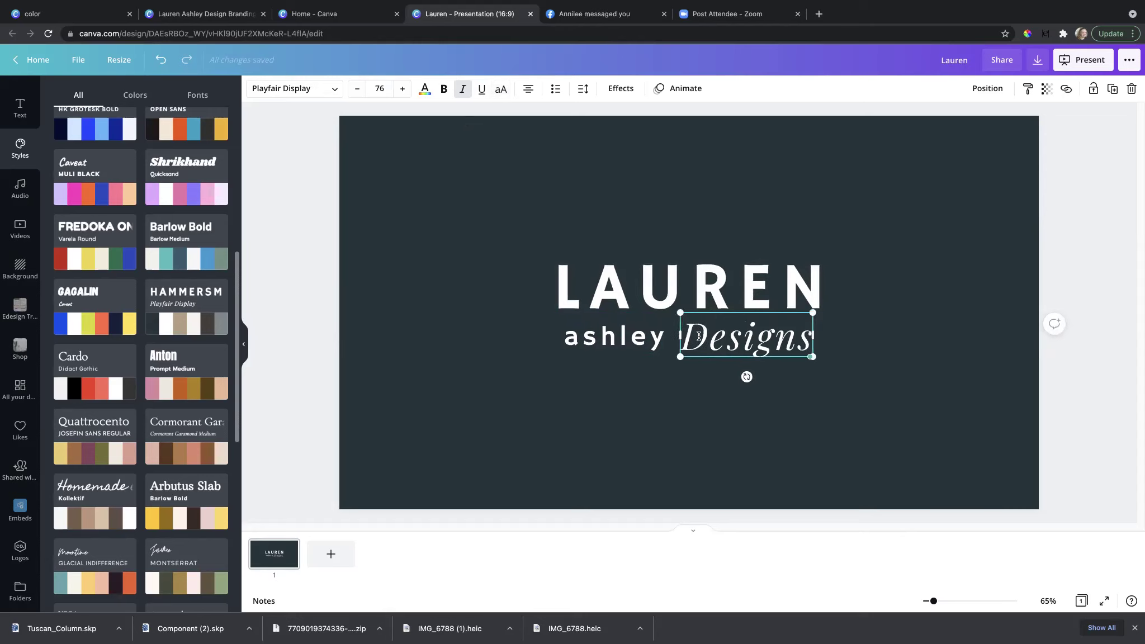
{"action": "left_click_drag", "start_coordinate": [707, 338], "coordinate": [686, 335]}
{"action": "key", "text": "BackSpace"}
{"action": "type", "text": "d"}
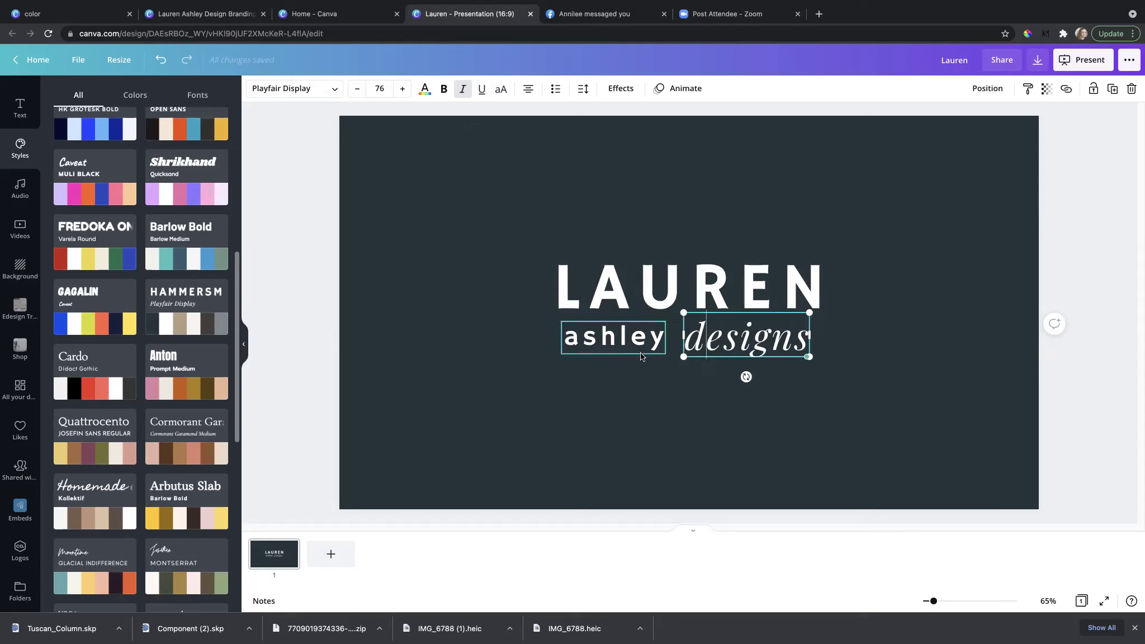
{"action": "left_click", "coordinate": [654, 344]}
{"action": "left_click", "coordinate": [628, 408]}
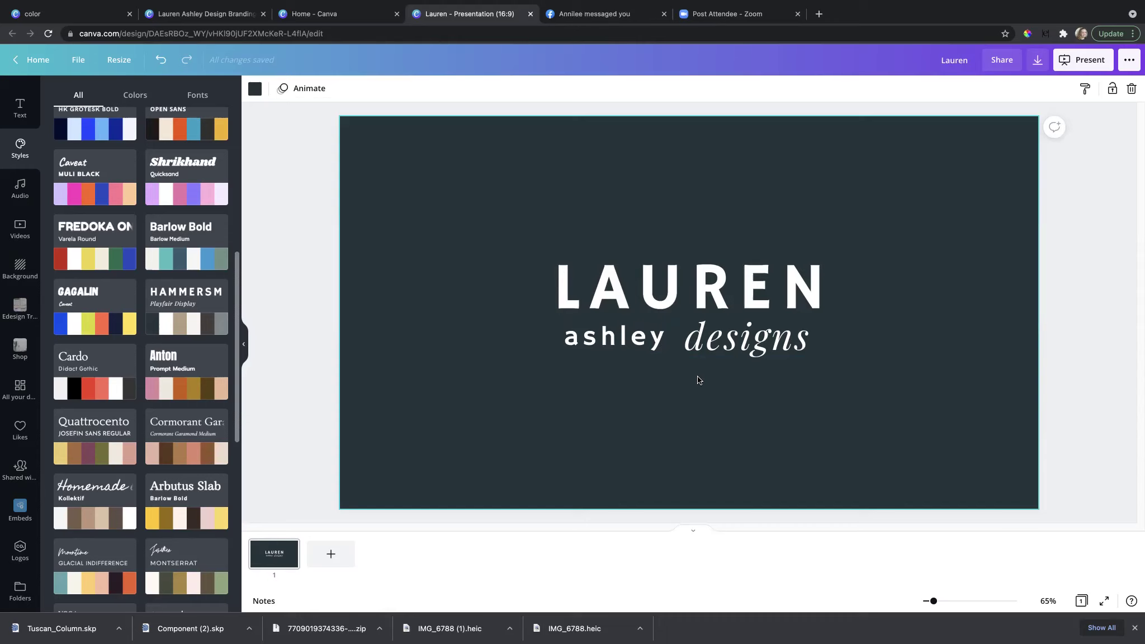
Step: Shrink "designs" to about size 50.5 and place it directly after the designer's middle name
{"action": "left_click", "coordinate": [710, 327]}
{"action": "mouse_move", "coordinate": [684, 358]}
{"action": "left_mouse_down"}
{"action": "mouse_move", "coordinate": [720, 339]}
{"action": "mouse_move", "coordinate": [668, 320]}
{"action": "mouse_move", "coordinate": [698, 341]}
{"action": "mouse_move", "coordinate": [702, 333]}
{"action": "mouse_move", "coordinate": [678, 337]}
{"action": "left_mouse_up"}
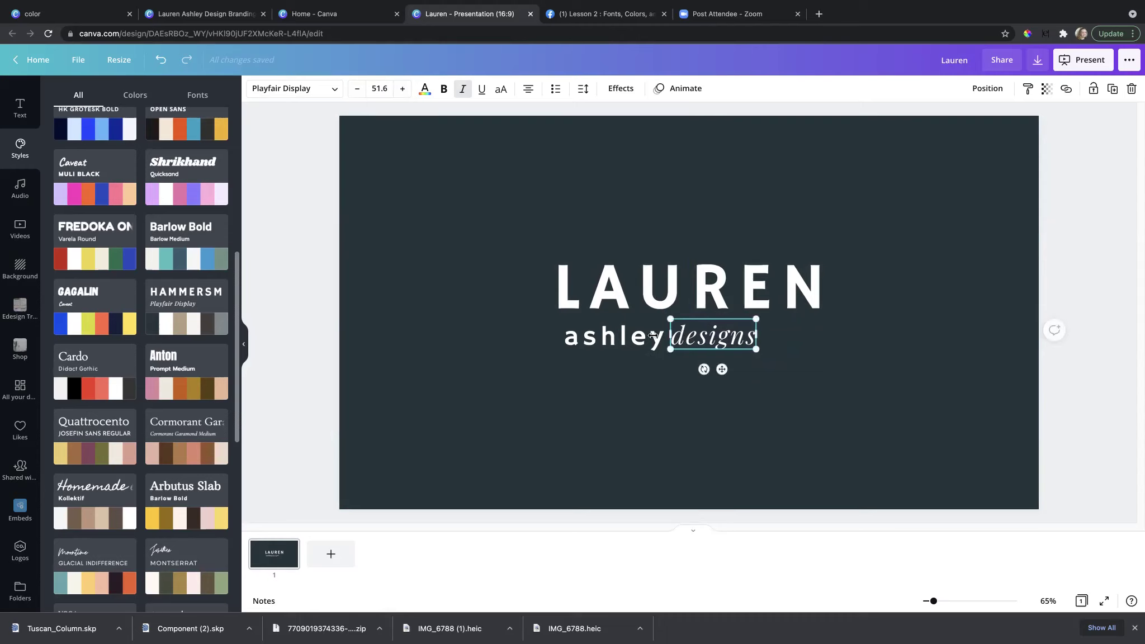
{"action": "left_click", "coordinate": [652, 334]}
{"action": "left_click", "coordinate": [690, 340]}
{"action": "key", "text": "Escape"}
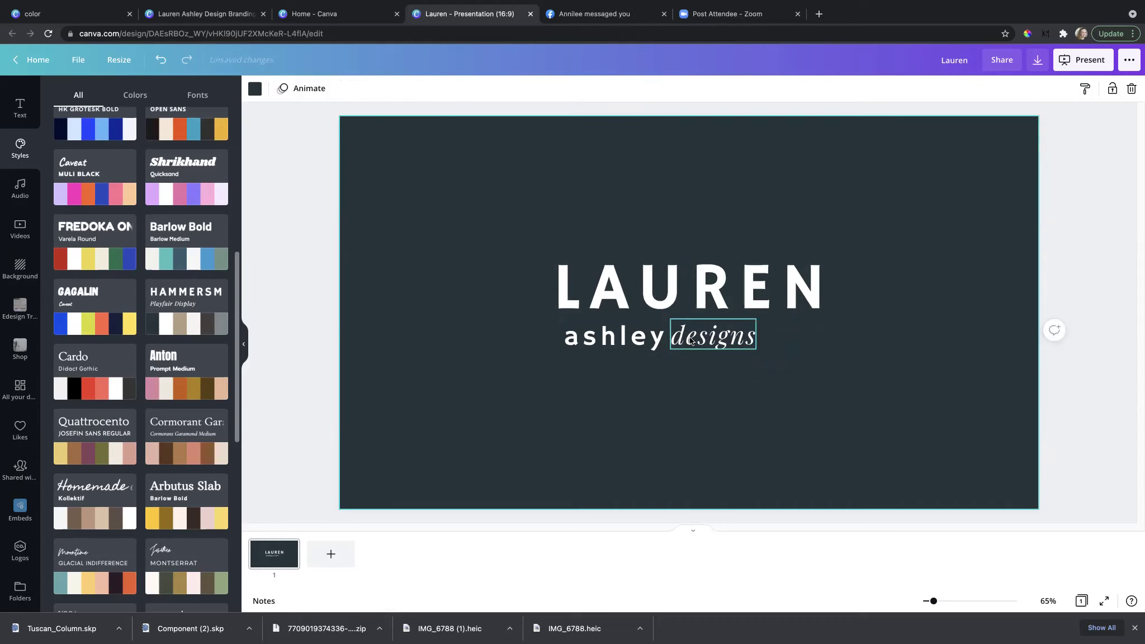
{"action": "left_click", "coordinate": [686, 341]}
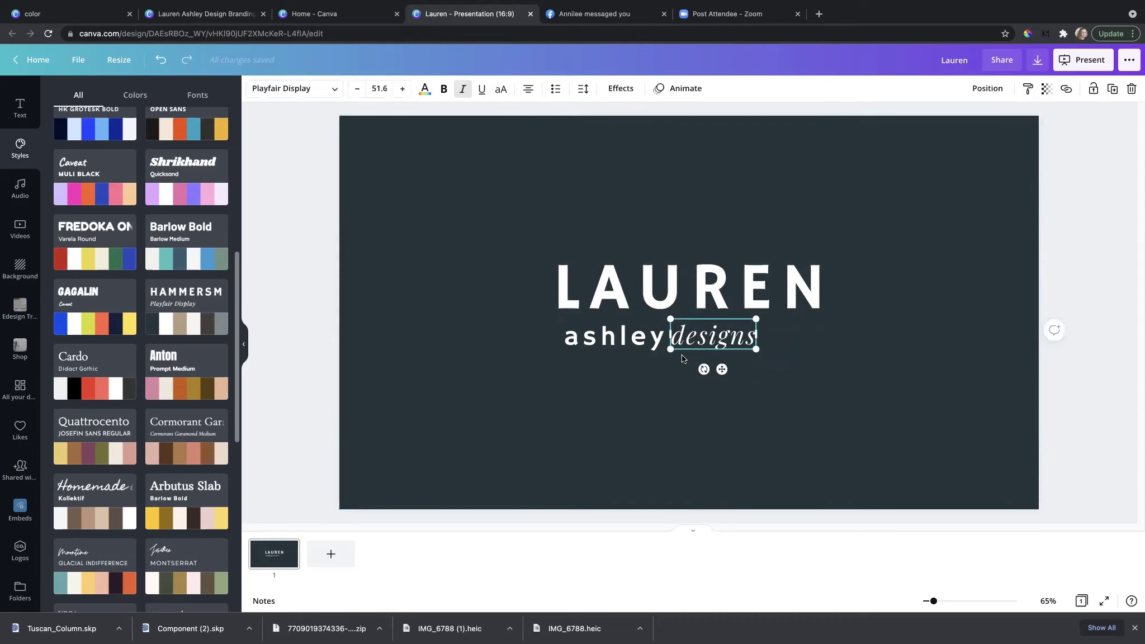
{"action": "left_click_drag", "start_coordinate": [670, 318], "coordinate": [679, 333]}
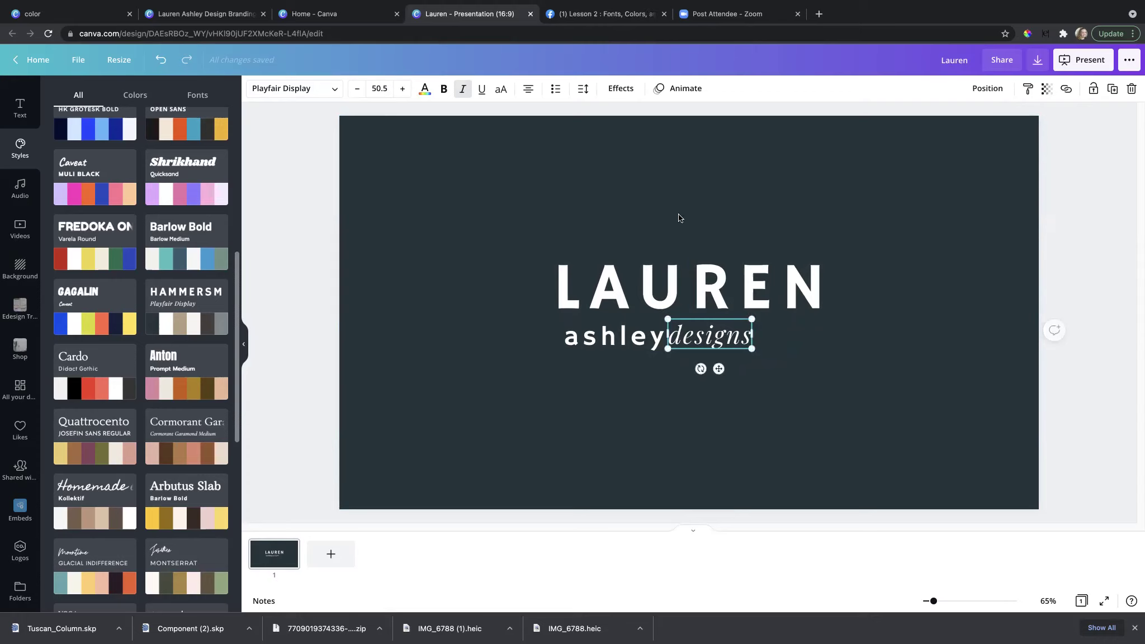
Step: Take the browser window out of full screen and nudge "designs" slightly closer to the middle name
{"action": "mouse_move", "coordinate": [622, 6]}
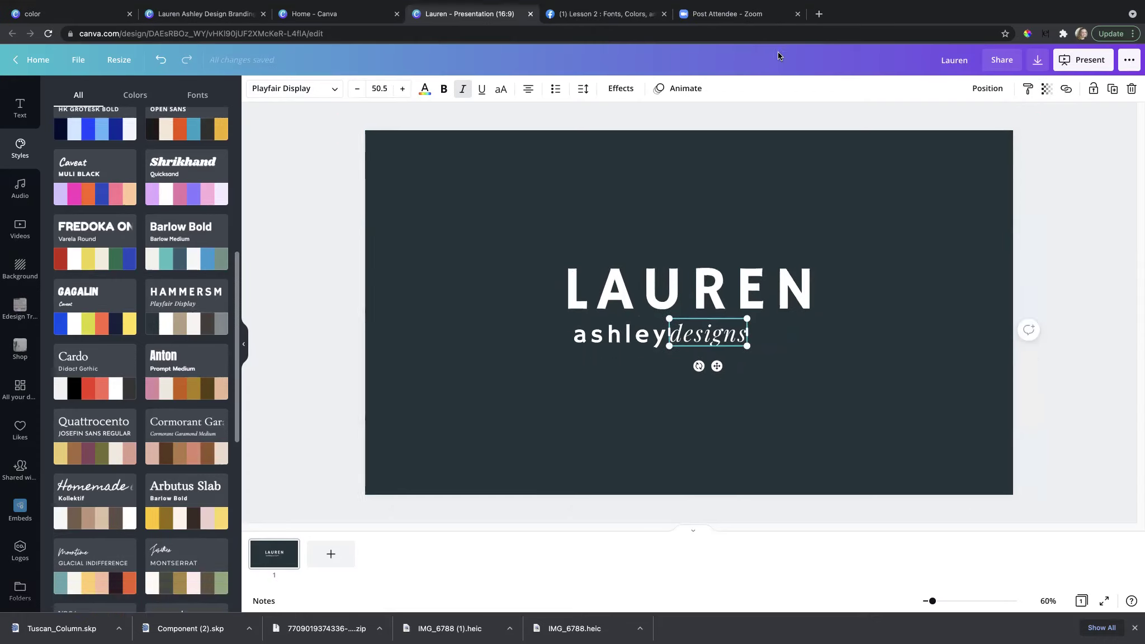
{"action": "double_click", "coordinate": [775, 46]}
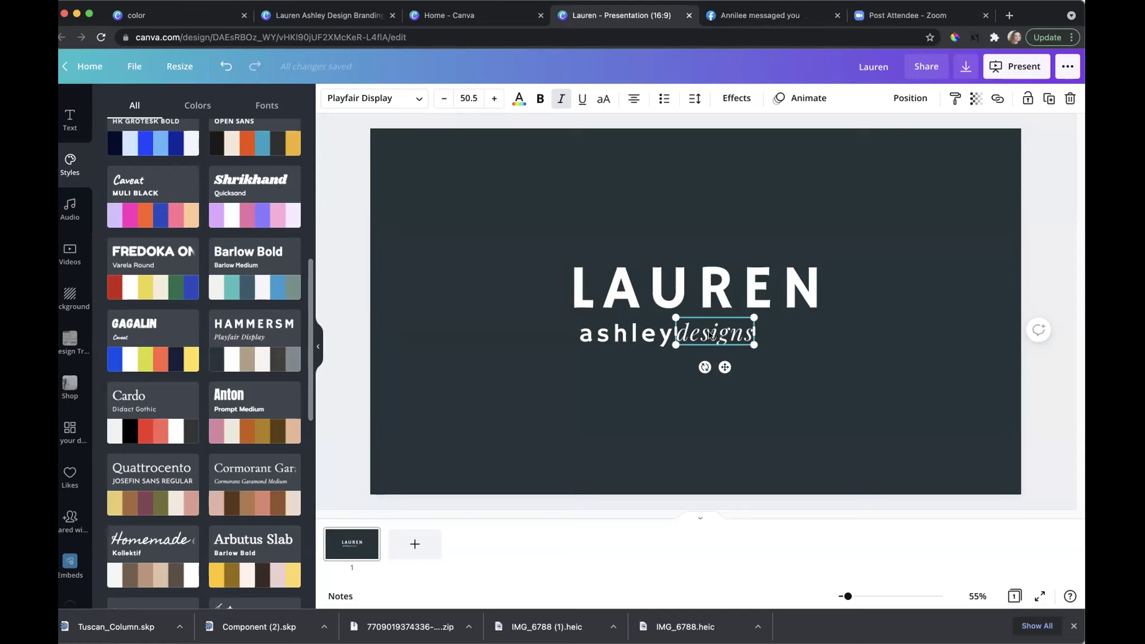
{"action": "left_click_drag", "start_coordinate": [709, 334], "coordinate": [667, 332]}
{"action": "left_click", "coordinate": [651, 334]}
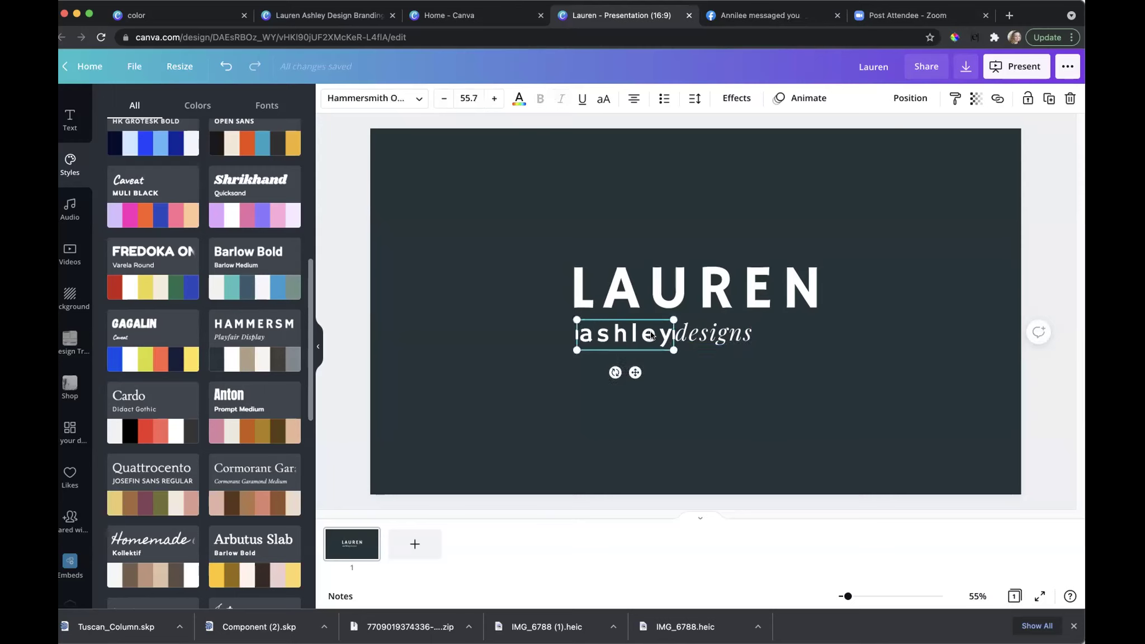
{"action": "left_click", "coordinate": [693, 334]}
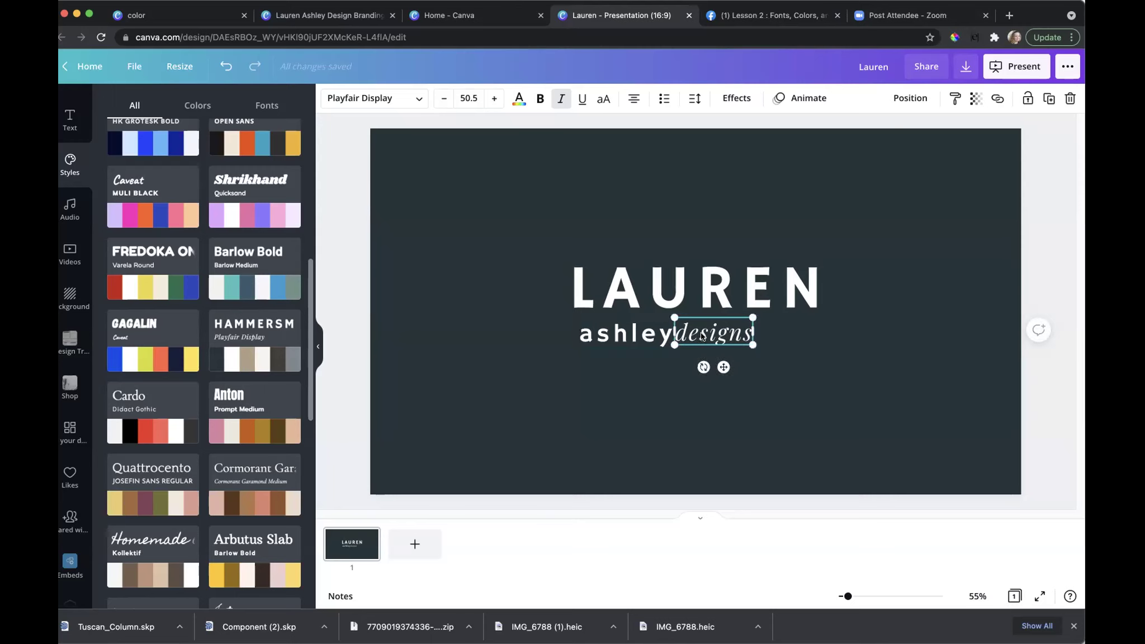
{"action": "key", "text": "Escape"}
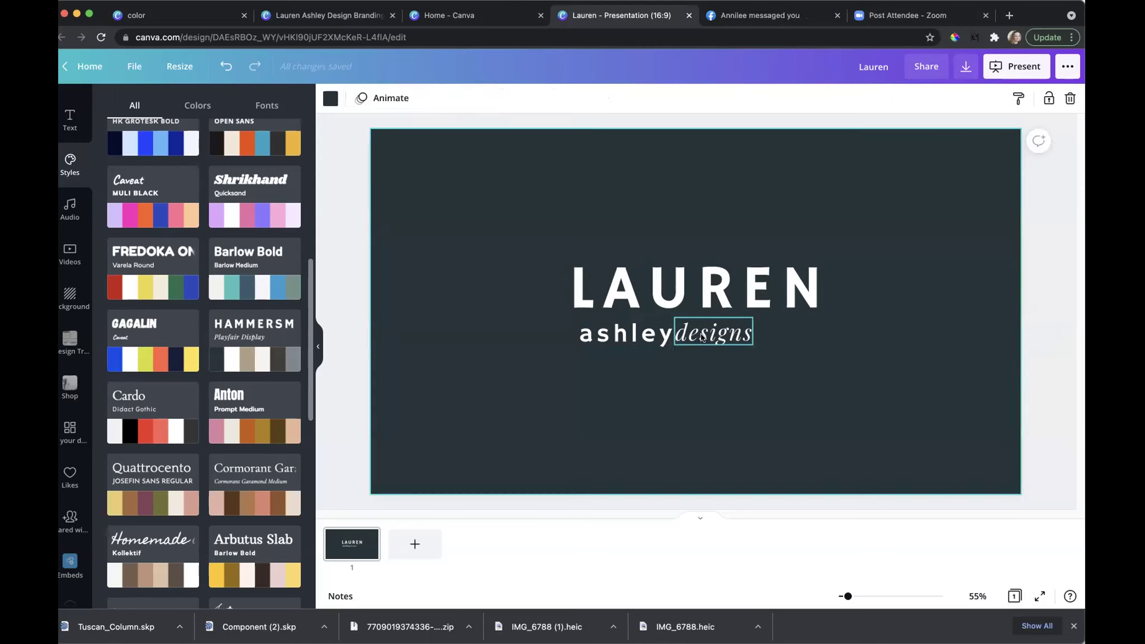
{"action": "left_click", "coordinate": [665, 341]}
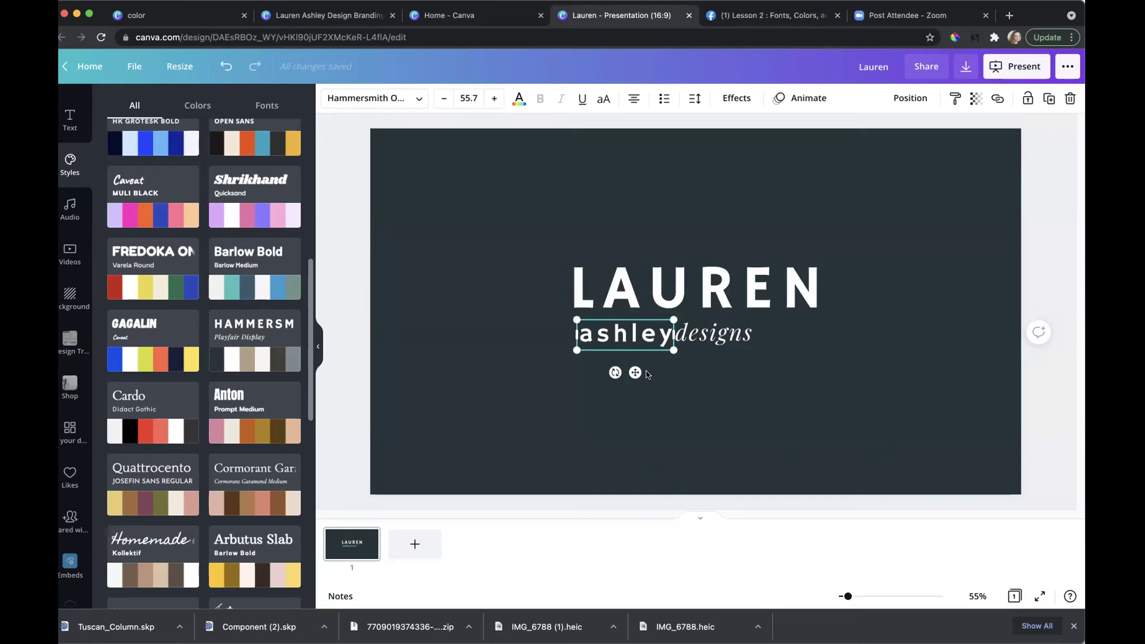
{"action": "left_click", "coordinate": [695, 350]}
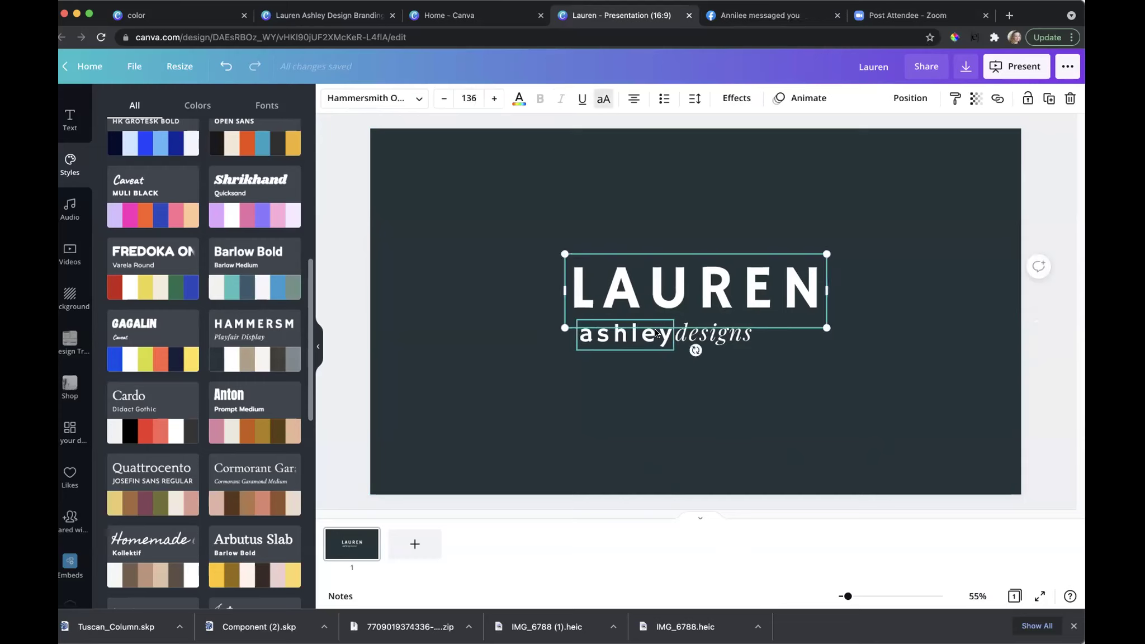
{"action": "left_click_drag", "start_coordinate": [657, 327], "coordinate": [656, 335]}
{"action": "key", "text": "super+z"}
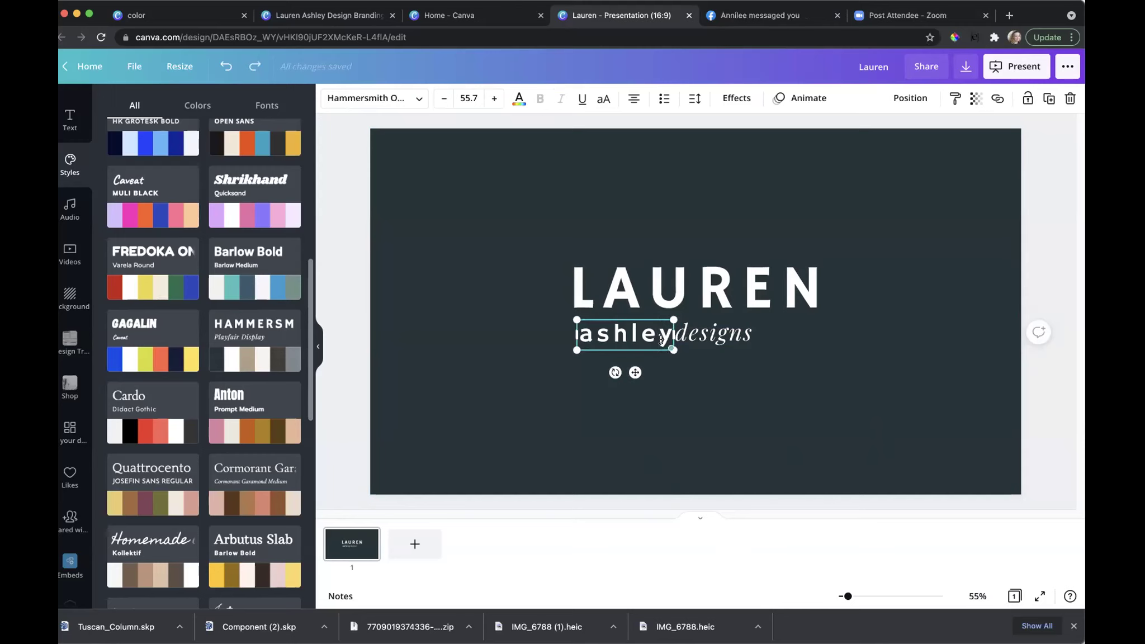
{"action": "left_click", "coordinate": [708, 374]}
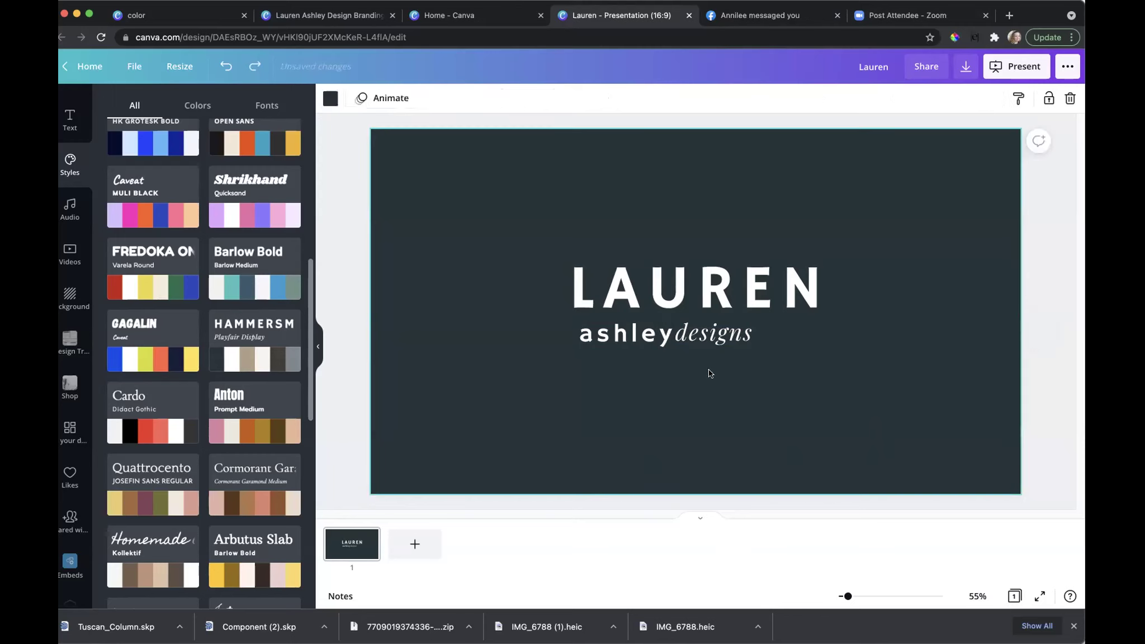
Step: Reduce the middle name's letter spacing to about 54
{"action": "left_click", "coordinate": [639, 343]}
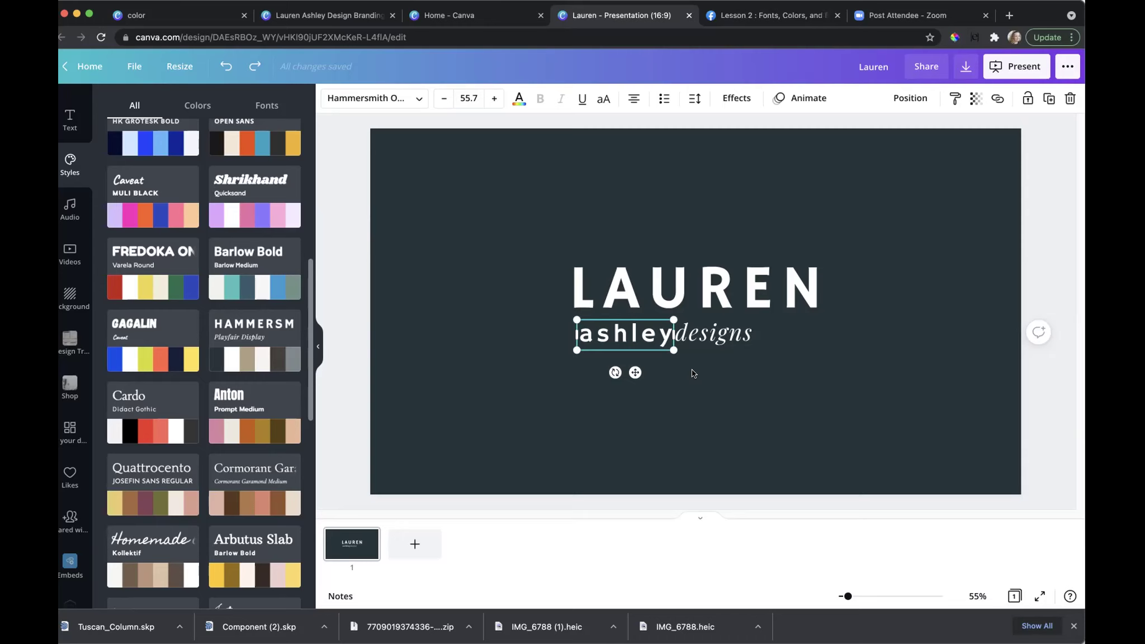
{"action": "left_click", "coordinate": [694, 99]}
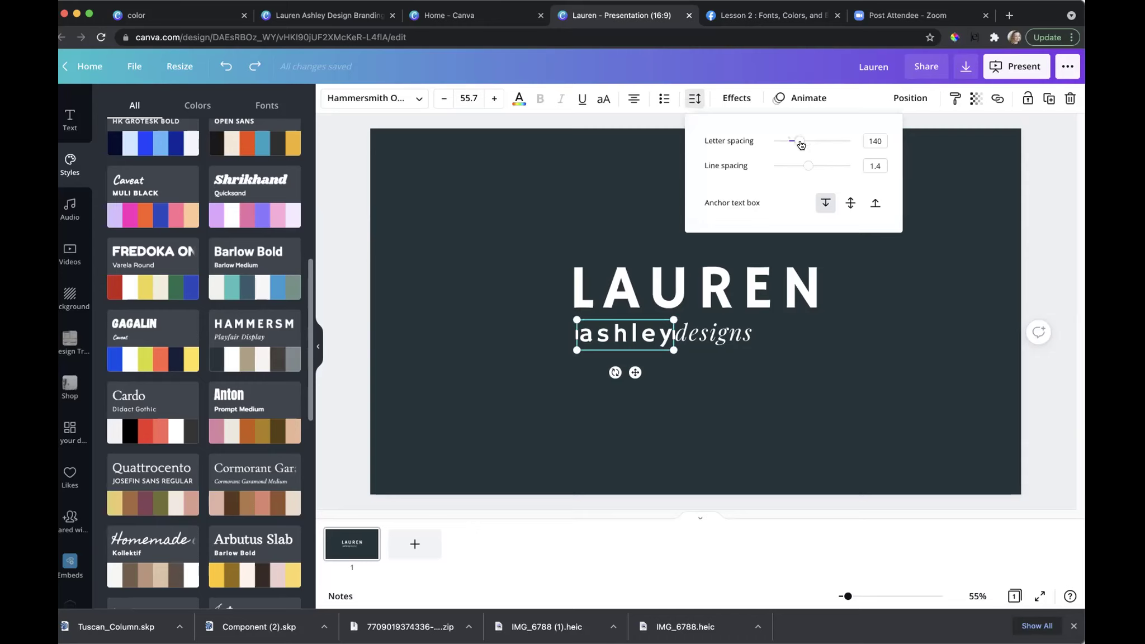
{"action": "left_click_drag", "start_coordinate": [793, 143], "coordinate": [796, 142]}
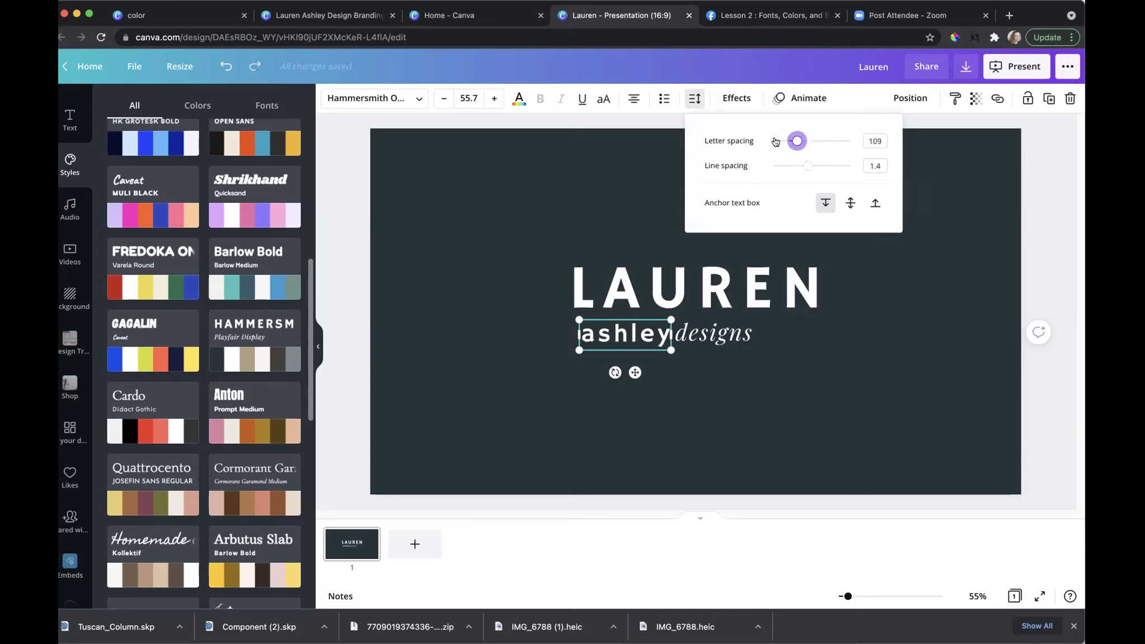
{"action": "left_click_drag", "start_coordinate": [794, 146], "coordinate": [791, 149]}
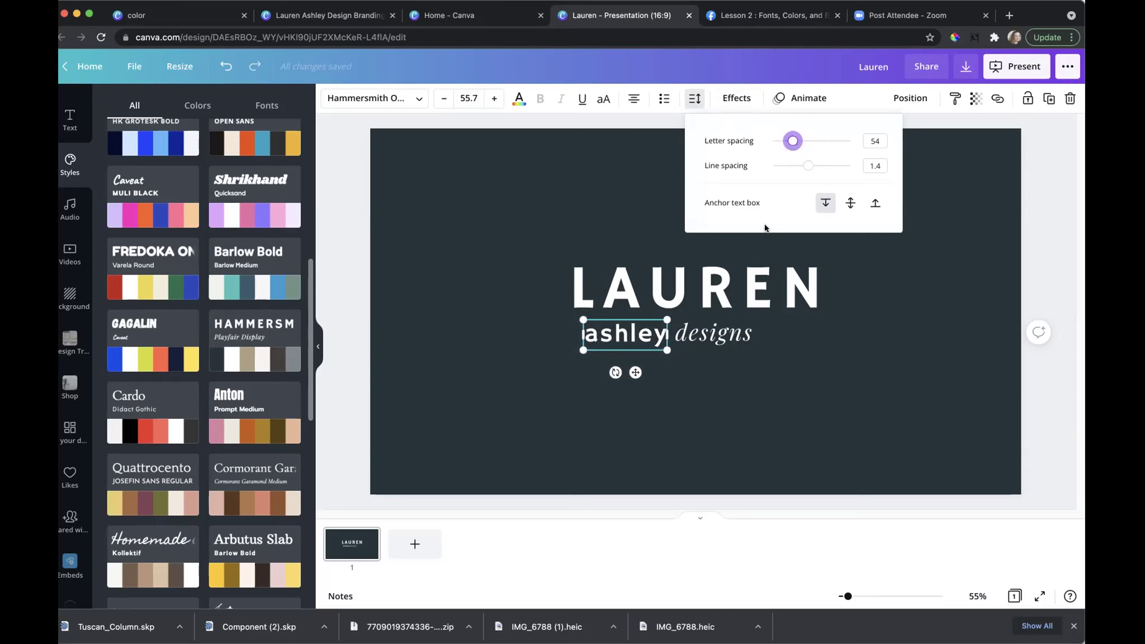
Step: Check the letter spacing of "designs" and set the middle name's letter spacing to 50
{"action": "left_click", "coordinate": [732, 333]}
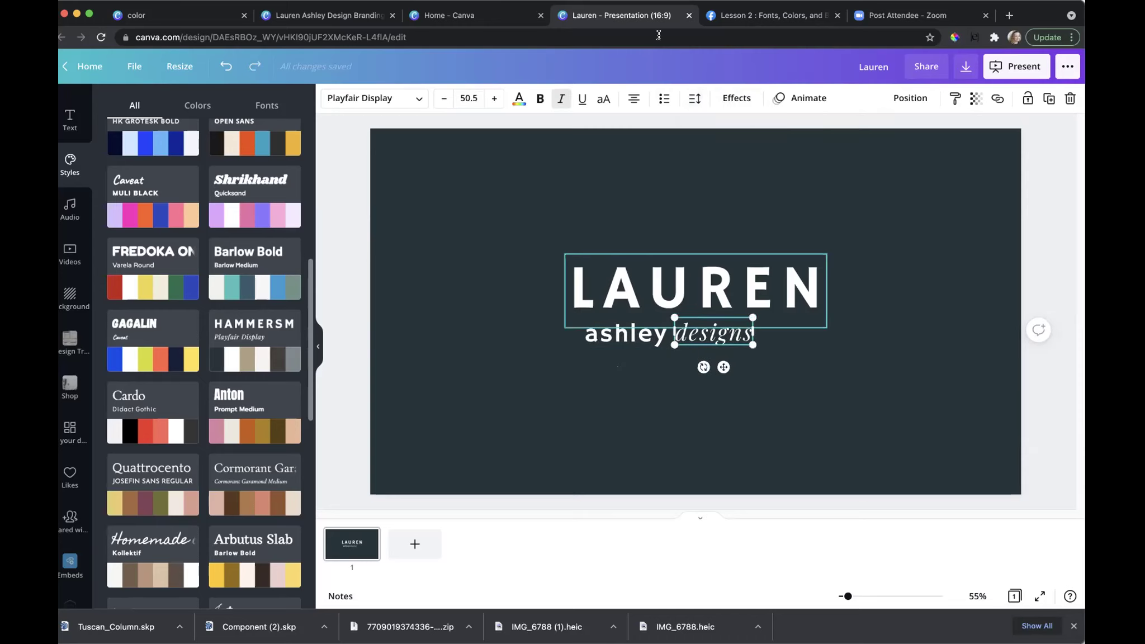
{"action": "left_click", "coordinate": [695, 101]}
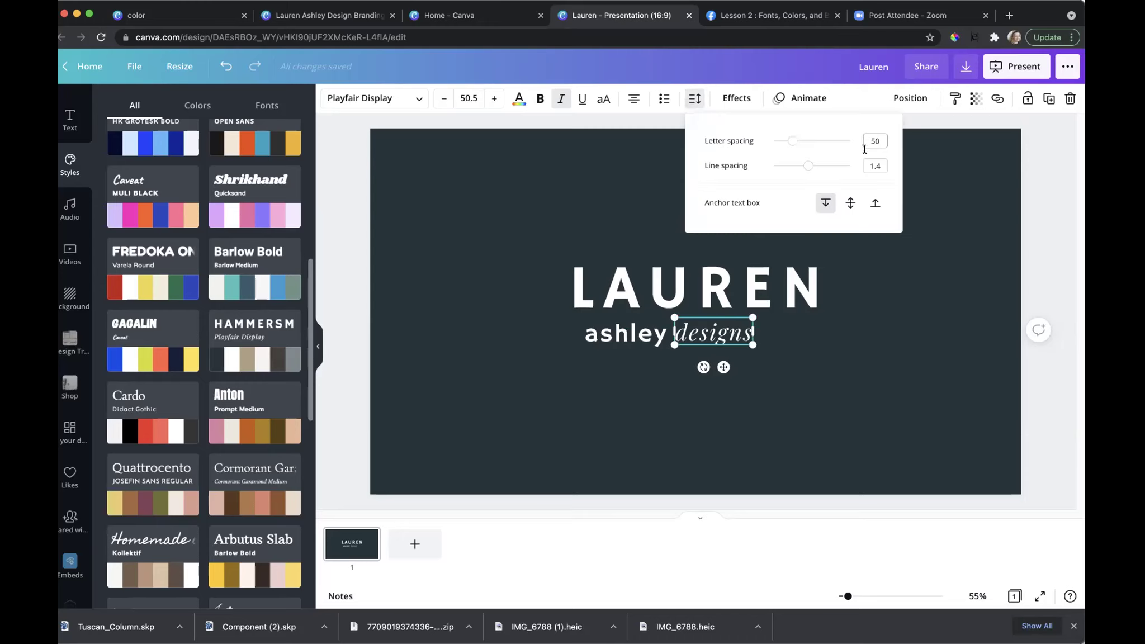
{"action": "left_click", "coordinate": [642, 328]}
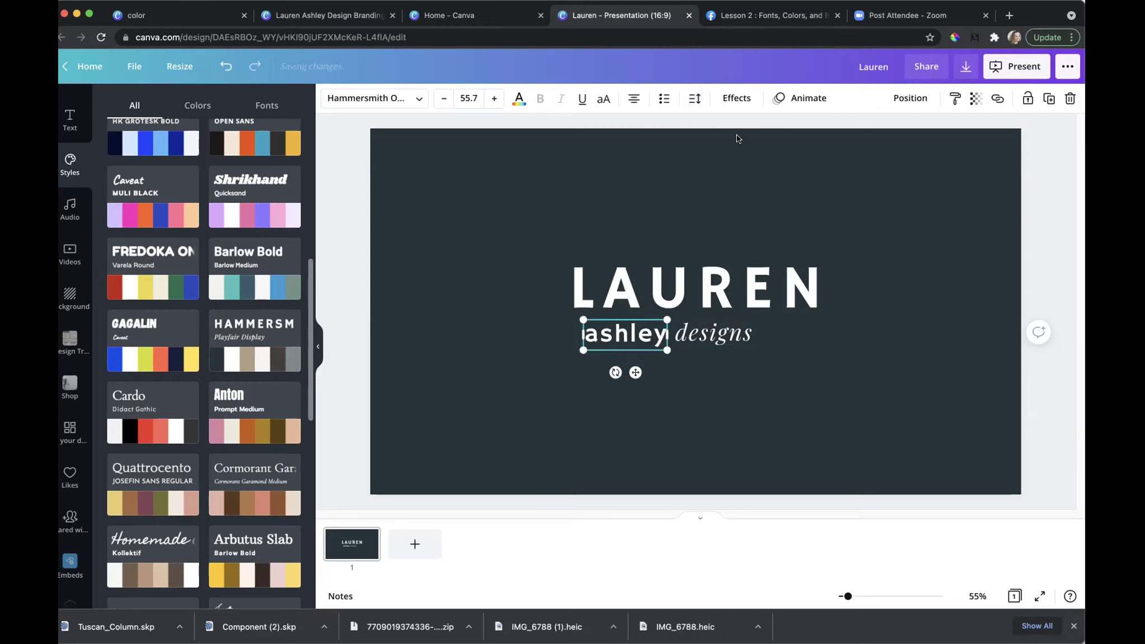
{"action": "left_click", "coordinate": [696, 100]}
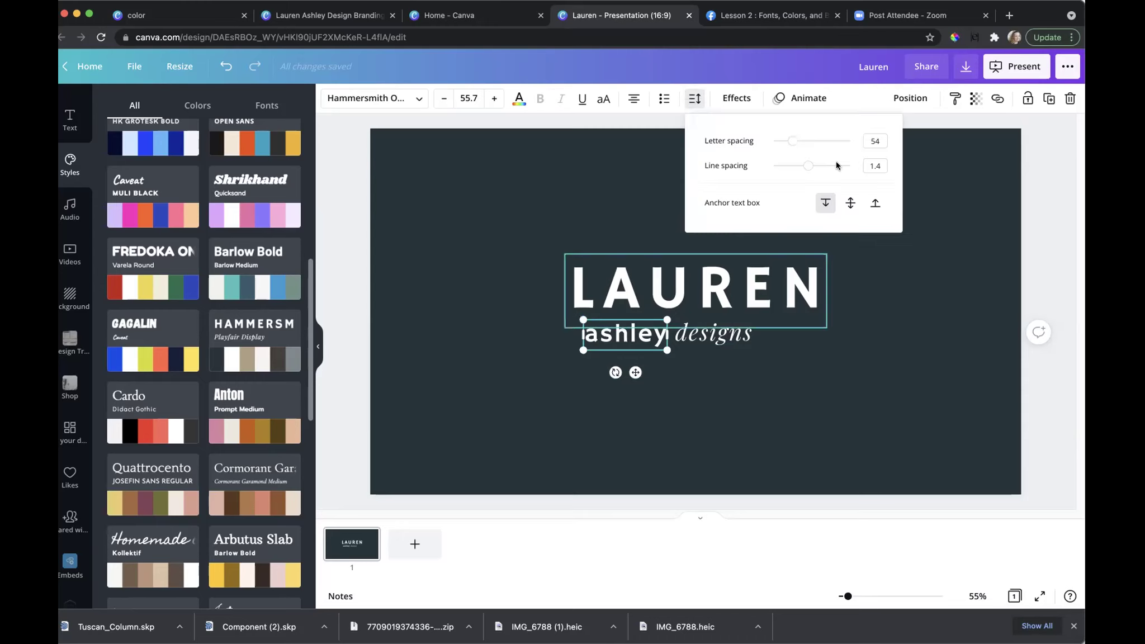
{"action": "left_click", "coordinate": [872, 140]}
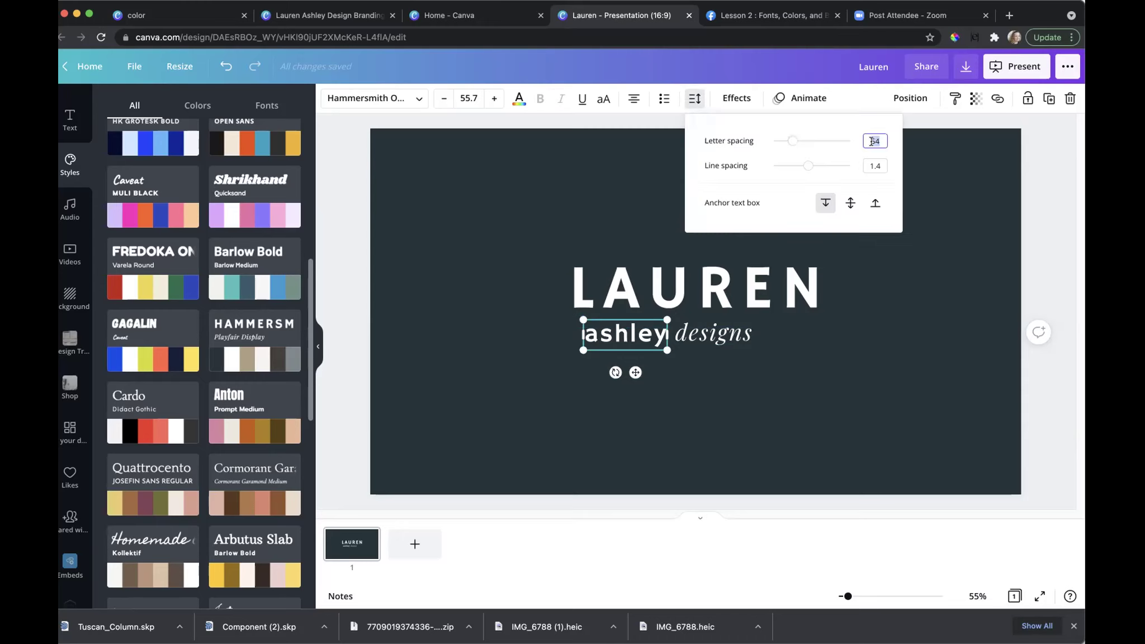
{"action": "type", "text": "50"}
{"action": "key", "text": "Return"}
{"action": "left_click", "coordinate": [640, 400]}
{"action": "left_click", "coordinate": [645, 342]}
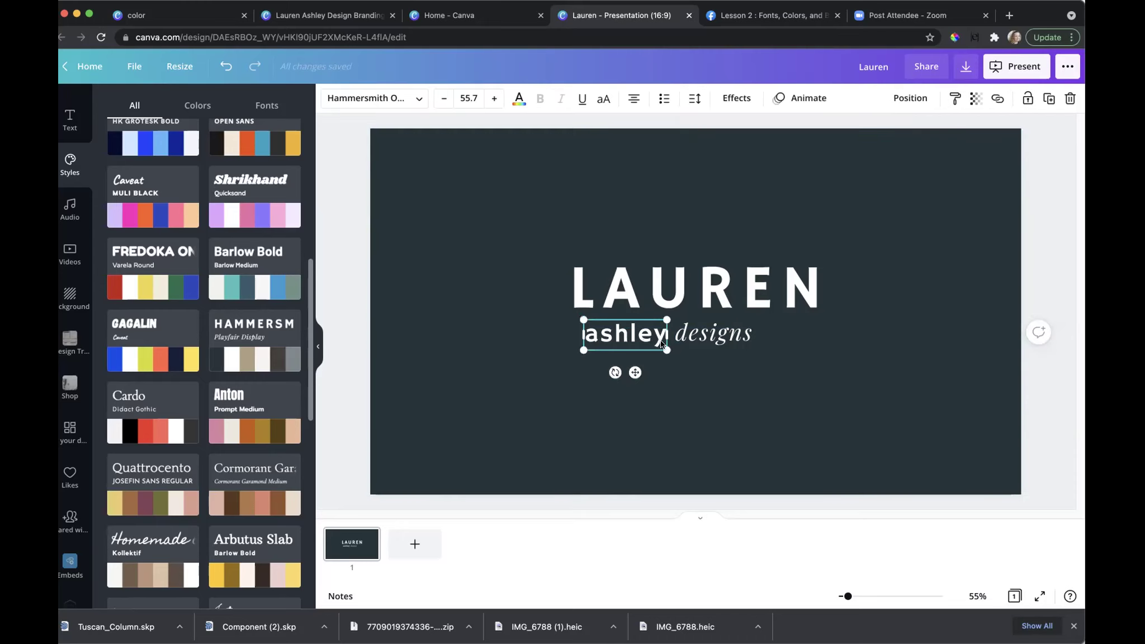
Step: Make "designs" bold and move it directly against the end of the middle name
{"action": "left_click", "coordinate": [704, 336]}
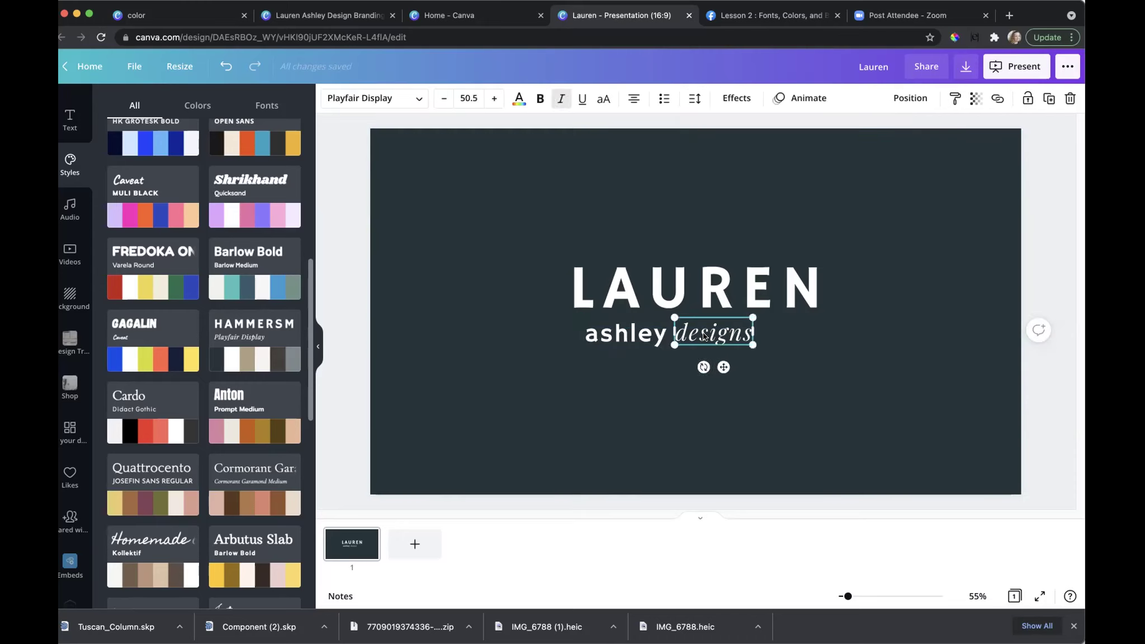
{"action": "left_click", "coordinate": [540, 100]}
{"action": "left_click", "coordinate": [540, 100]}
{"action": "left_click", "coordinate": [540, 99]}
{"action": "left_click_drag", "start_coordinate": [702, 333], "coordinate": [698, 332]}
Step: Move the middle name and "designs" together so they line up with the left edge of the large first name
{"action": "left_click", "coordinate": [626, 335]}
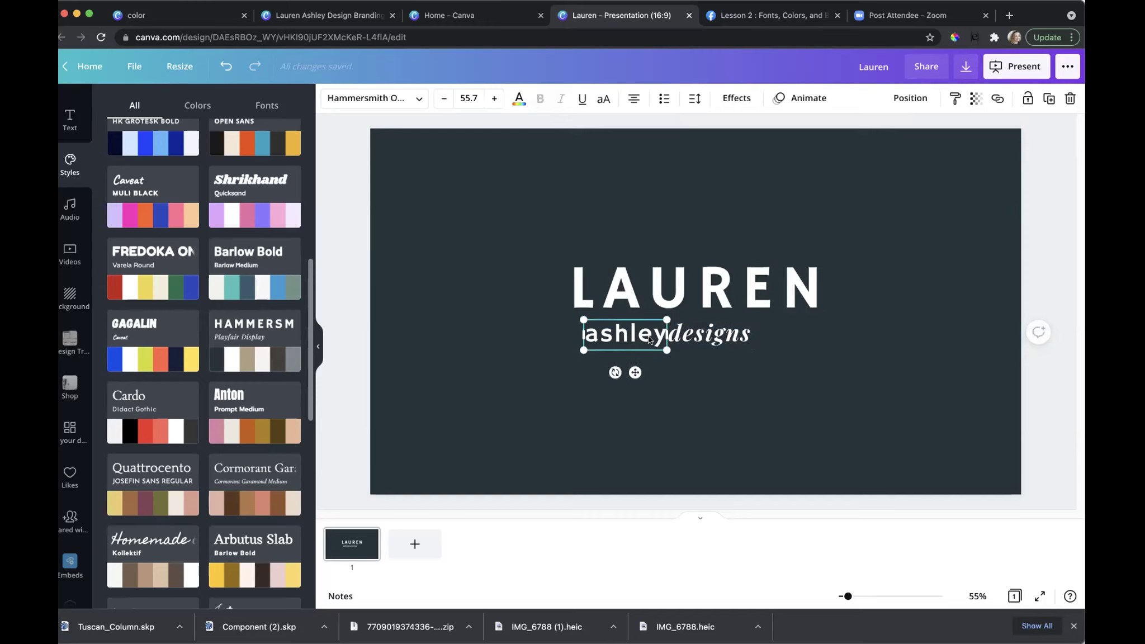
{"action": "left_click", "coordinate": [691, 339], "text": "shift"}
{"action": "left_click", "coordinate": [702, 396]}
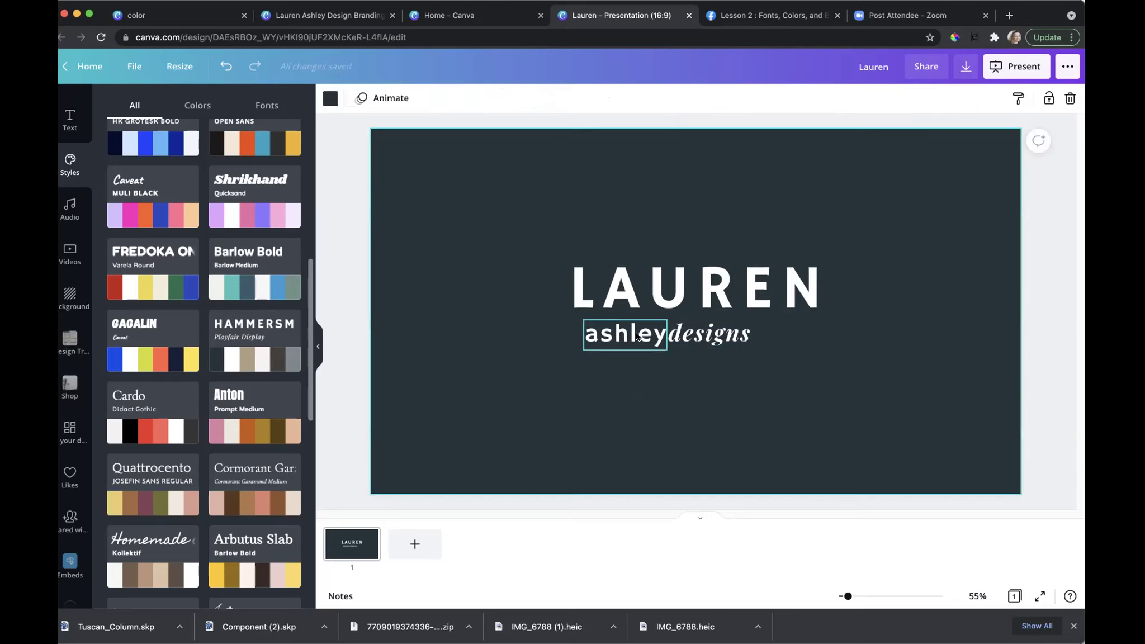
{"action": "left_click", "coordinate": [636, 336]}
{"action": "left_click", "coordinate": [699, 341], "text": "shift"}
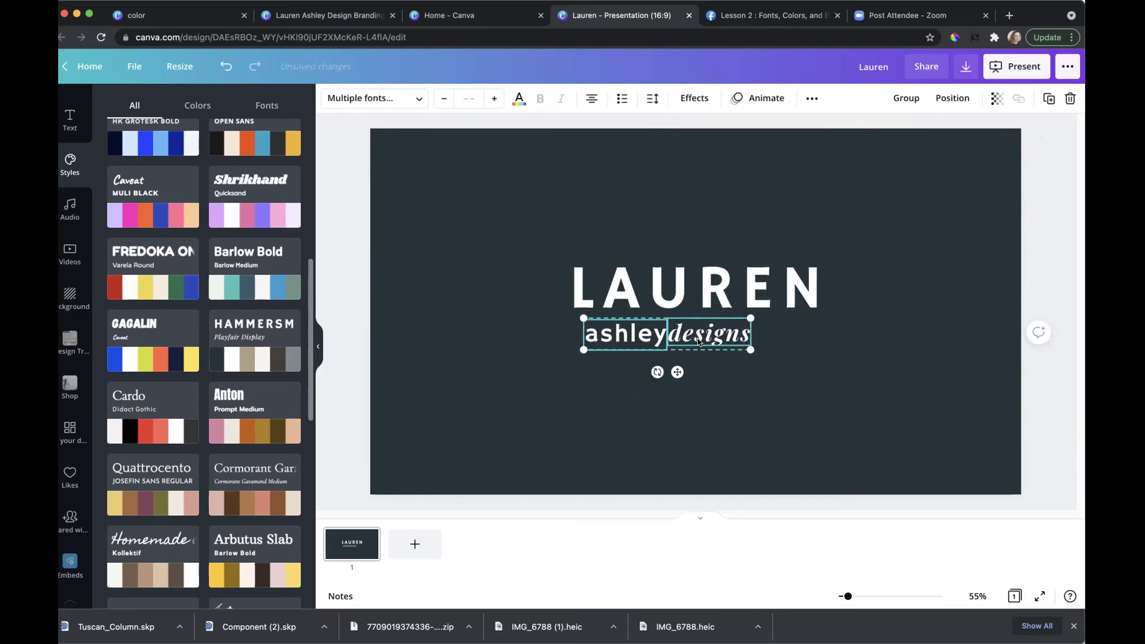
{"action": "left_click_drag", "start_coordinate": [706, 339], "coordinate": [695, 336]}
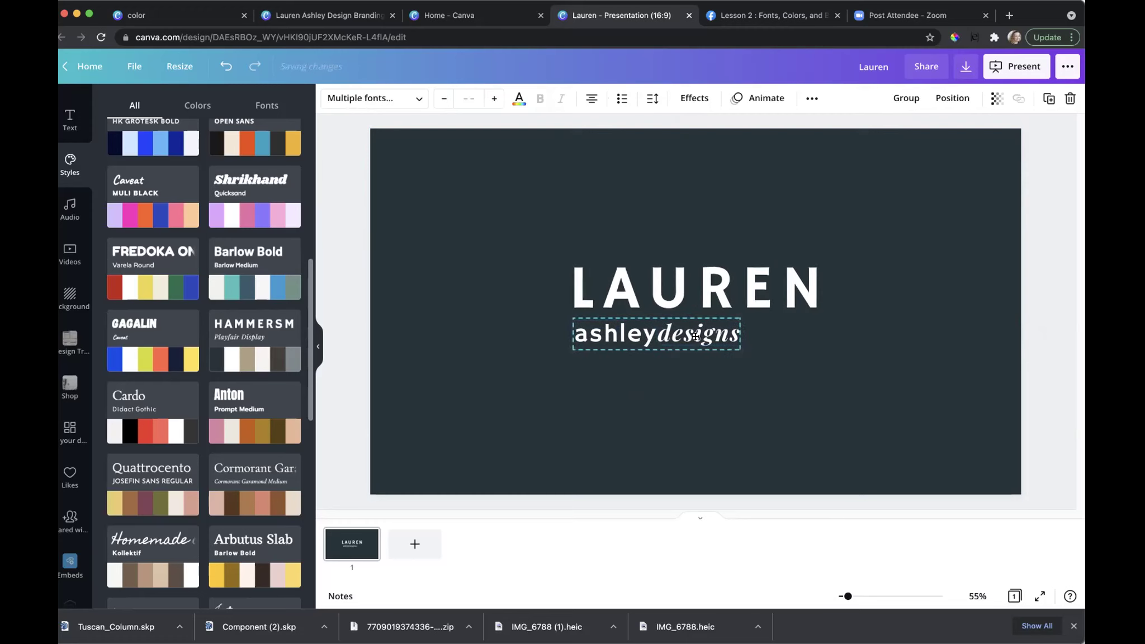
{"action": "left_click", "coordinate": [683, 383]}
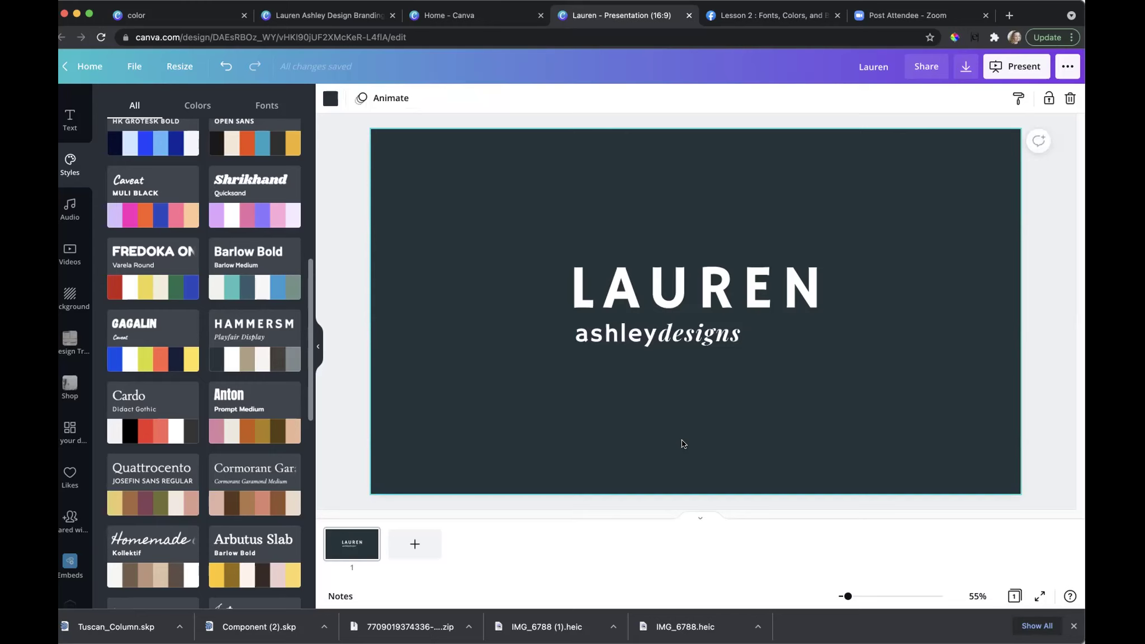
Step: Raise the middle name and "designs" together so they sit closer beneath the large first name
{"action": "left_click", "coordinate": [681, 342]}
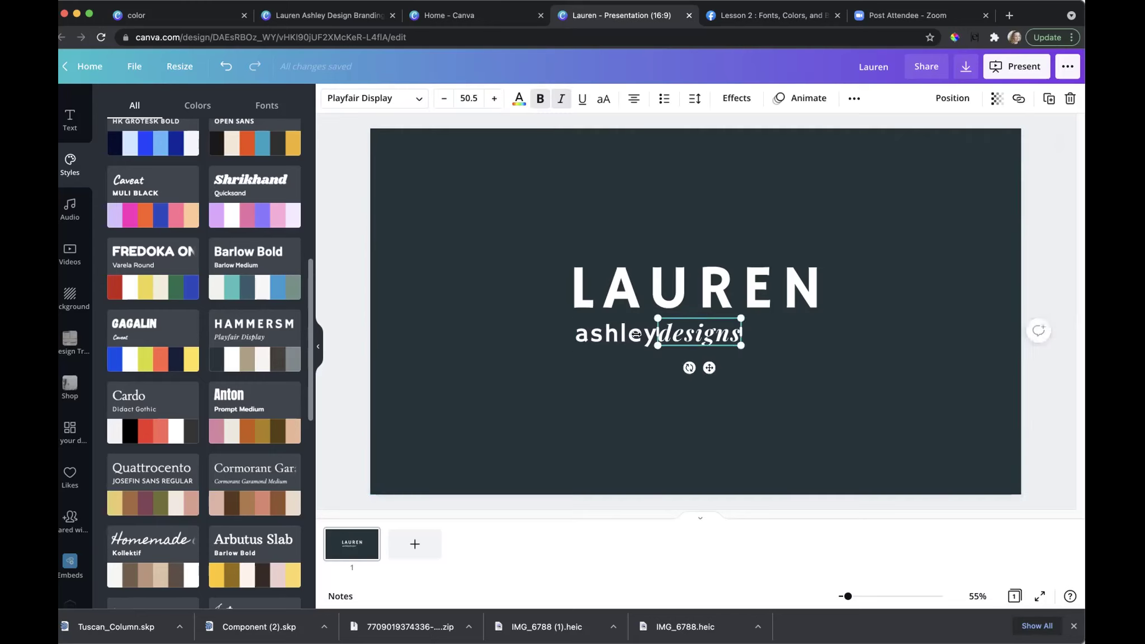
{"action": "left_click", "coordinate": [629, 334], "text": "shift"}
{"action": "left_click", "coordinate": [670, 334], "text": "shift"}
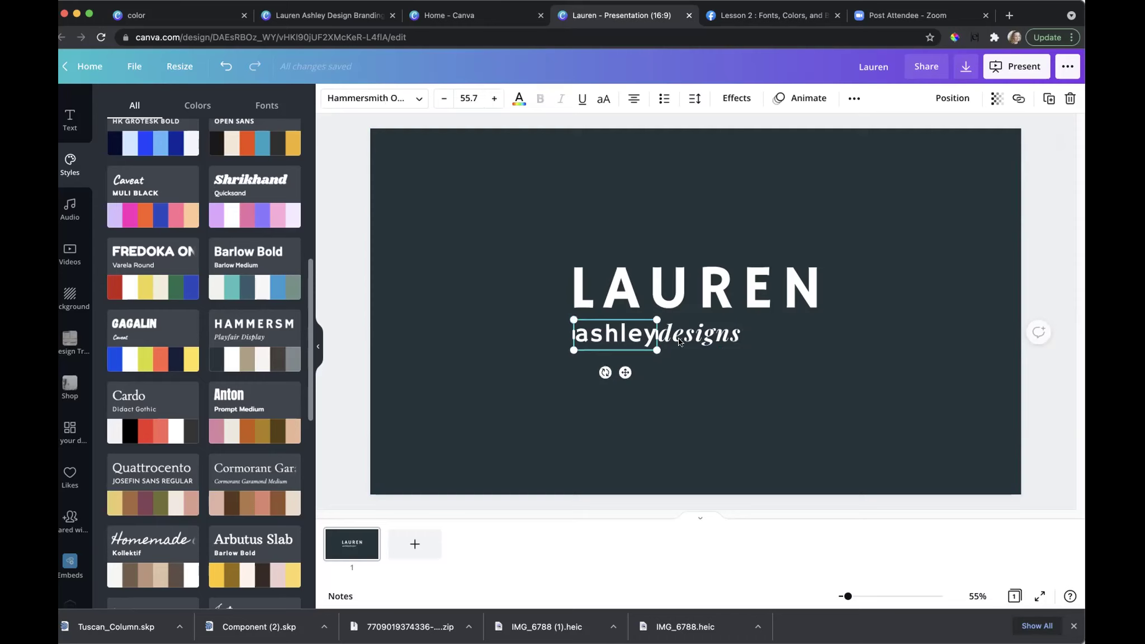
{"action": "left_click", "coordinate": [681, 342]}
{"action": "left_click", "coordinate": [629, 334], "text": "shift"}
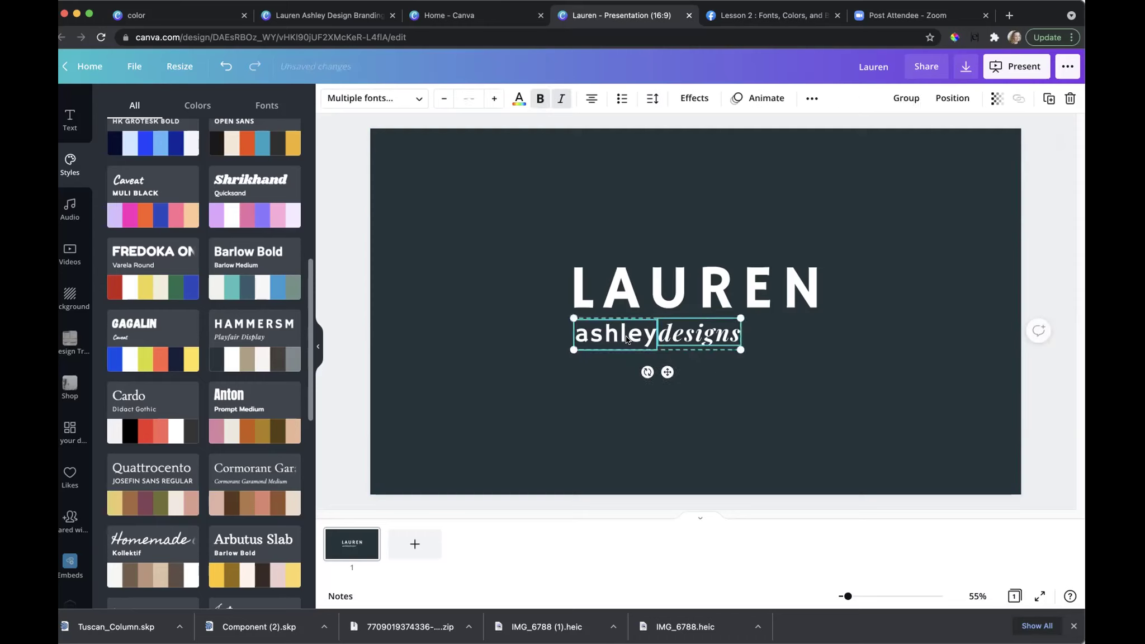
{"action": "left_click_drag", "start_coordinate": [672, 342], "coordinate": [672, 336]}
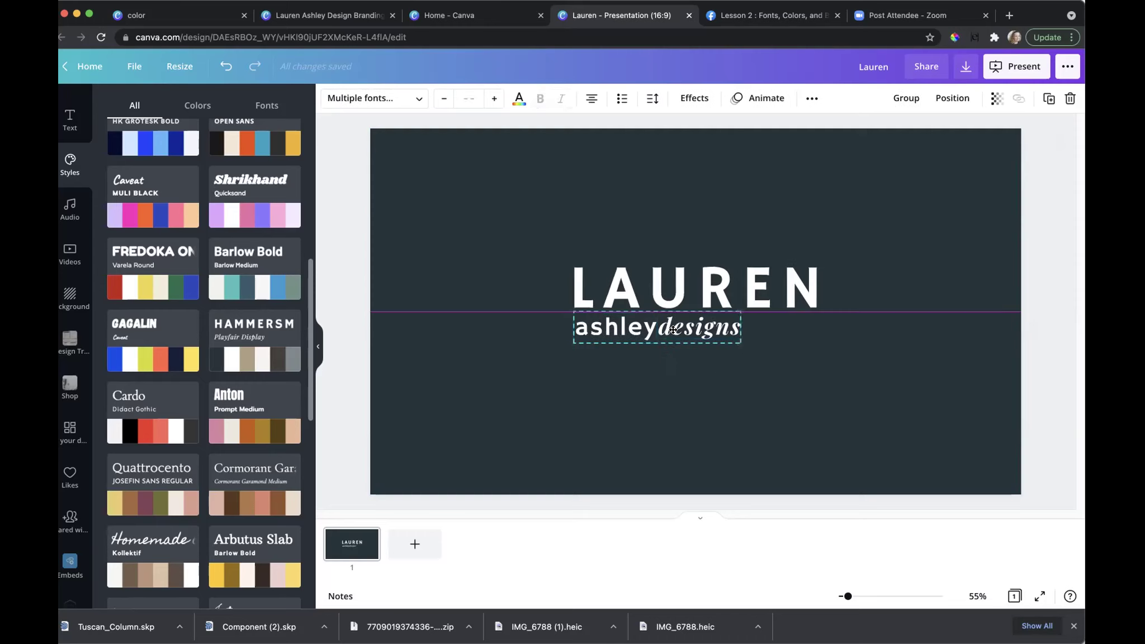
{"action": "left_click", "coordinate": [591, 409]}
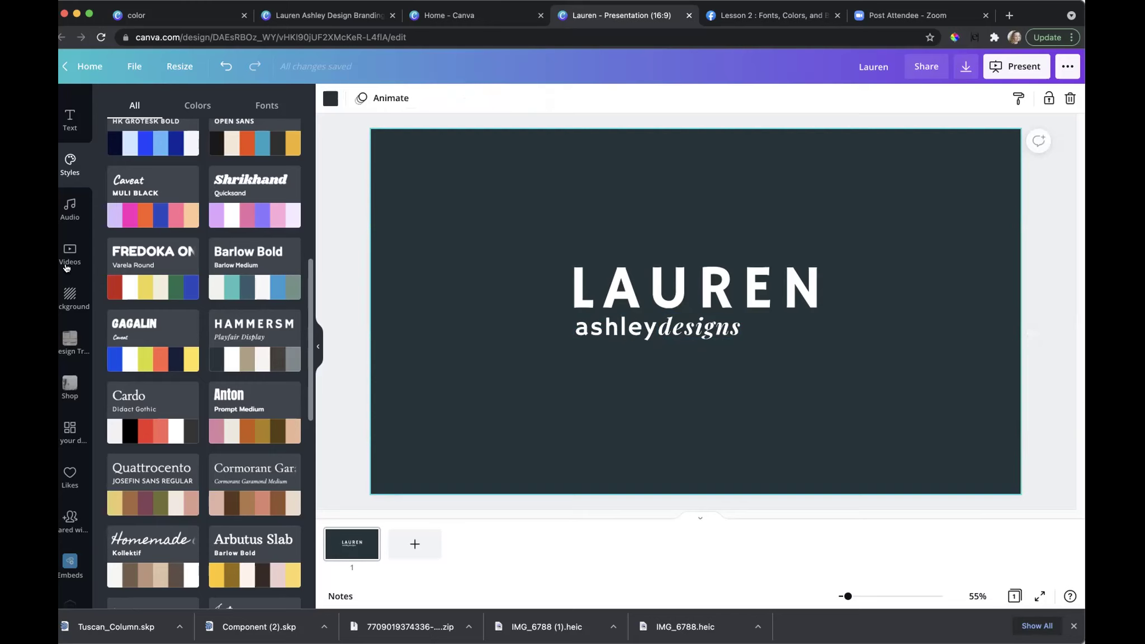
Step: Search the elements library for "dot" and clear the search
{"action": "scroll", "coordinate": [66, 193], "scroll_direction": "up", "scroll_amount": 4}
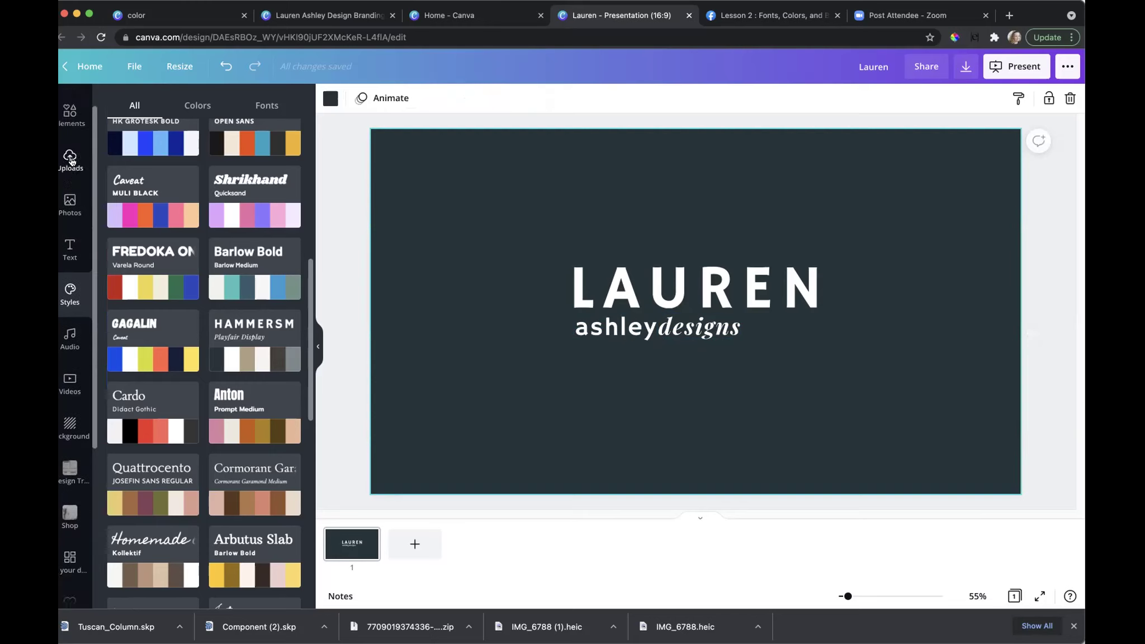
{"action": "left_click", "coordinate": [69, 148]}
{"action": "left_click", "coordinate": [134, 107]}
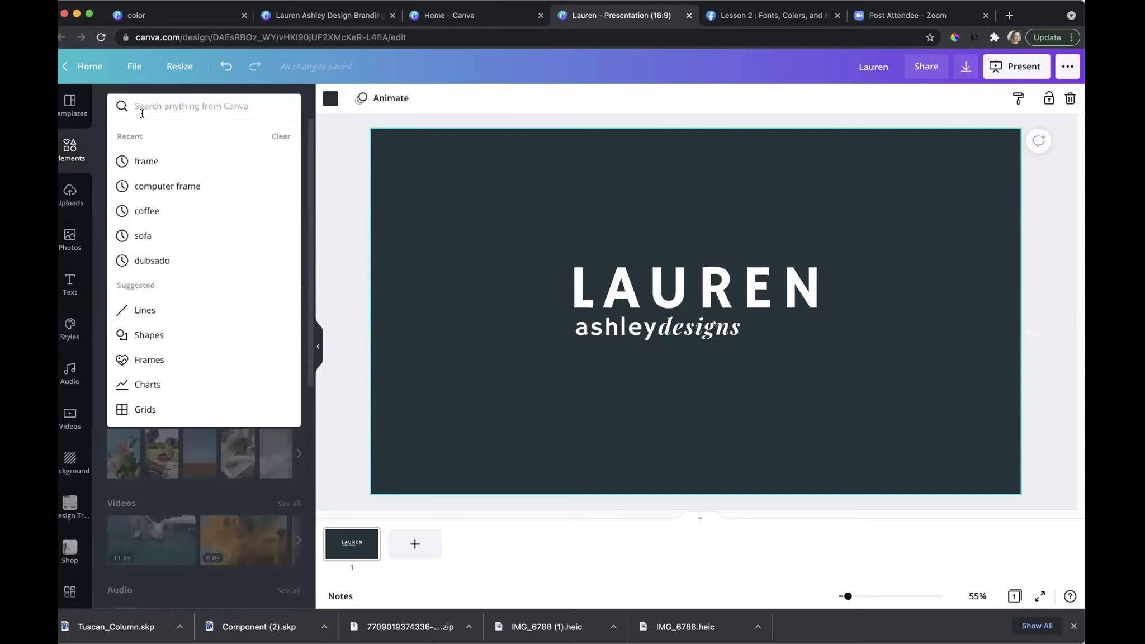
{"action": "type", "text": "dot"}
{"action": "key", "text": "Return"}
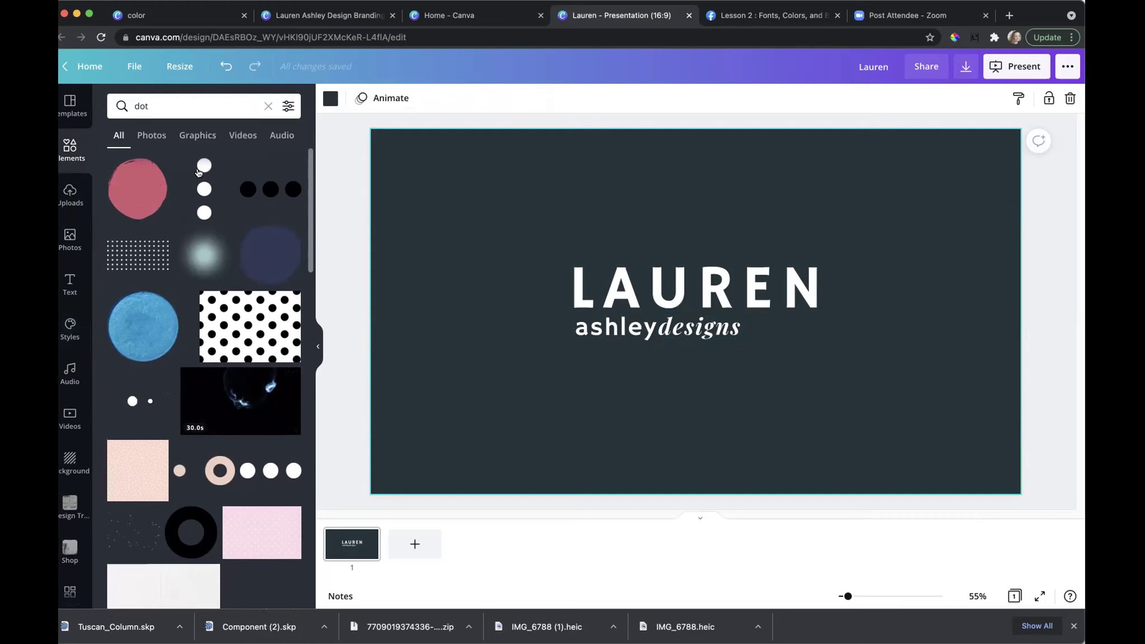
{"action": "left_click", "coordinate": [269, 107]}
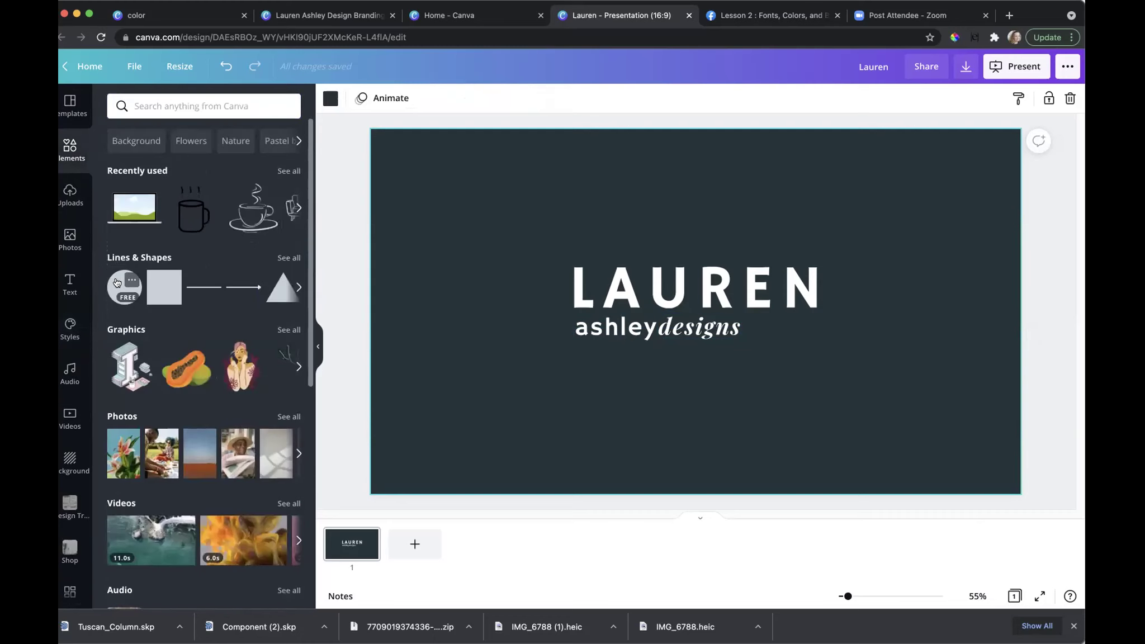
Step: Add a circle from the basic shapes to the centre of the slide, behind the logo text
{"action": "left_click", "coordinate": [124, 287]}
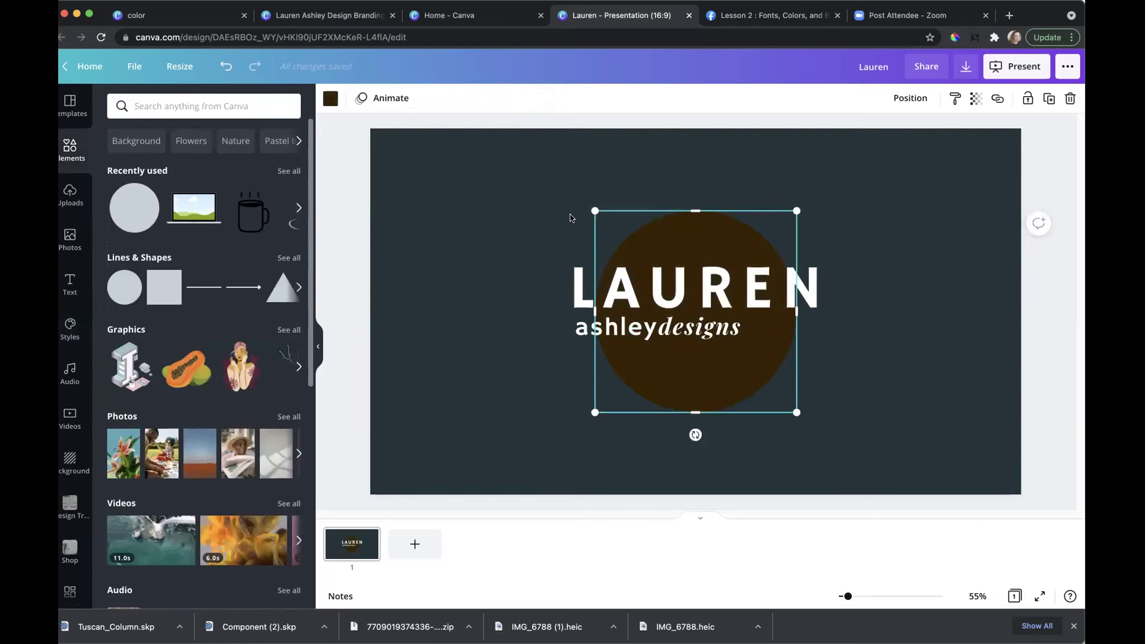
{"action": "left_click", "coordinate": [487, 257]}
{"action": "left_click", "coordinate": [684, 235]}
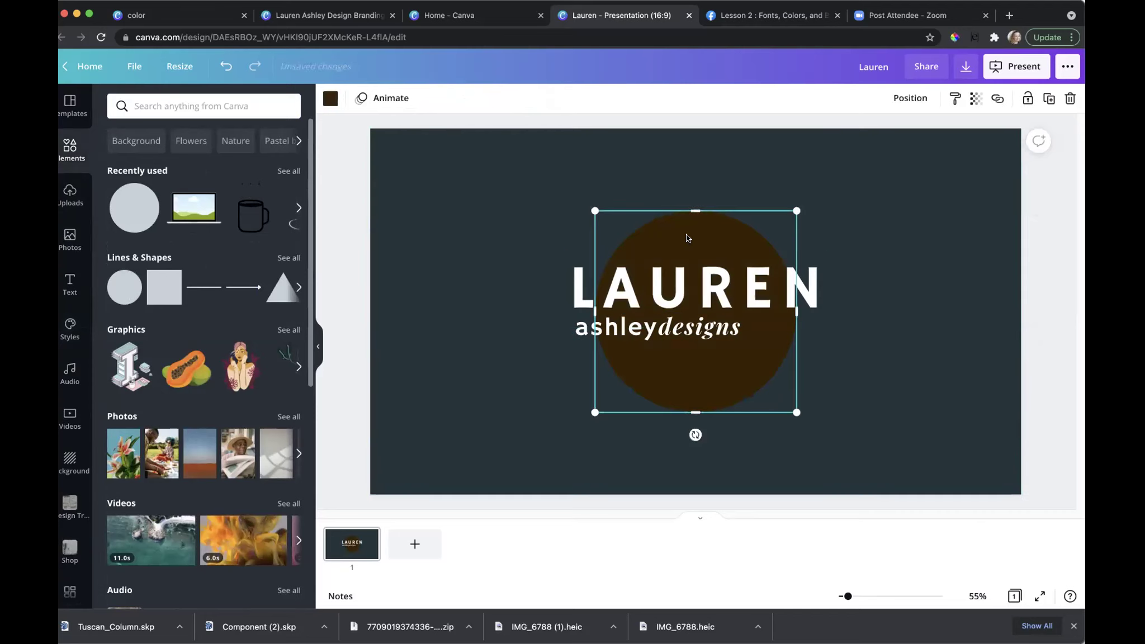
{"action": "left_click", "coordinate": [498, 259]}
{"action": "left_click", "coordinate": [652, 227]}
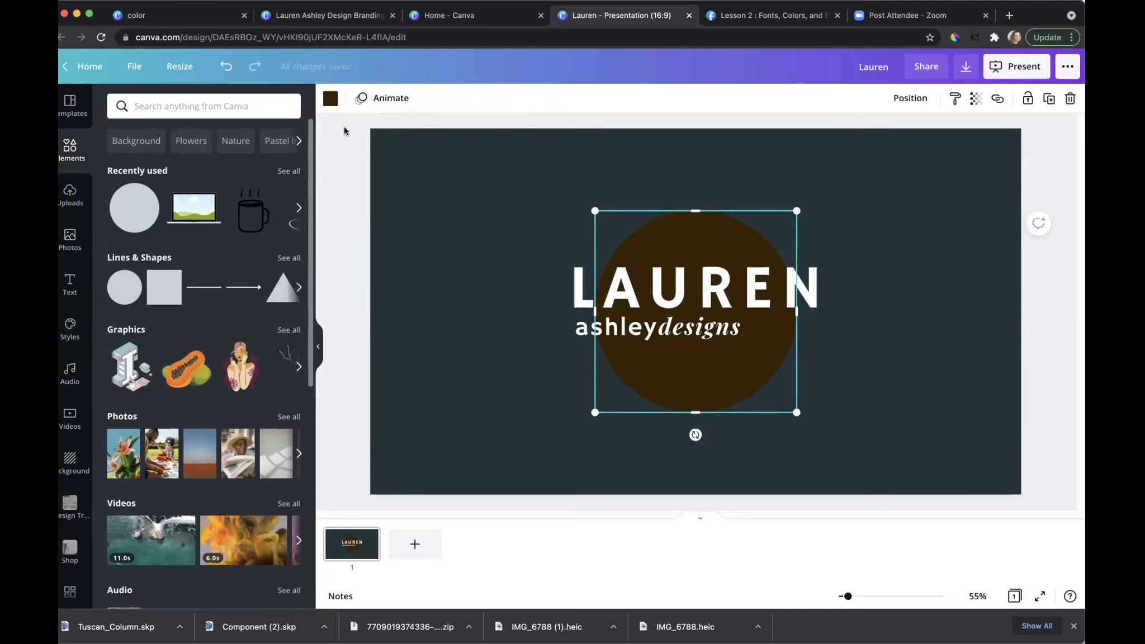
Step: Try light grey and white on the circle and settle on the olive tone from the Exclusively Decor palette
{"action": "left_click", "coordinate": [329, 105]}
{"action": "left_click", "coordinate": [120, 226]}
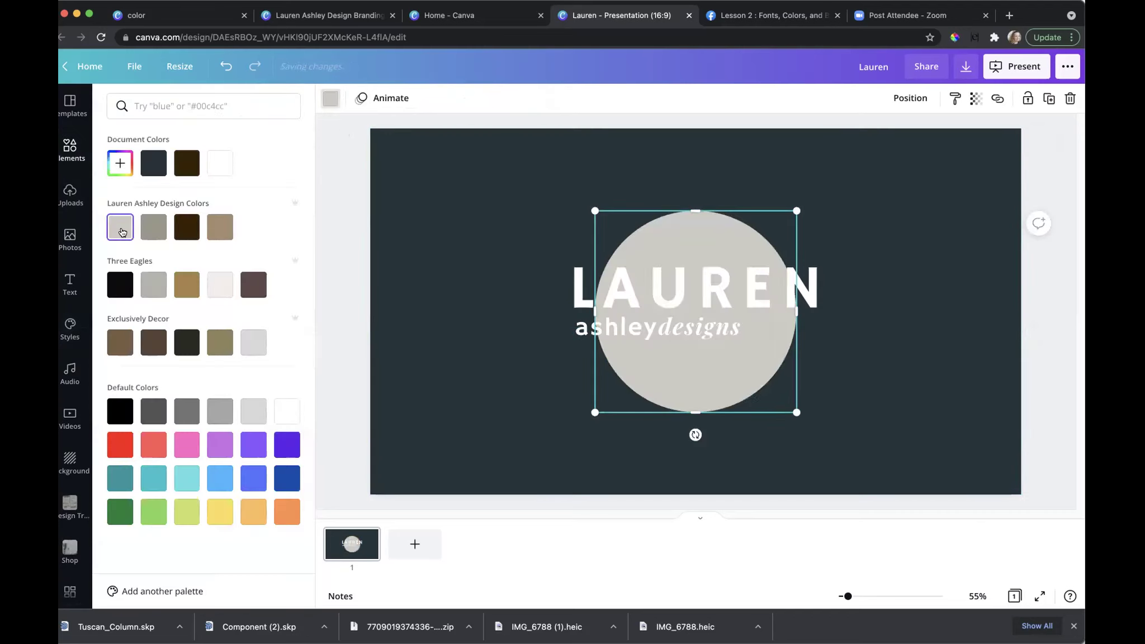
{"action": "left_click", "coordinate": [213, 168]}
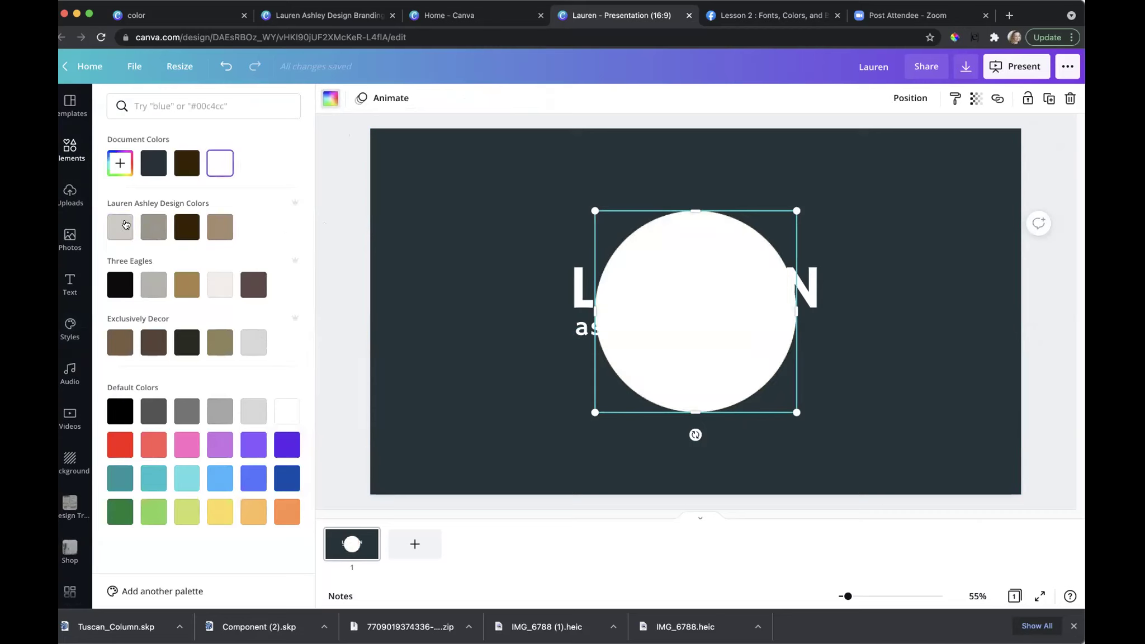
{"action": "left_click", "coordinate": [218, 343]}
{"action": "key", "text": "Escape"}
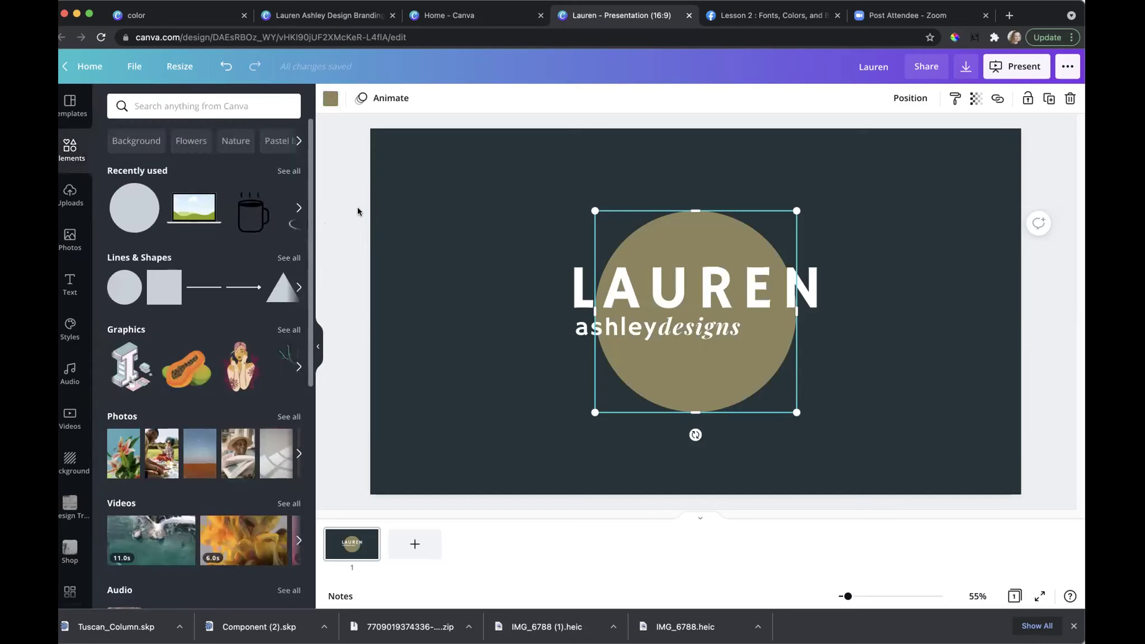
{"action": "left_click", "coordinate": [360, 208]}
Step: Enlarge the olive circle until it spans the full width of the large first name, and keep it centred on the slide
{"action": "left_click", "coordinate": [659, 227]}
{"action": "left_click_drag", "start_coordinate": [593, 211], "coordinate": [566, 204]}
{"action": "left_click_drag", "start_coordinate": [667, 233], "coordinate": [675, 238]}
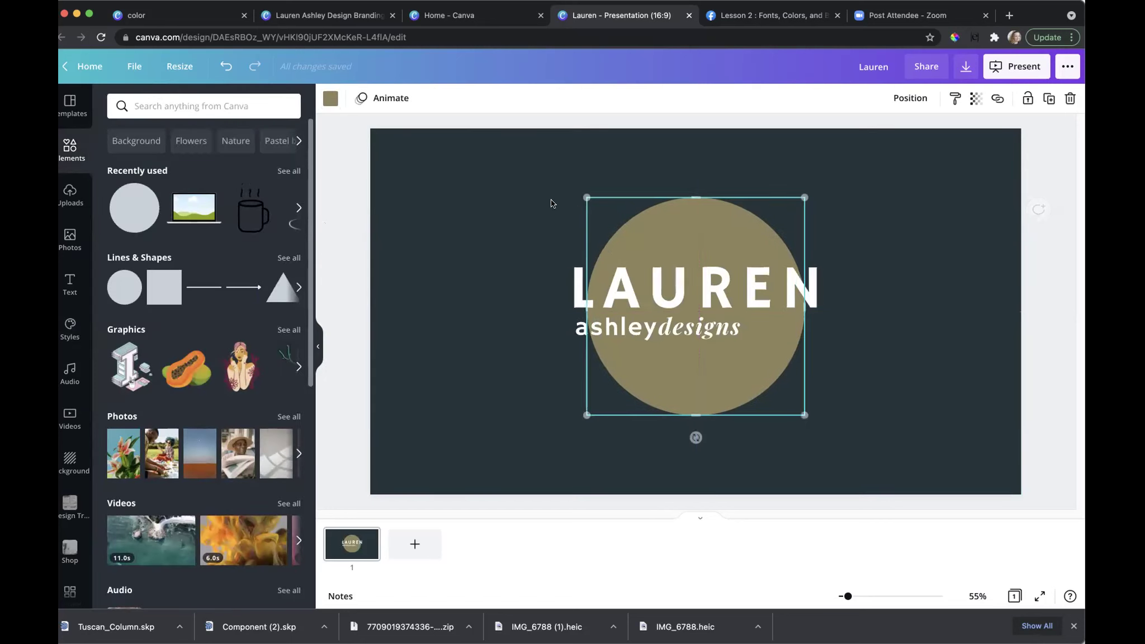
{"action": "mouse_move", "coordinate": [576, 193]}
{"action": "left_mouse_down"}
{"action": "mouse_move", "coordinate": [545, 187]}
{"action": "mouse_move", "coordinate": [567, 180]}
{"action": "left_mouse_up"}
{"action": "left_click_drag", "start_coordinate": [652, 224], "coordinate": [662, 235]}
{"action": "left_click", "coordinate": [499, 248]}
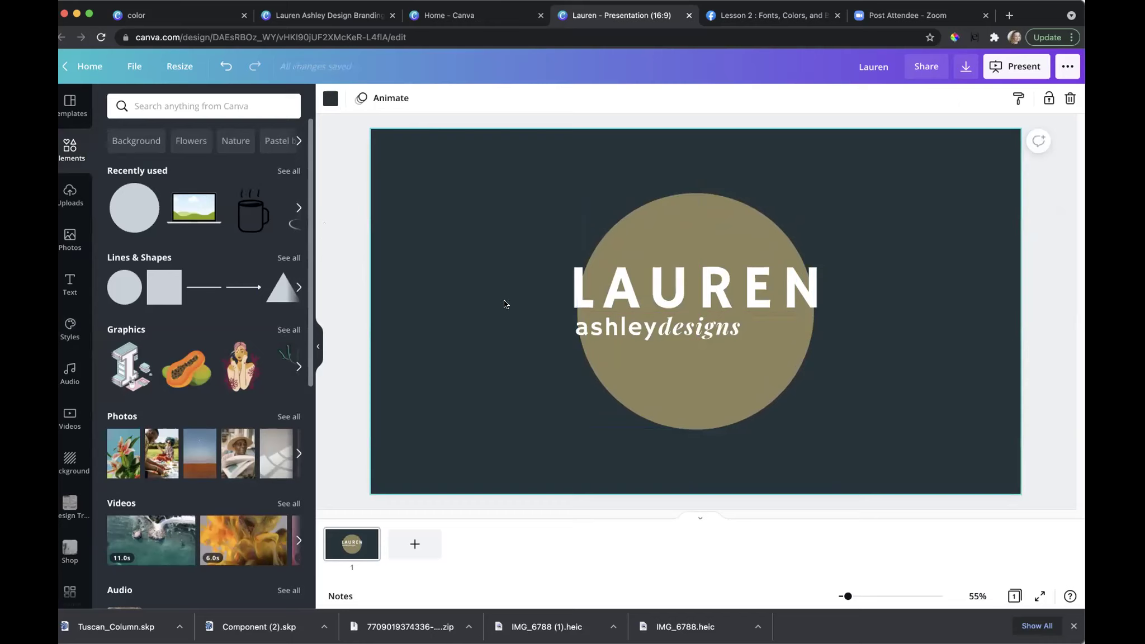
{"action": "left_click", "coordinate": [605, 245]}
{"action": "left_click_drag", "start_coordinate": [576, 193], "coordinate": [563, 180]}
{"action": "mouse_move", "coordinate": [648, 223]}
{"action": "left_mouse_down"}
{"action": "mouse_move", "coordinate": [659, 224]}
{"action": "mouse_move", "coordinate": [648, 226]}
{"action": "left_mouse_up"}
{"action": "left_click", "coordinate": [503, 249]}
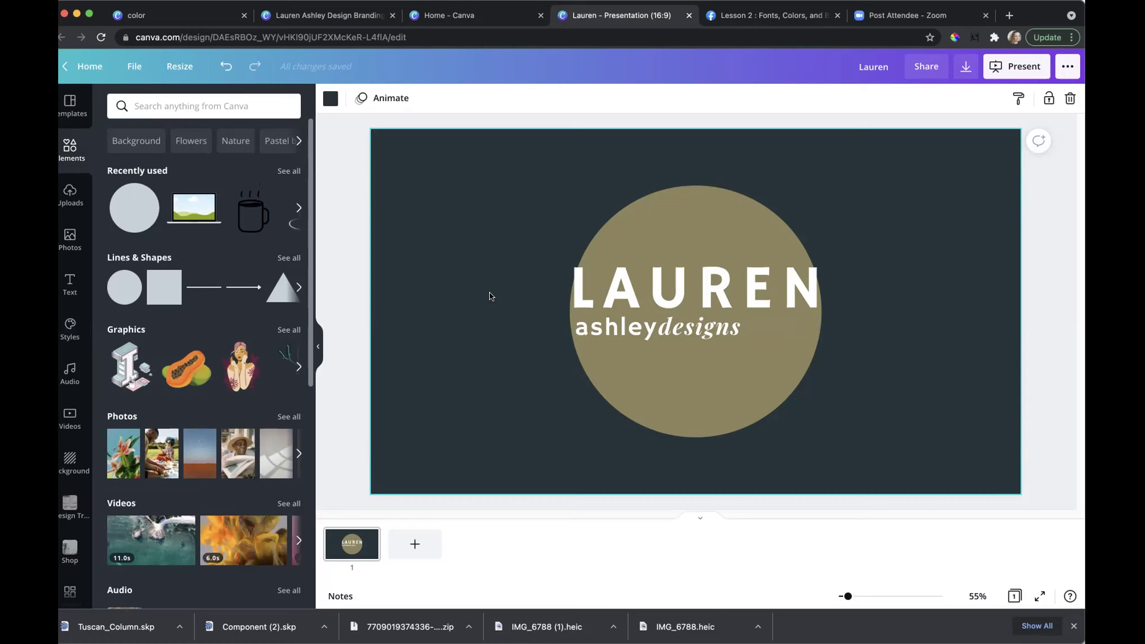
Step: Browse the available fonts for the large first name, from the uploaded fonts through the popular and English lists
{"action": "left_click", "coordinate": [652, 293]}
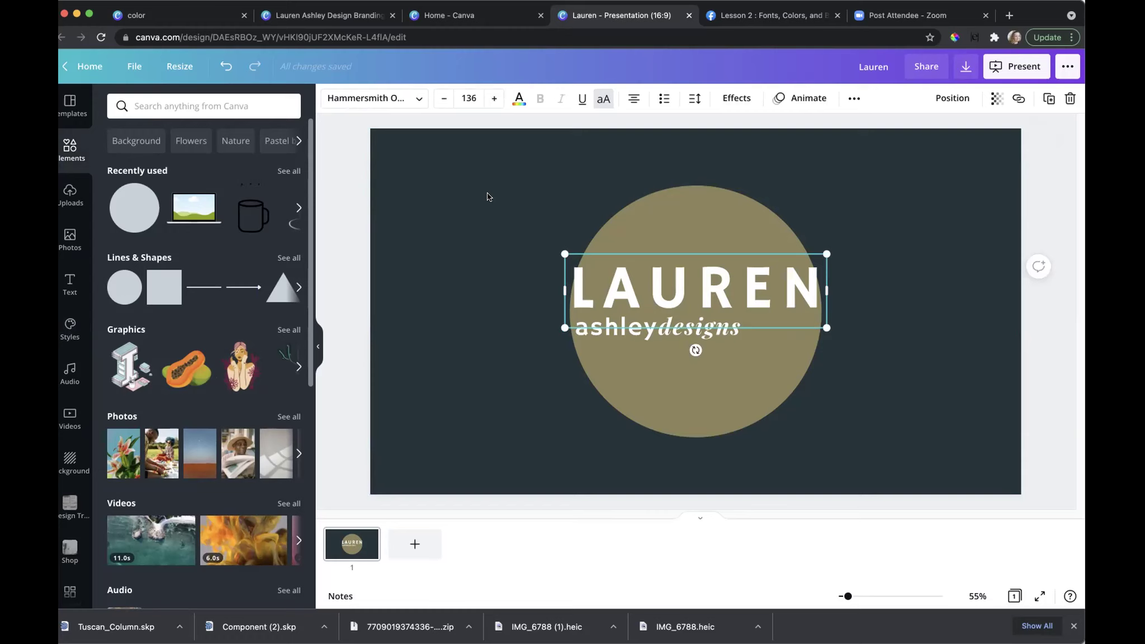
{"action": "left_click", "coordinate": [402, 104]}
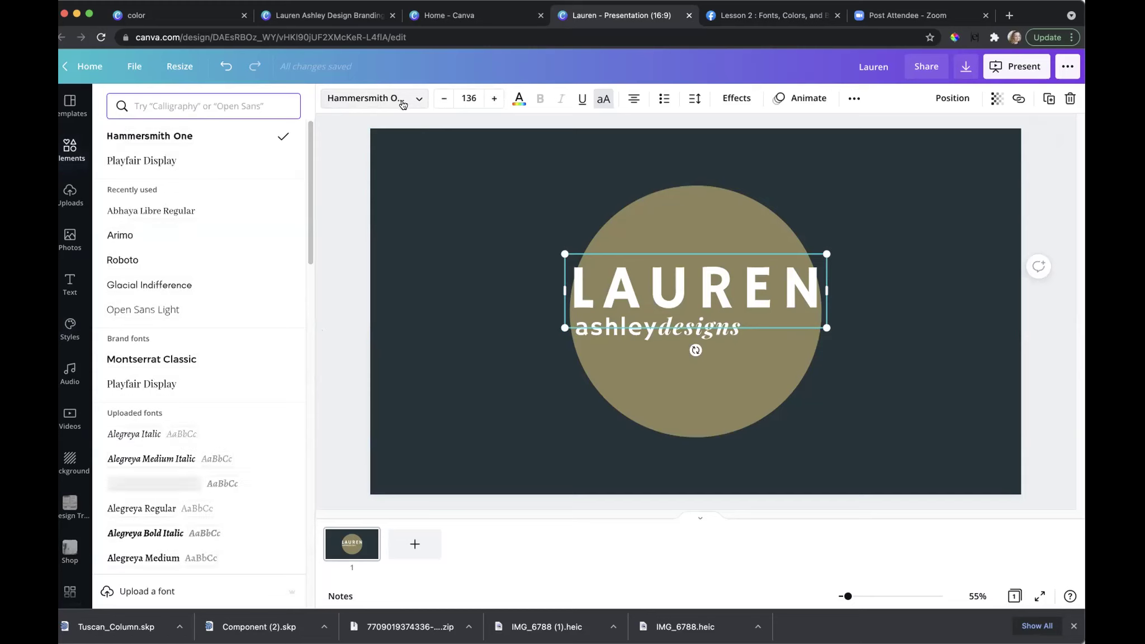
{"action": "scroll", "coordinate": [246, 369], "scroll_direction": "down", "scroll_amount": 15}
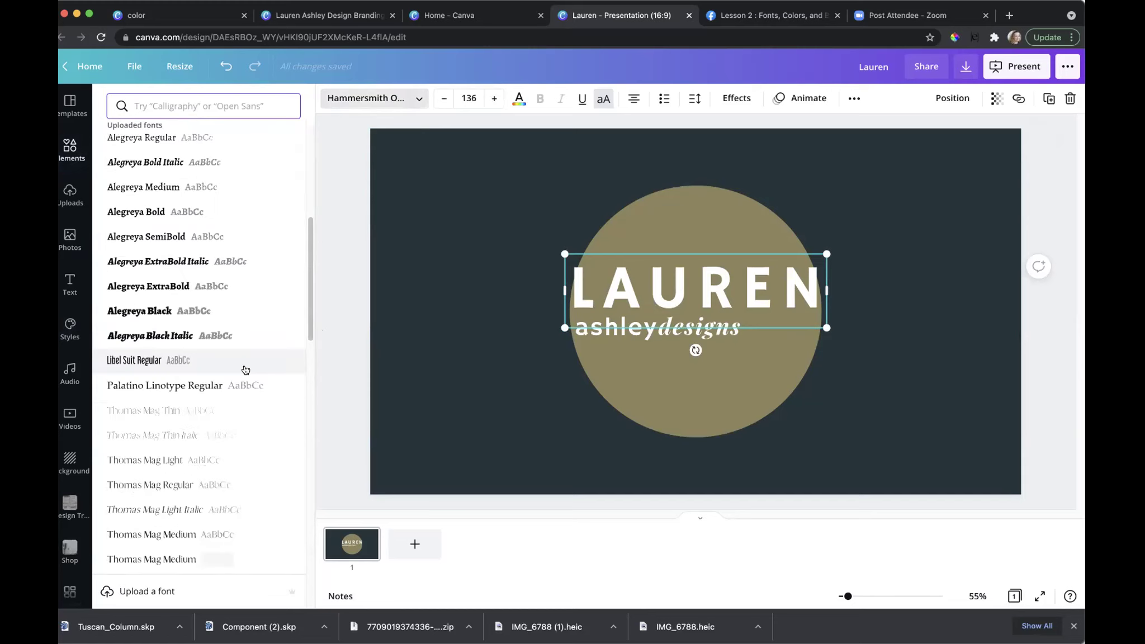
{"action": "scroll", "coordinate": [248, 366], "scroll_direction": "down", "scroll_amount": 10}
{"action": "scroll", "coordinate": [246, 367], "scroll_direction": "up", "scroll_amount": 13}
{"action": "scroll", "coordinate": [229, 366], "scroll_direction": "up", "scroll_amount": 10}
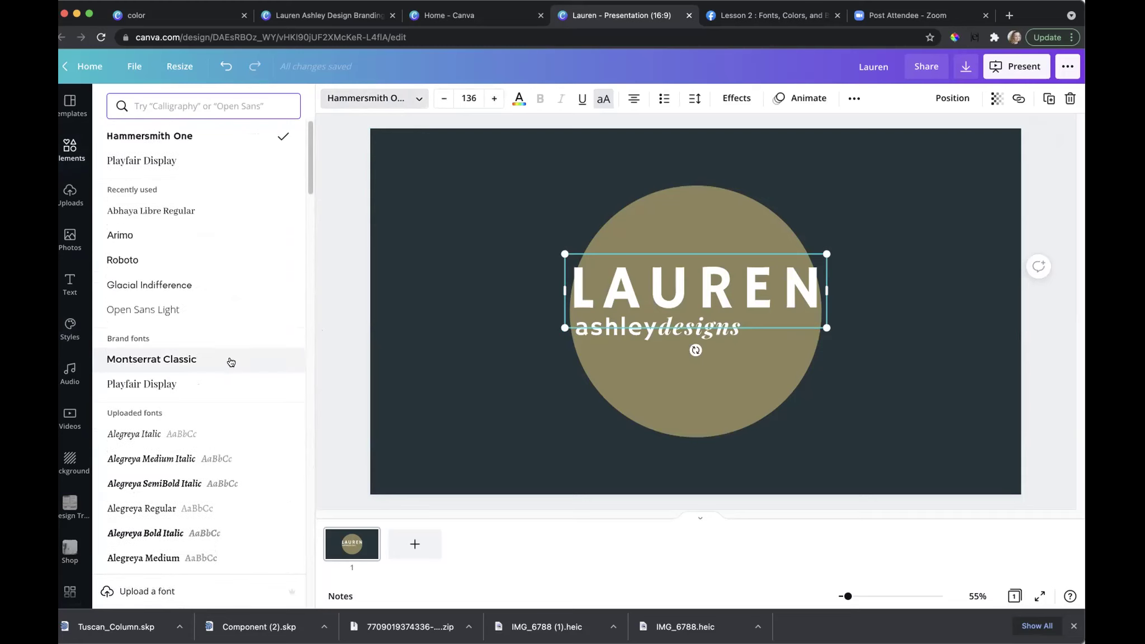
{"action": "scroll", "coordinate": [234, 336], "scroll_direction": "down", "scroll_amount": 6}
{"action": "scroll", "coordinate": [267, 294], "scroll_direction": "down", "scroll_amount": 20}
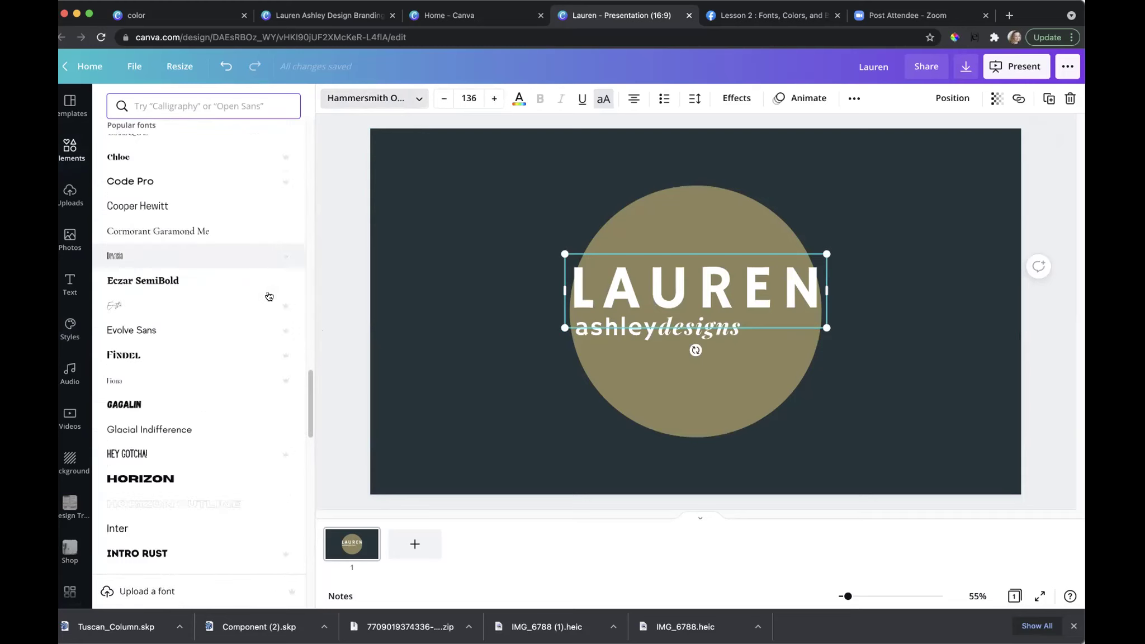
{"action": "scroll", "coordinate": [269, 296], "scroll_direction": "down", "scroll_amount": 20}
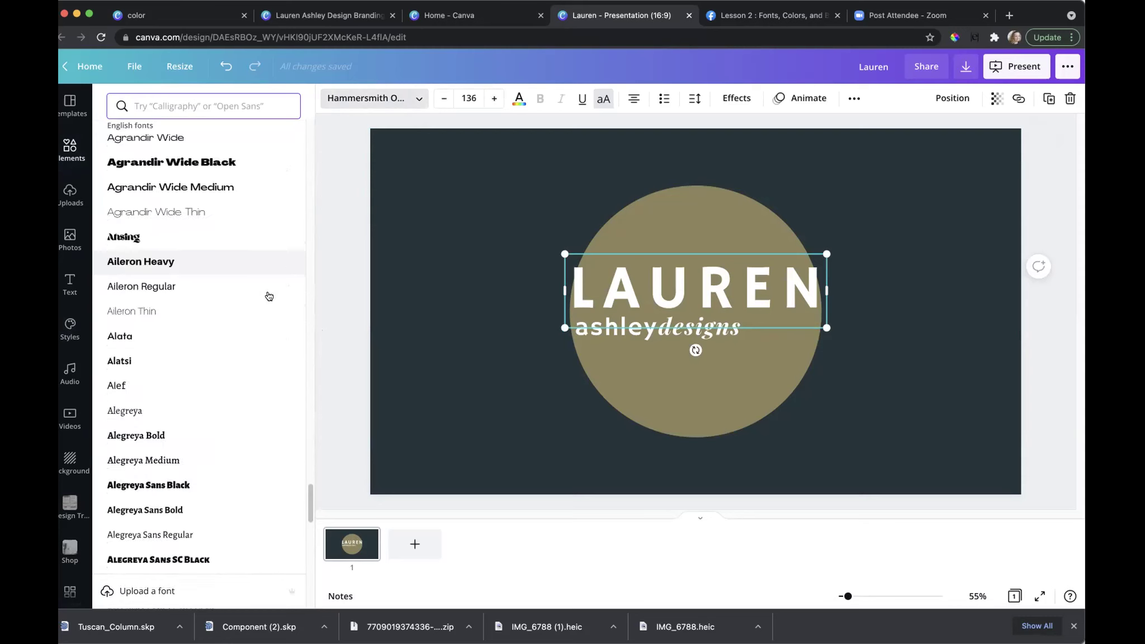
{"action": "scroll", "coordinate": [269, 296], "scroll_direction": "down", "scroll_amount": 20}
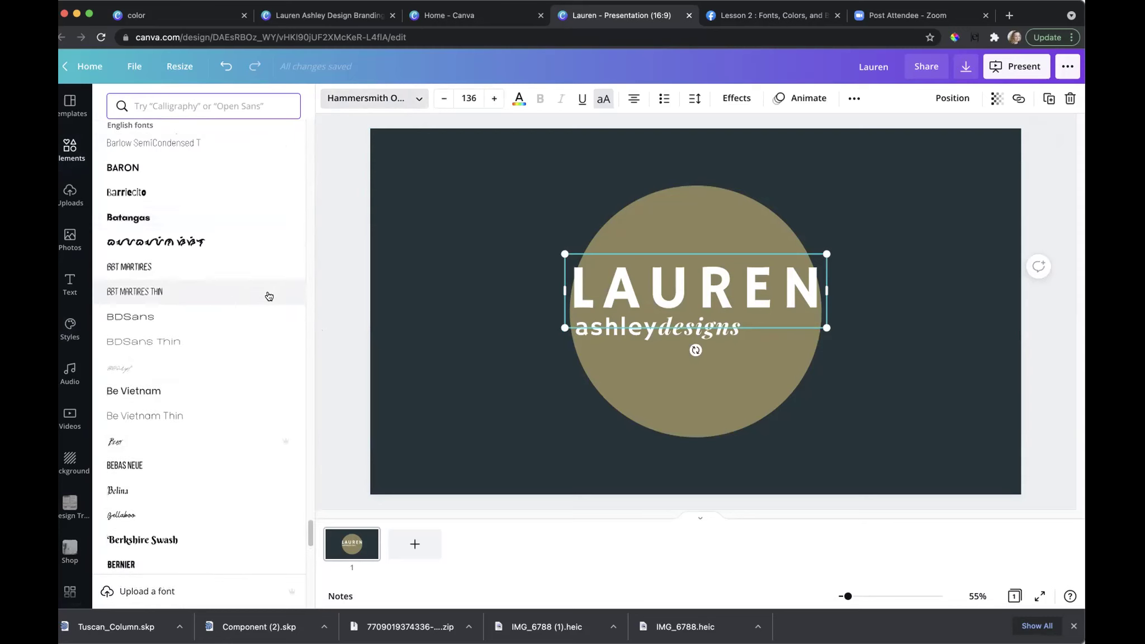
{"action": "left_click", "coordinate": [366, 98]}
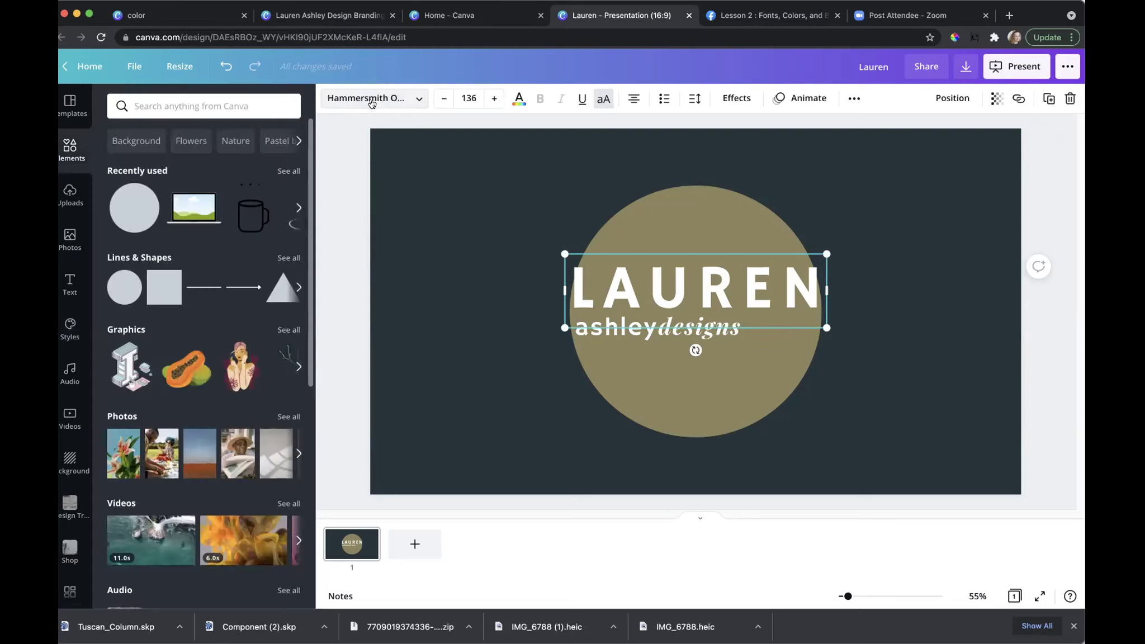
{"action": "left_click", "coordinate": [488, 123]}
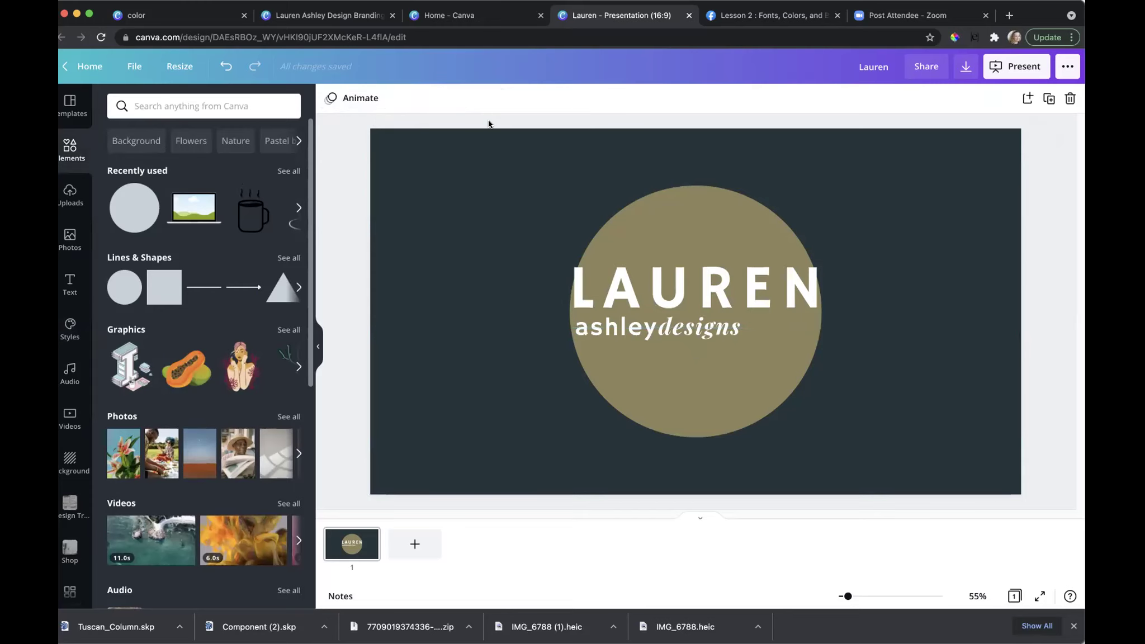
Step: Sample a colour from the bedroom photo in the Lauren Ashley Design Branding document with the ColorPick Eyedropper
{"action": "left_click", "coordinate": [618, 288]}
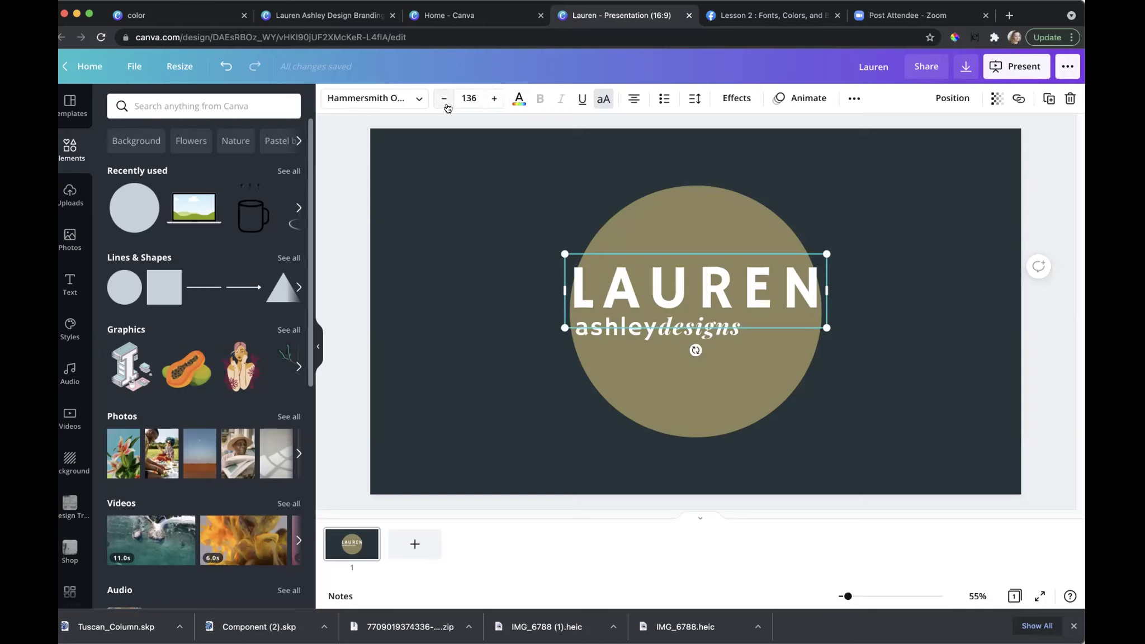
{"action": "left_click", "coordinate": [516, 106]}
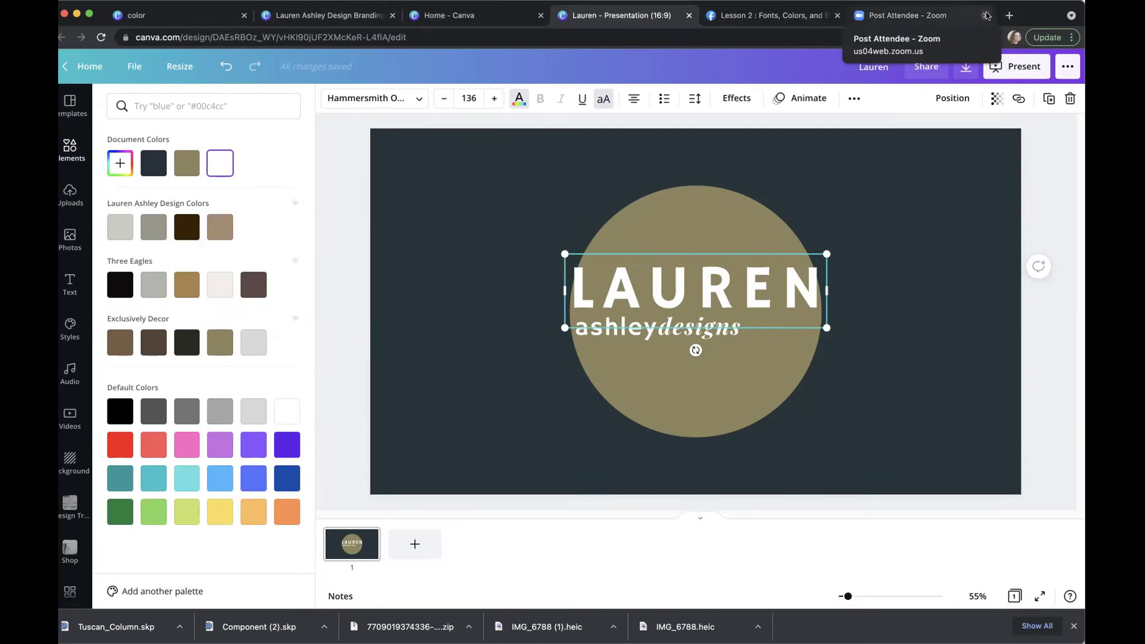
{"action": "left_click", "coordinate": [364, 21]}
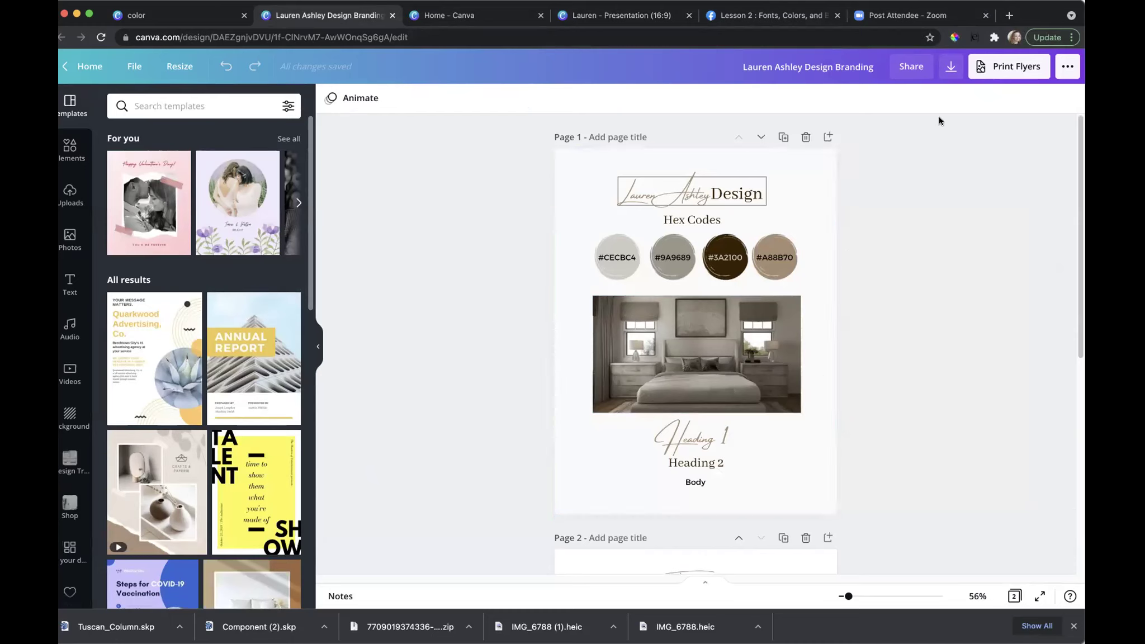
{"action": "left_click", "coordinate": [953, 37]}
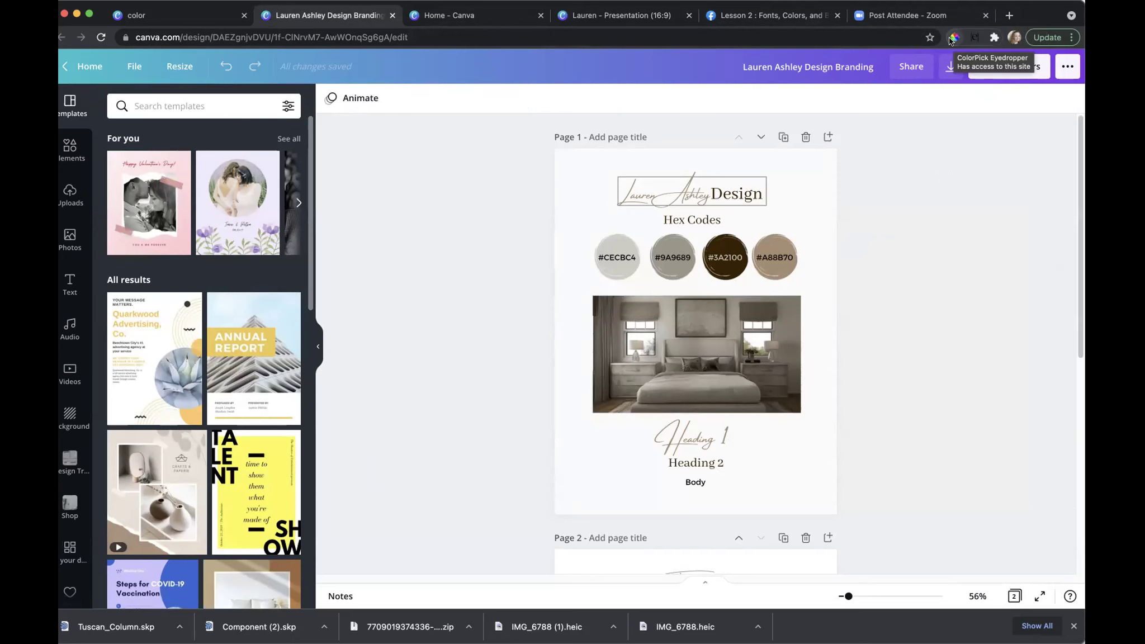
{"action": "left_click", "coordinate": [954, 39]}
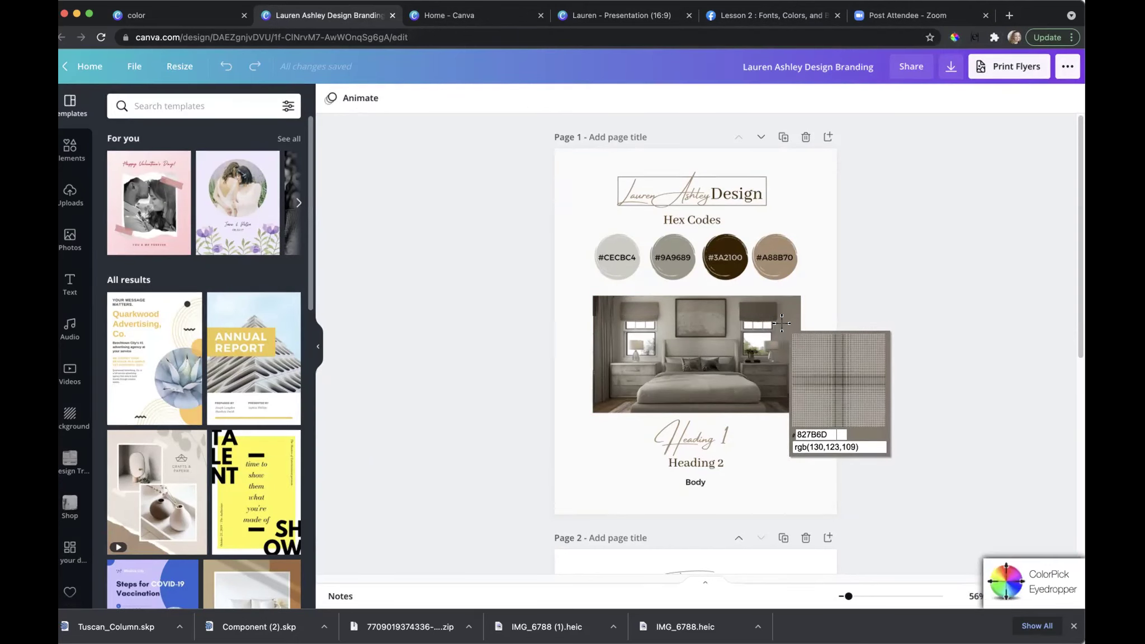
{"action": "left_click", "coordinate": [712, 342]}
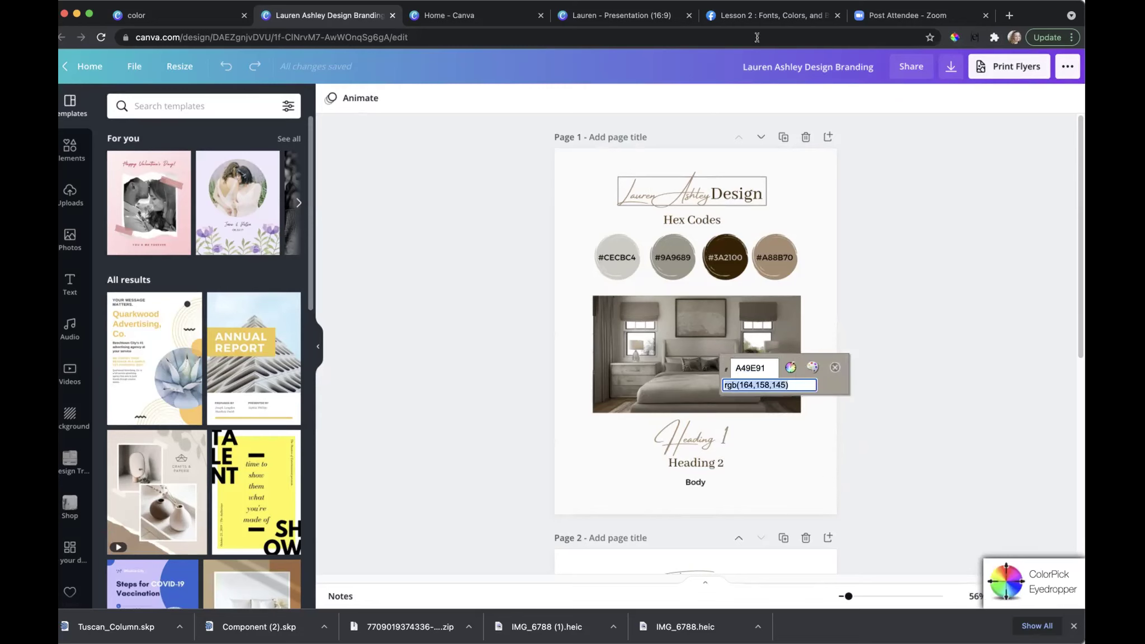
Step: Try #B16415 as a custom text colour on the large first name in the logo presentation, and clear the hex value
{"action": "left_click", "coordinate": [528, 18]}
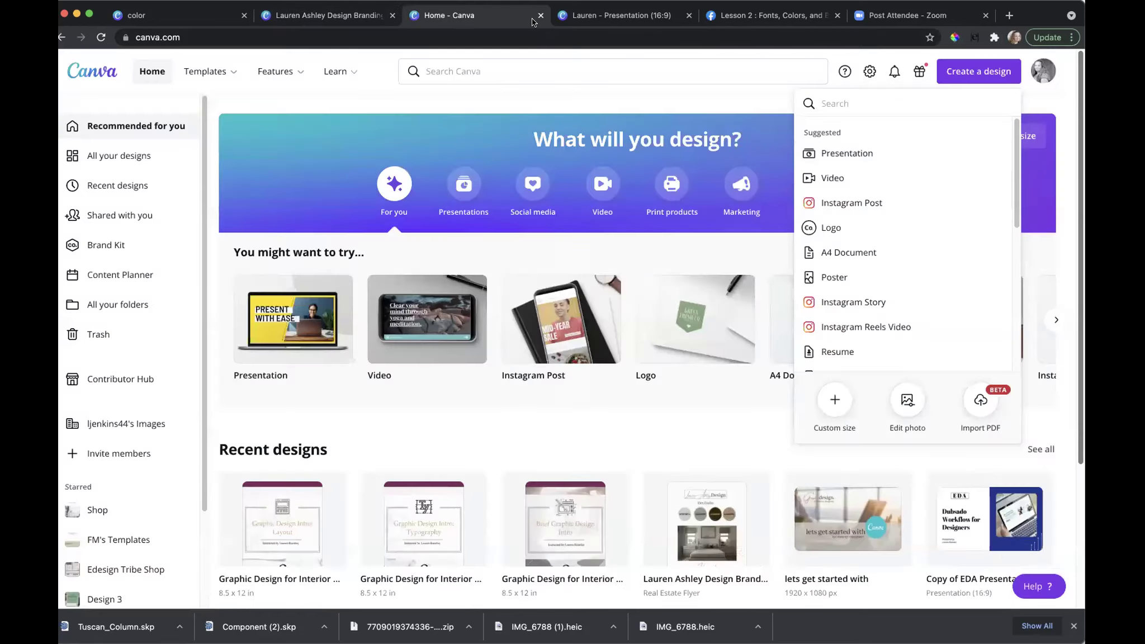
{"action": "left_click", "coordinate": [626, 15]}
{"action": "left_click", "coordinate": [490, 211]}
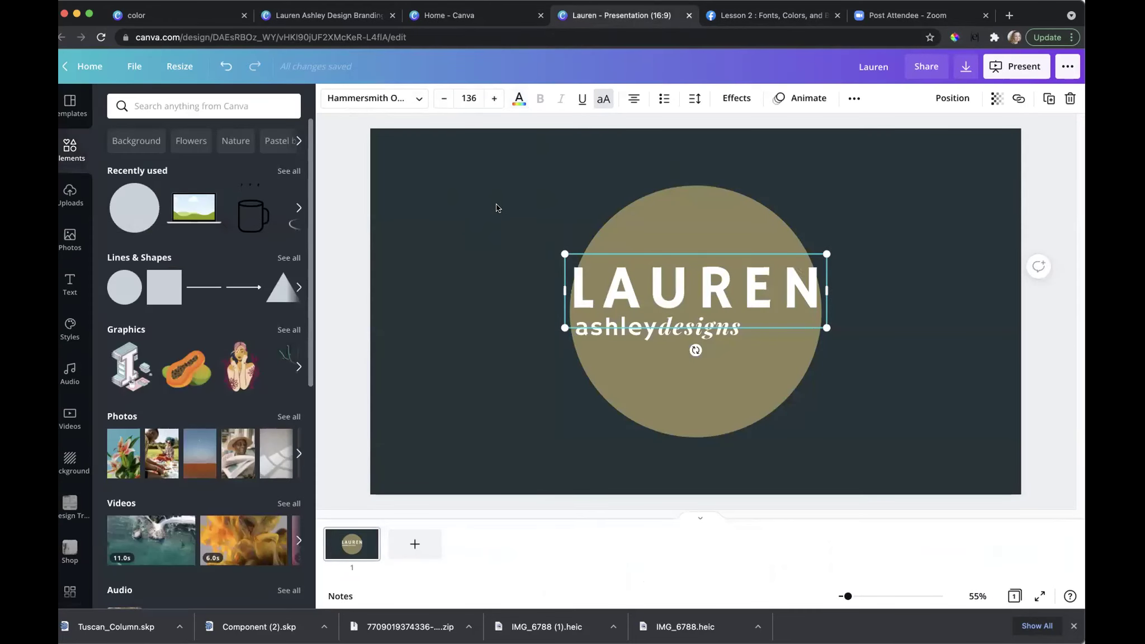
{"action": "left_click", "coordinate": [613, 284]}
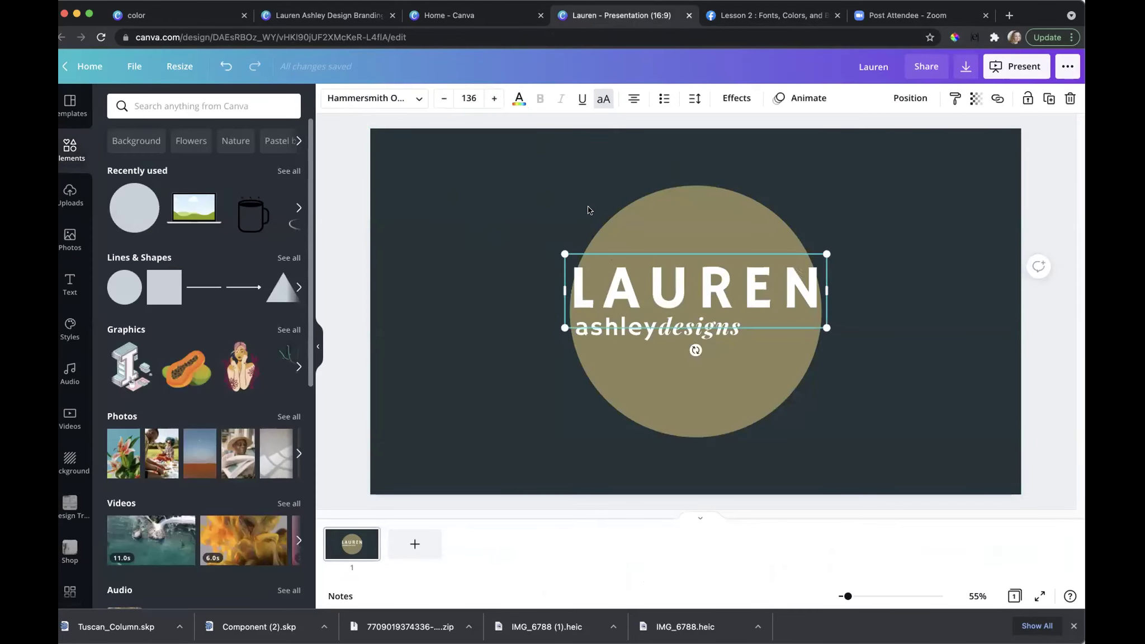
{"action": "left_click", "coordinate": [519, 101]}
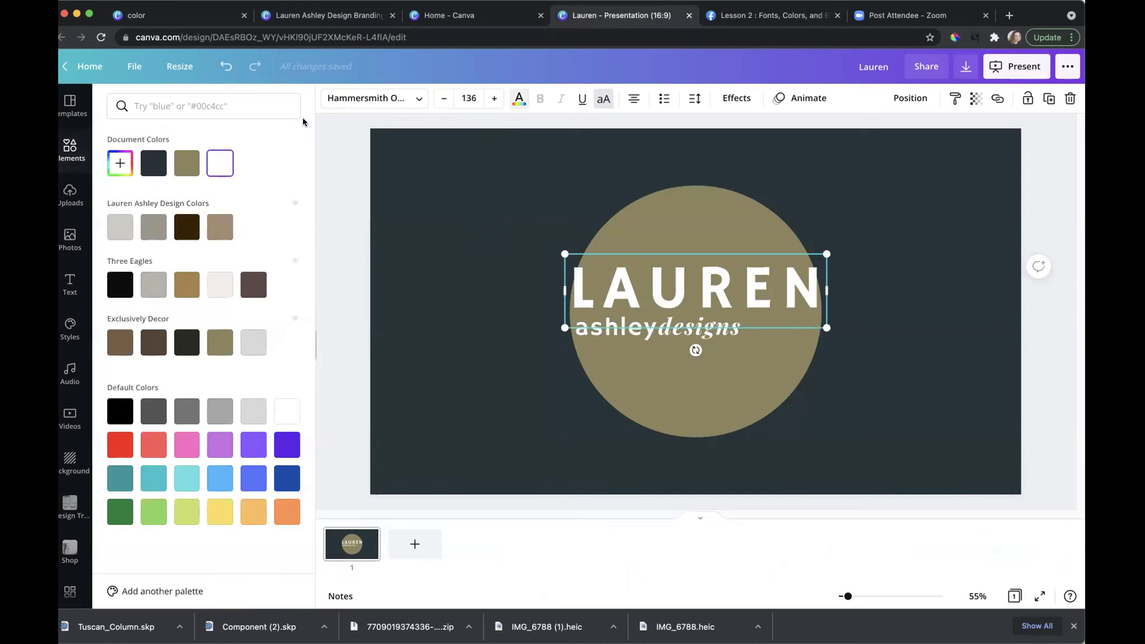
{"action": "left_click", "coordinate": [121, 162]}
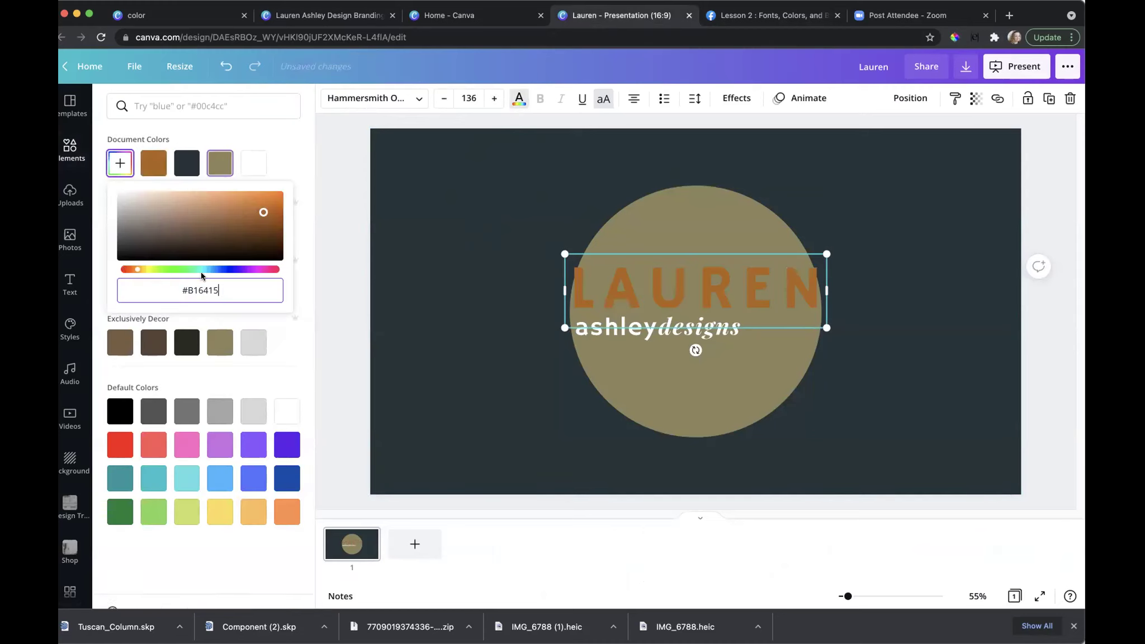
{"action": "type", "text": "#b16415"}
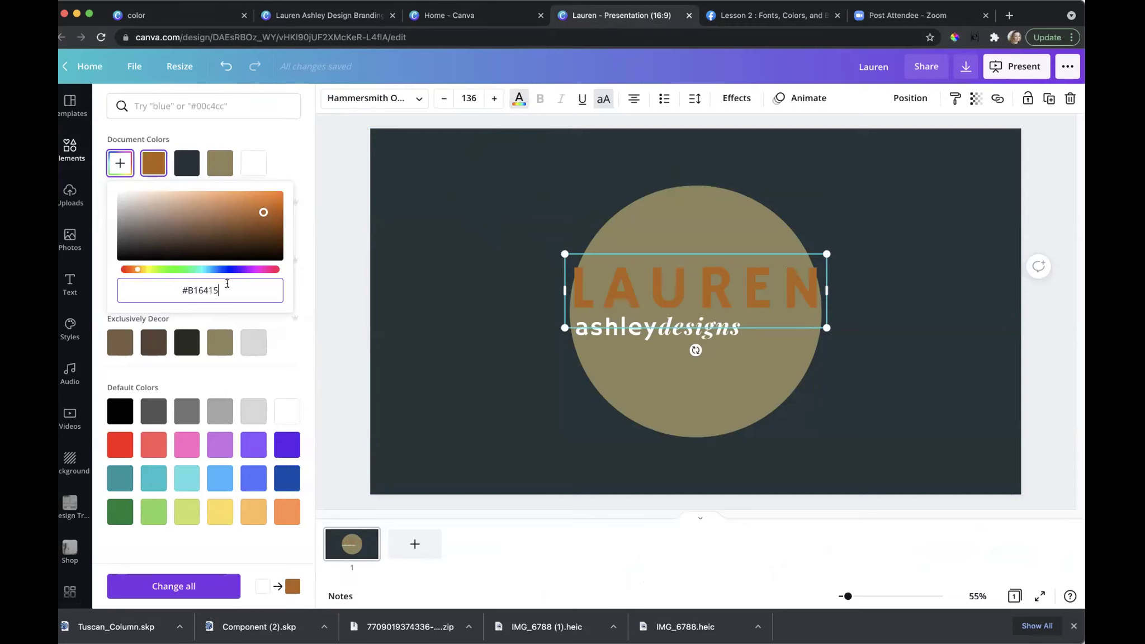
{"action": "key", "text": "BackSpace"}
{"action": "key", "text": "BackSpace"}
{"action": "key", "text": "BackSpace"}
{"action": "key", "text": "BackSpace"}
{"action": "key", "text": "BackSpace"}
{"action": "key", "text": "BackSpace"}
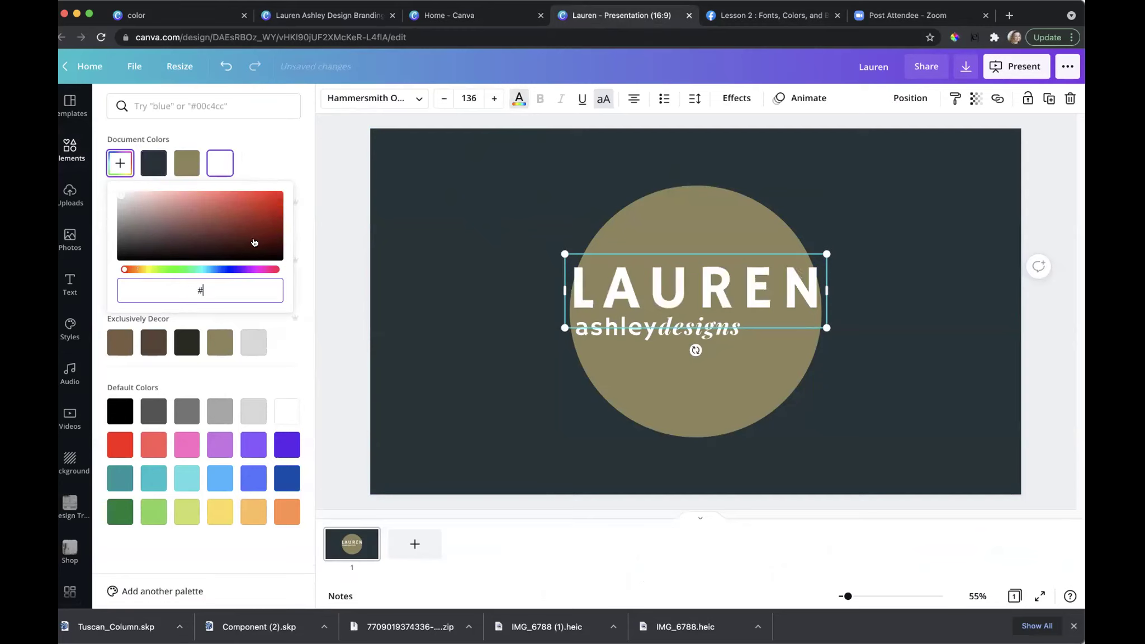
Step: Copy the sampled hex code from the branding document, try #A49E91 as the large first name's text colour, and undo it
{"action": "left_click", "coordinate": [363, 21]}
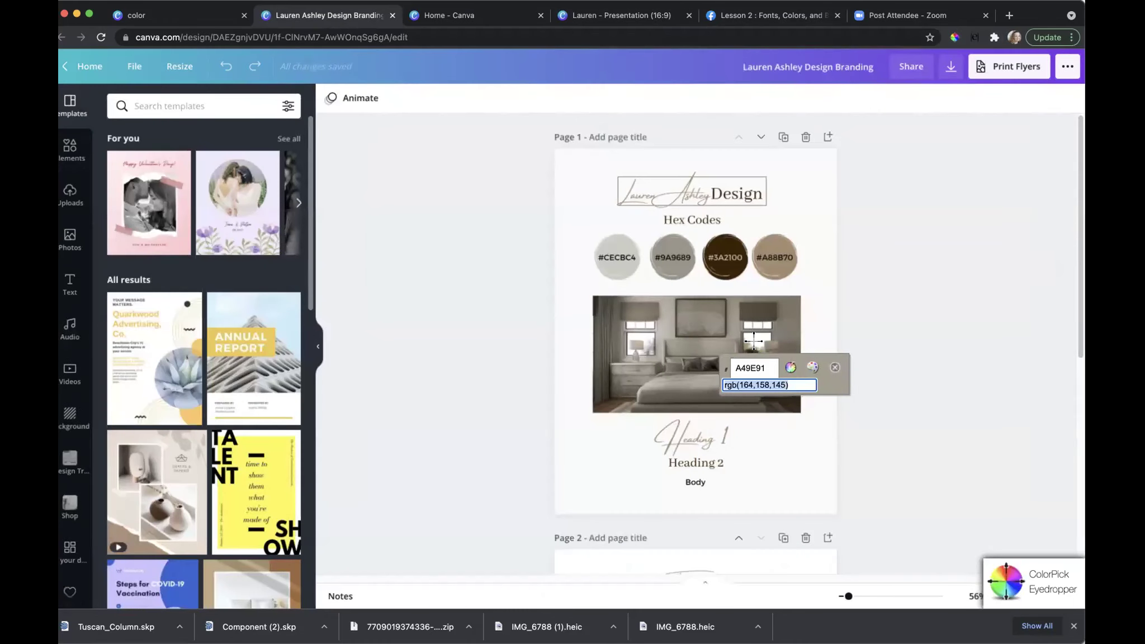
{"action": "double_click", "coordinate": [757, 368]}
{"action": "left_click", "coordinate": [759, 368]}
{"action": "double_click", "coordinate": [760, 367]}
{"action": "key", "text": "super+c"}
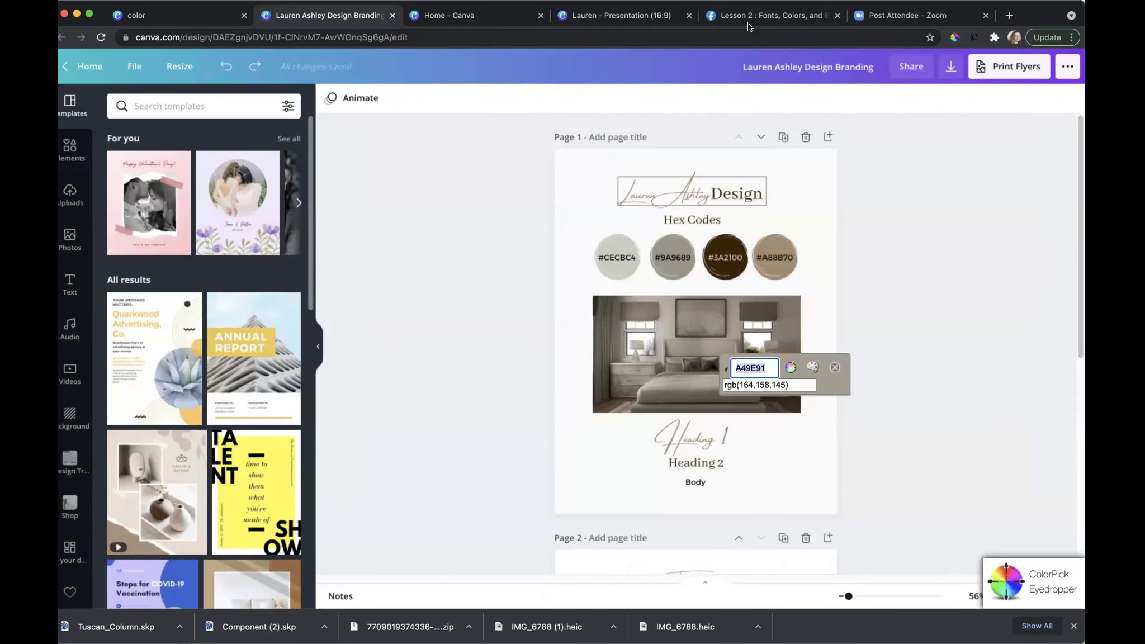
{"action": "left_click", "coordinate": [615, 16]}
{"action": "left_click", "coordinate": [205, 291]}
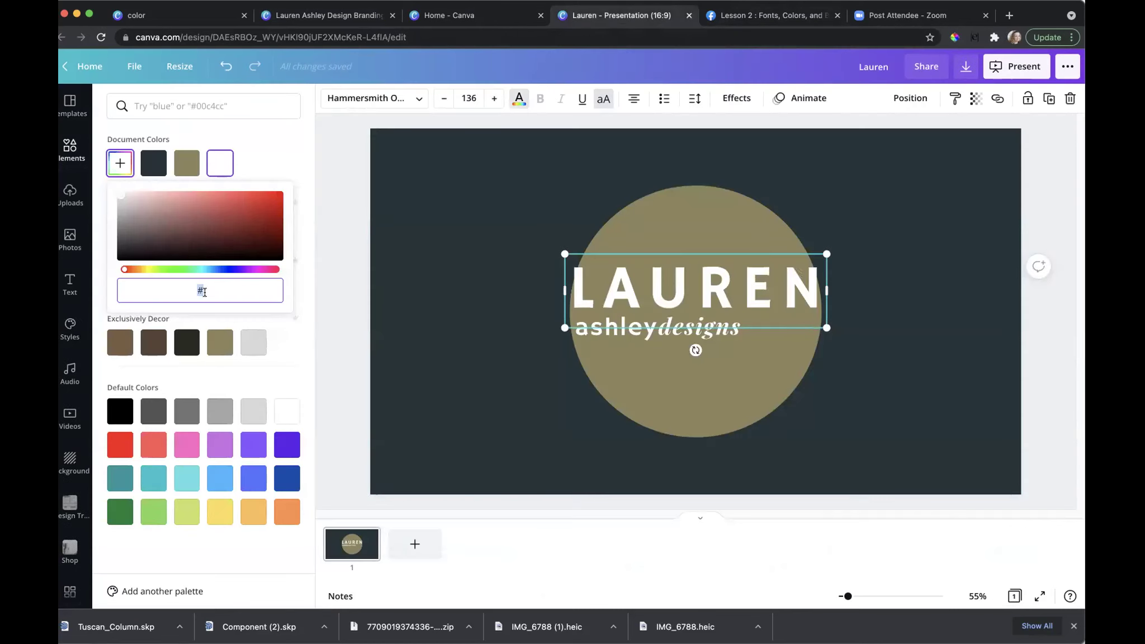
{"action": "key", "text": "super+v"}
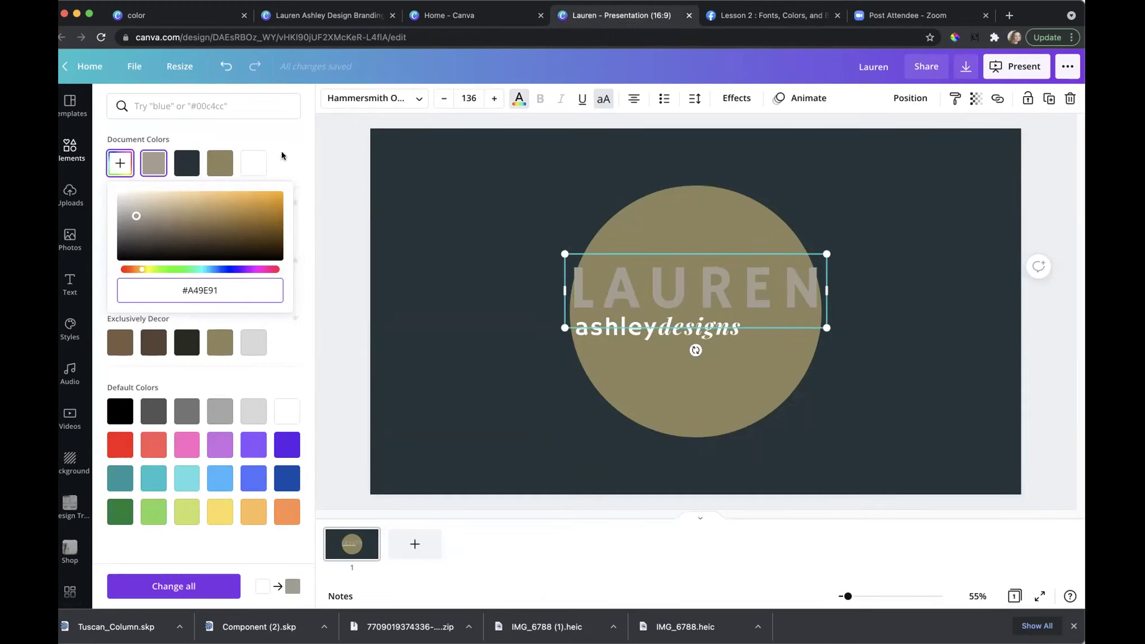
{"action": "key", "text": "super+z"}
{"action": "key", "text": "Escape"}
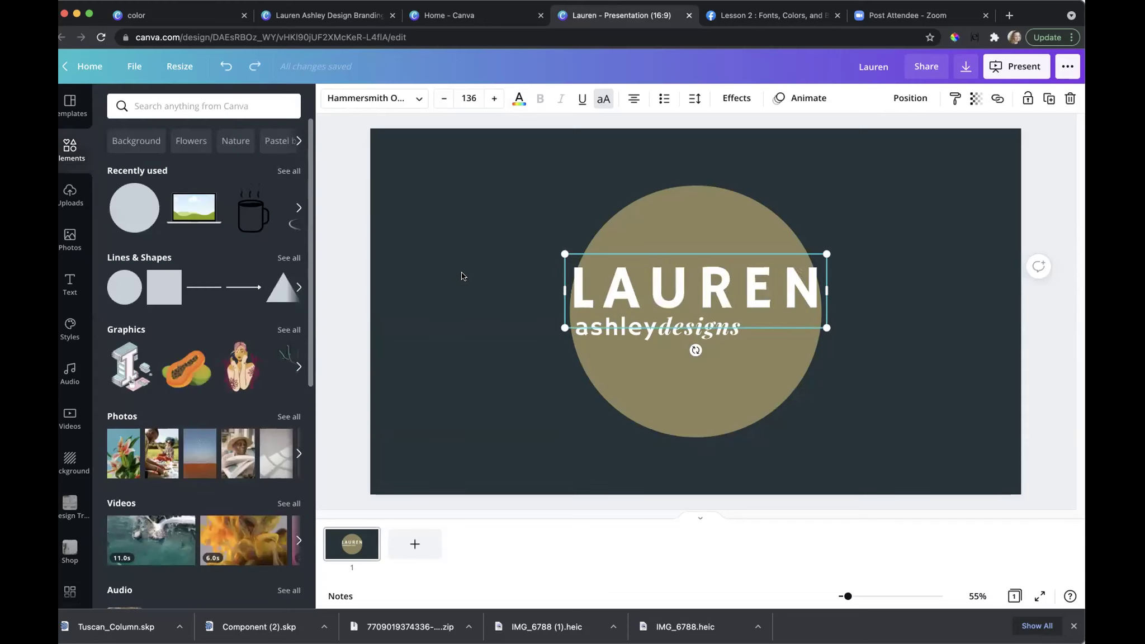
{"action": "left_click", "coordinate": [517, 101]}
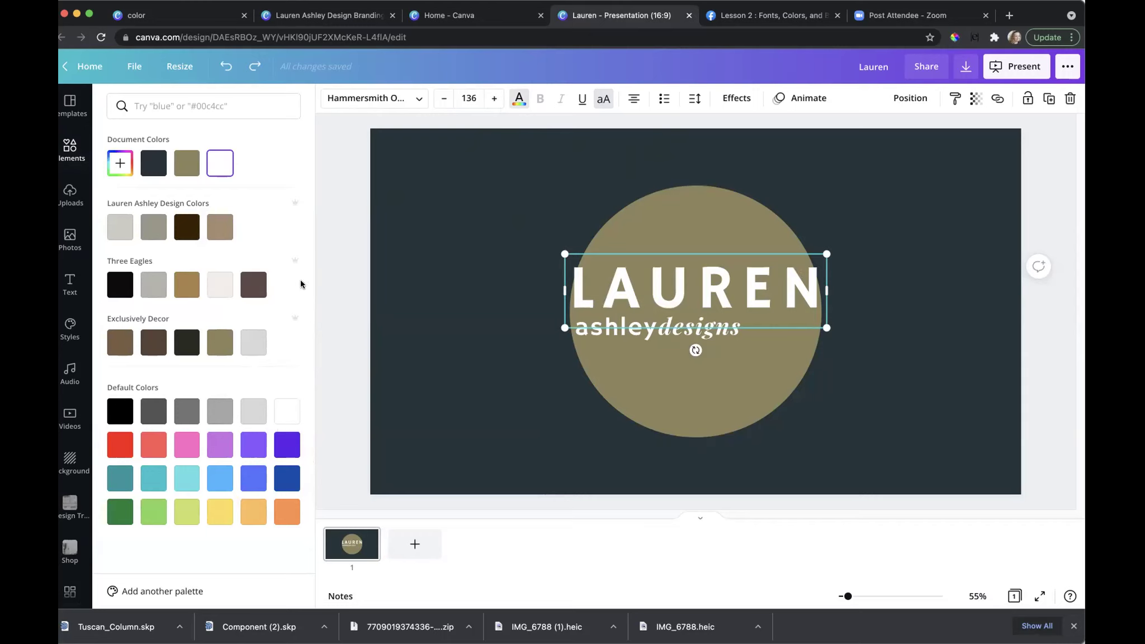
{"action": "left_click", "coordinate": [434, 257]}
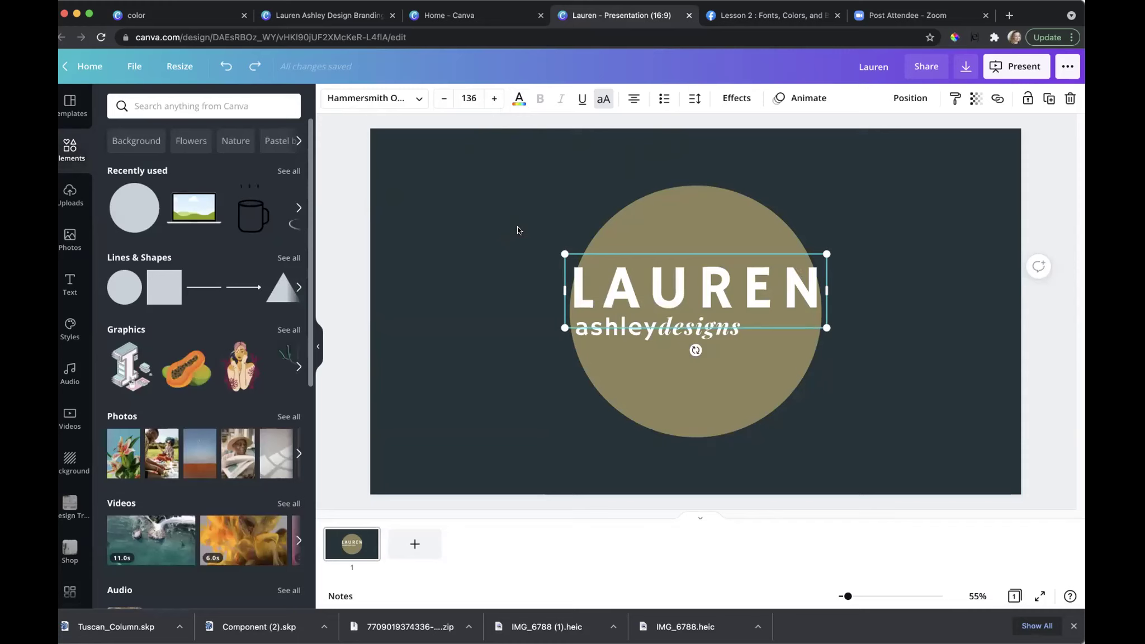
{"action": "left_click", "coordinate": [561, 220]}
Step: Try left alignment on the large first name, return it to centred, and view its letter and line spacing settings
{"action": "left_click", "coordinate": [688, 292]}
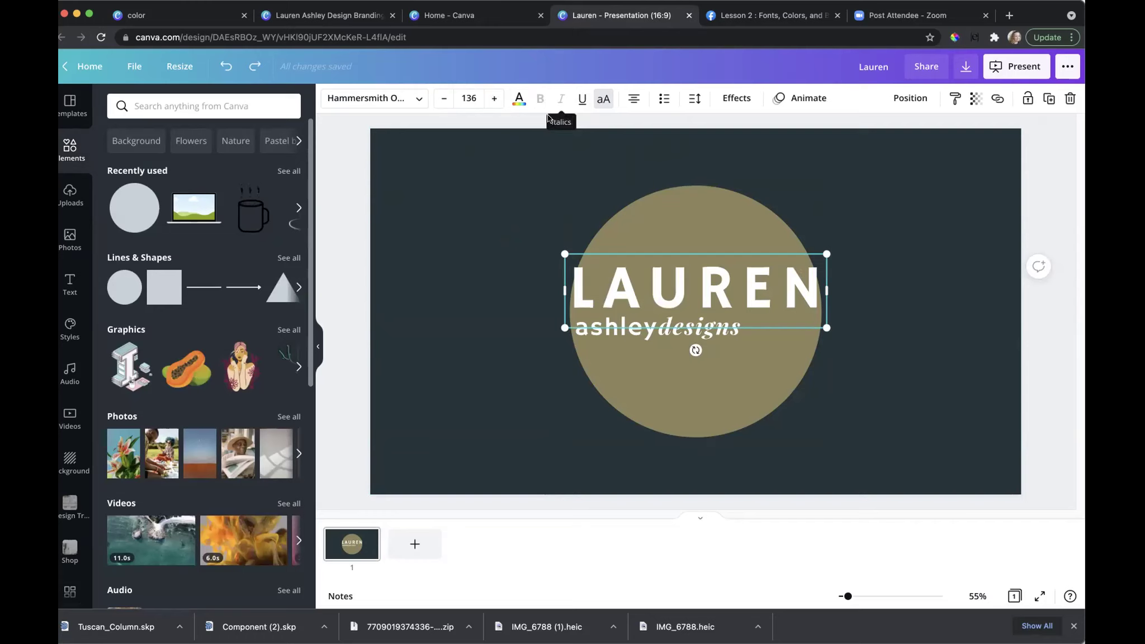
{"action": "left_click", "coordinate": [631, 102]}
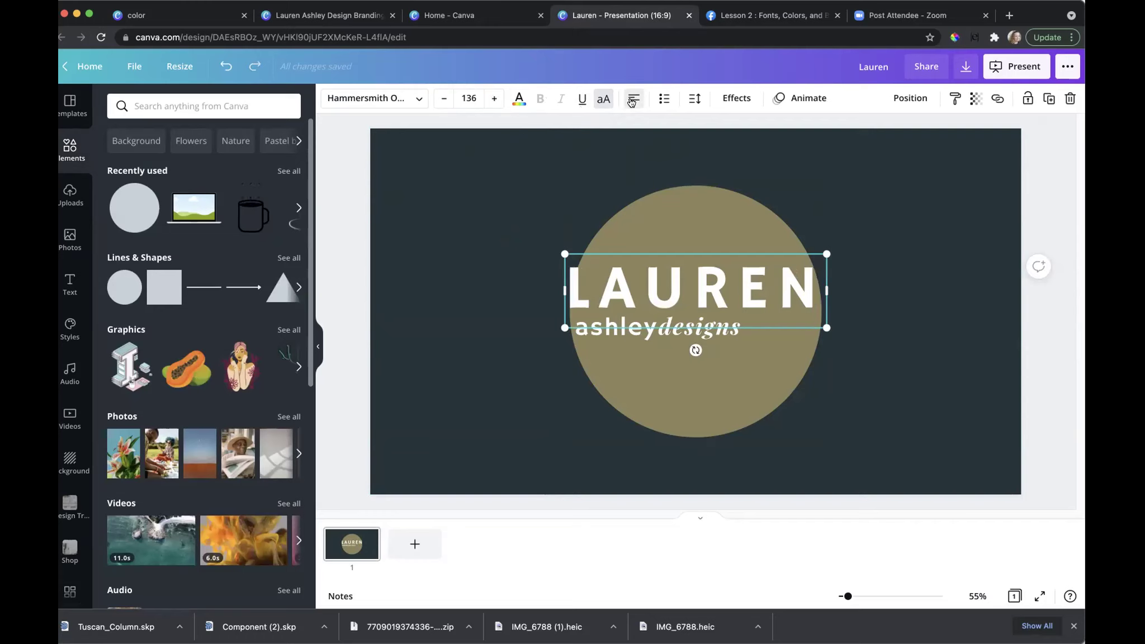
{"action": "left_click", "coordinate": [631, 101]}
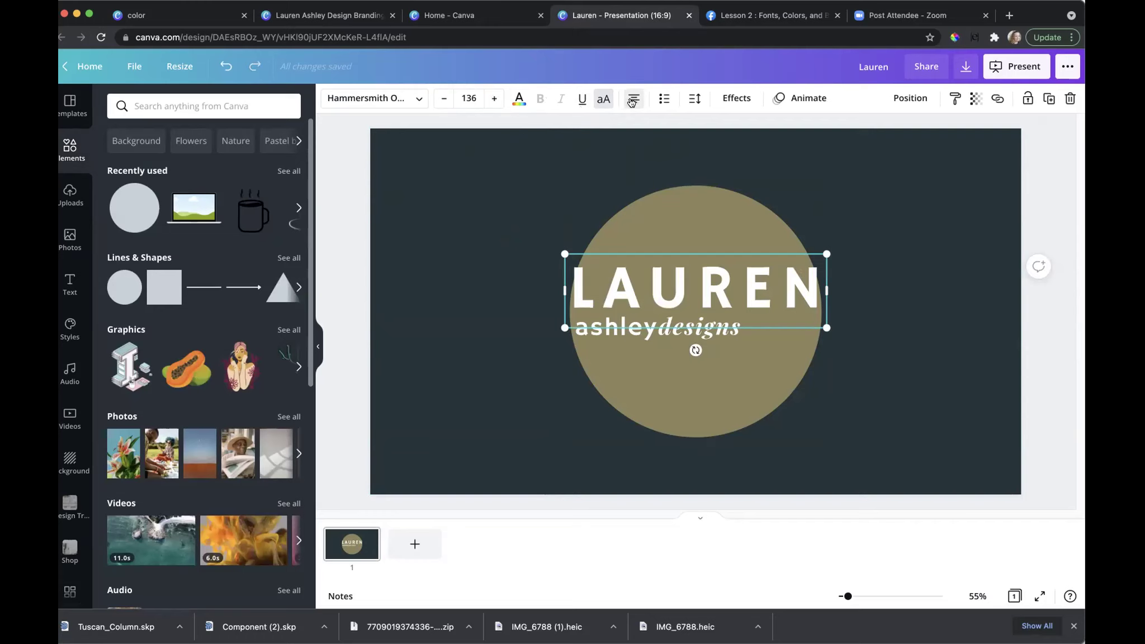
{"action": "left_click", "coordinate": [694, 101]}
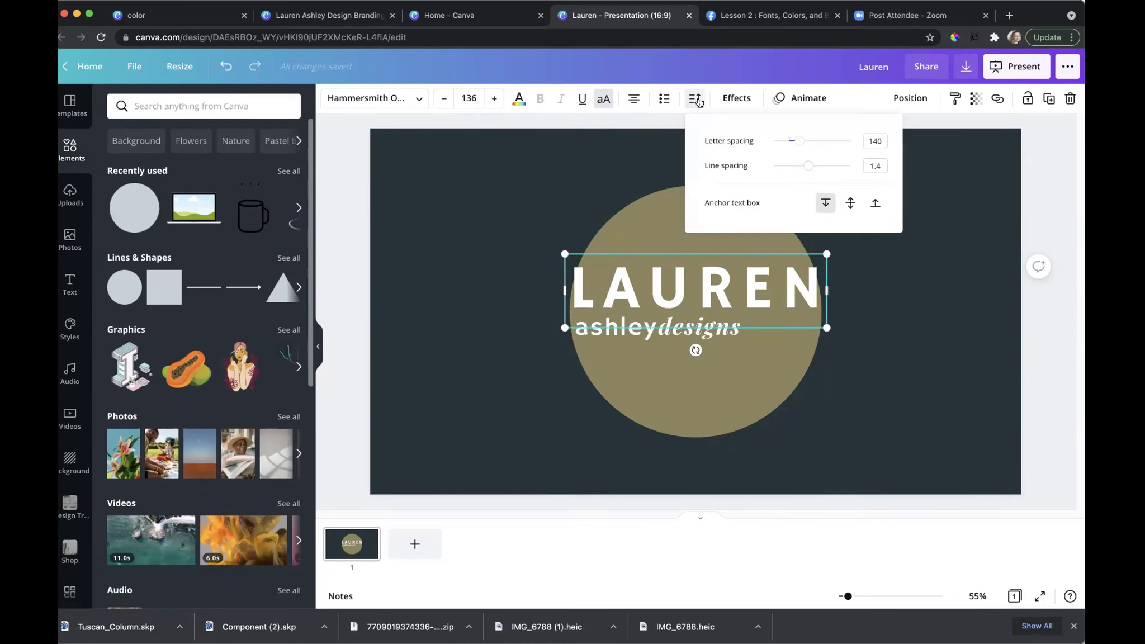
Step: Apply the Curve shape effect to the large first name
{"action": "left_click", "coordinate": [736, 99]}
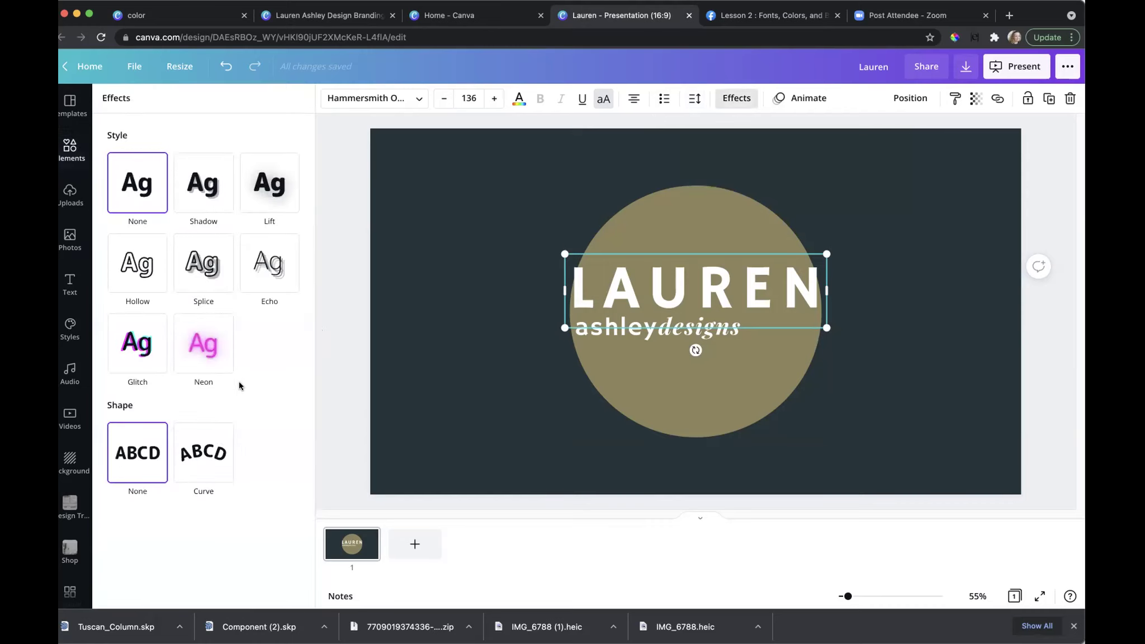
{"action": "left_click", "coordinate": [221, 444]}
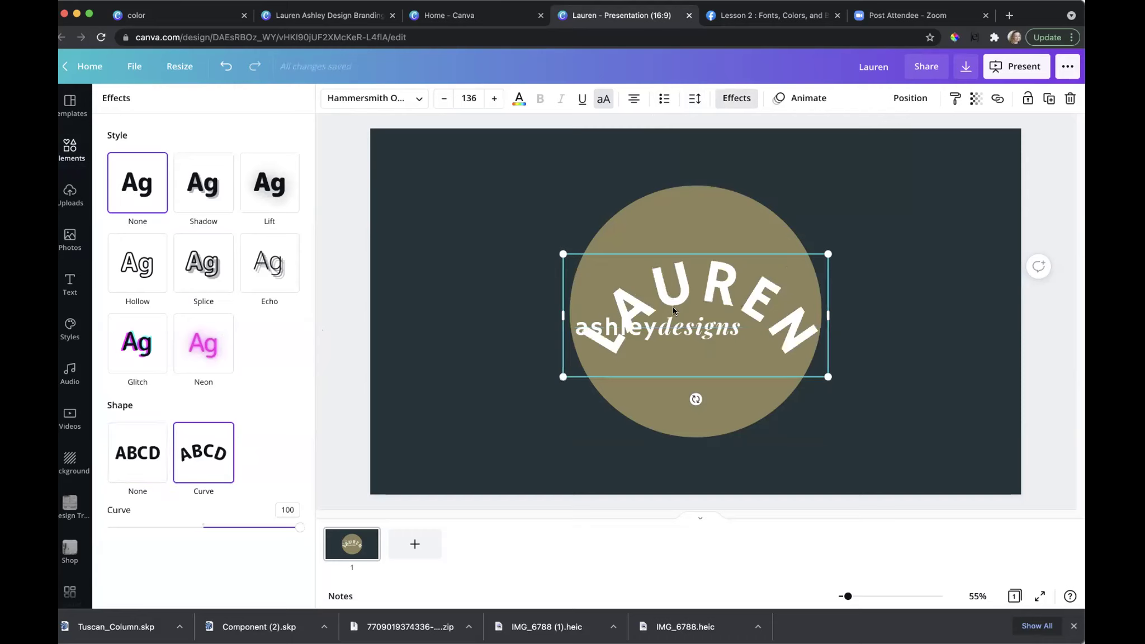
Step: Place the curved first name along the circle's upper edge, and duplicate it as an upside-down copy along the lower edge
{"action": "left_click_drag", "start_coordinate": [687, 285], "coordinate": [683, 203]}
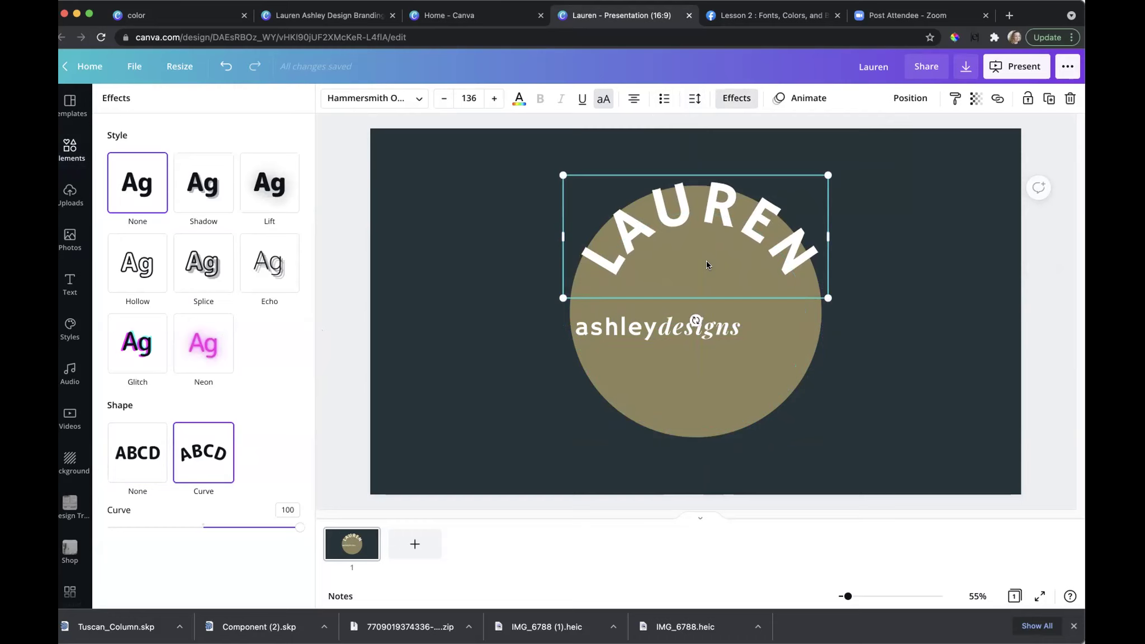
{"action": "key", "text": "super+d"}
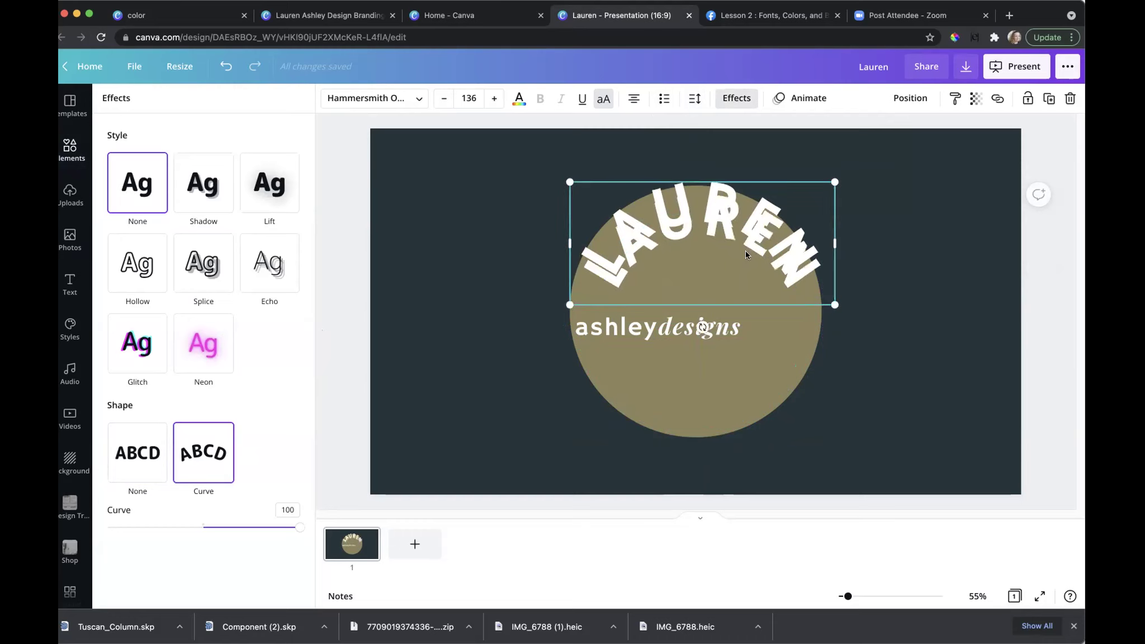
{"action": "left_click_drag", "start_coordinate": [671, 224], "coordinate": [673, 220]}
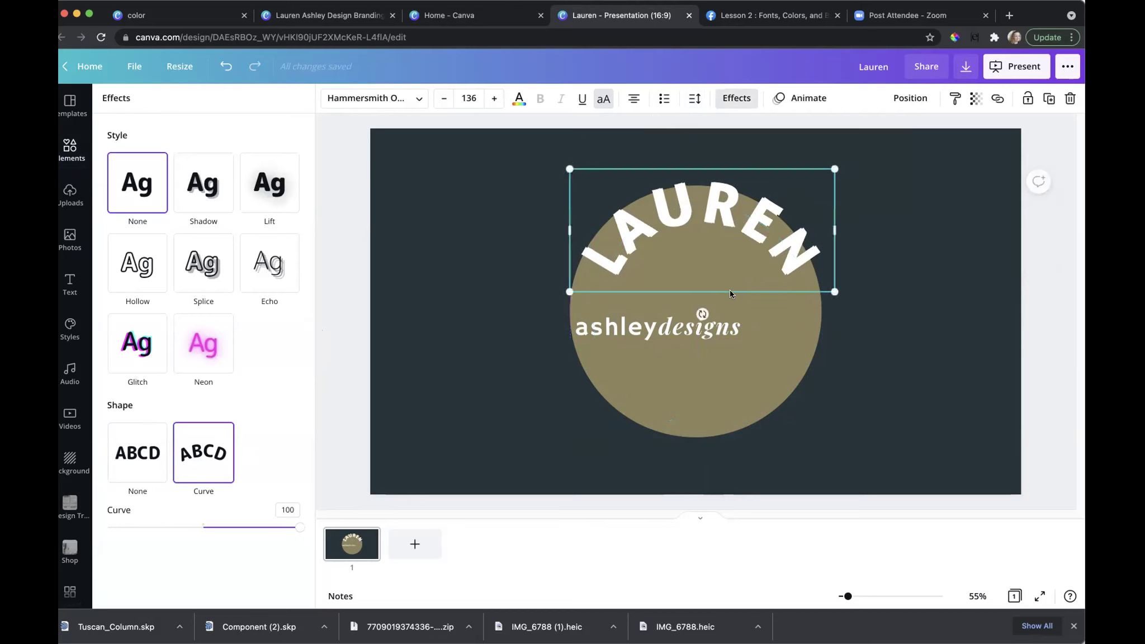
{"action": "left_click_drag", "start_coordinate": [673, 307], "coordinate": [699, 170]}
{"action": "left_click_drag", "start_coordinate": [709, 245], "coordinate": [710, 409]}
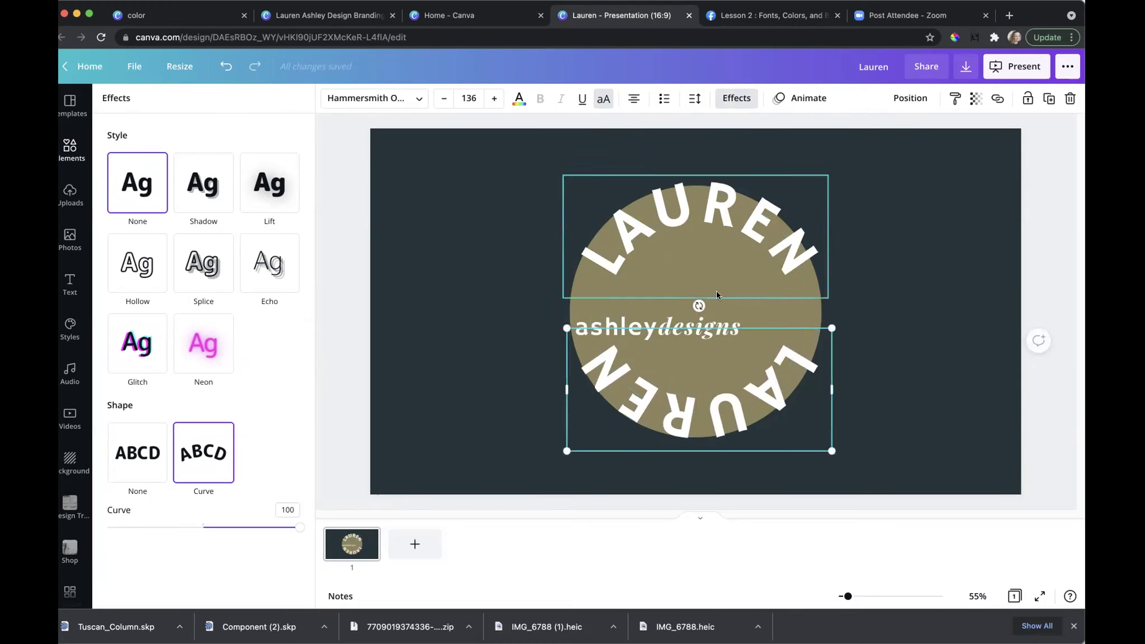
{"action": "left_click", "coordinate": [682, 365]}
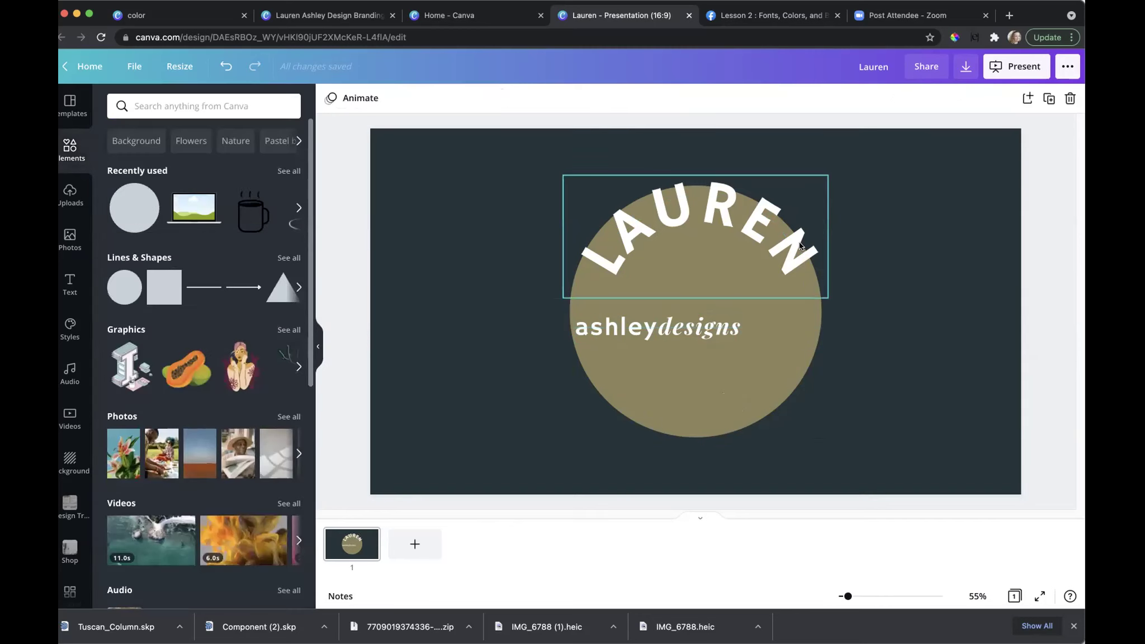
Step: Undo the duplication, repositioning and Curve effect on the large first name
{"action": "key", "text": "super+z"}
{"action": "key", "text": "super+z"}
{"action": "key", "text": "super+z"}
{"action": "key", "text": "super+z"}
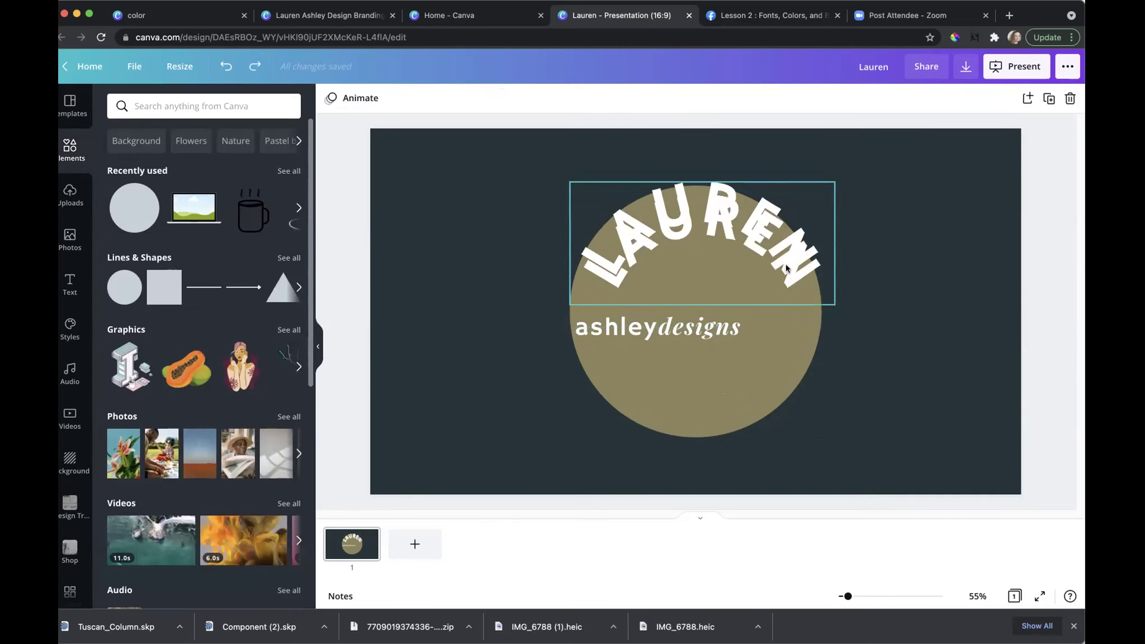
{"action": "key", "text": "super+z"}
{"action": "left_click", "coordinate": [511, 289]}
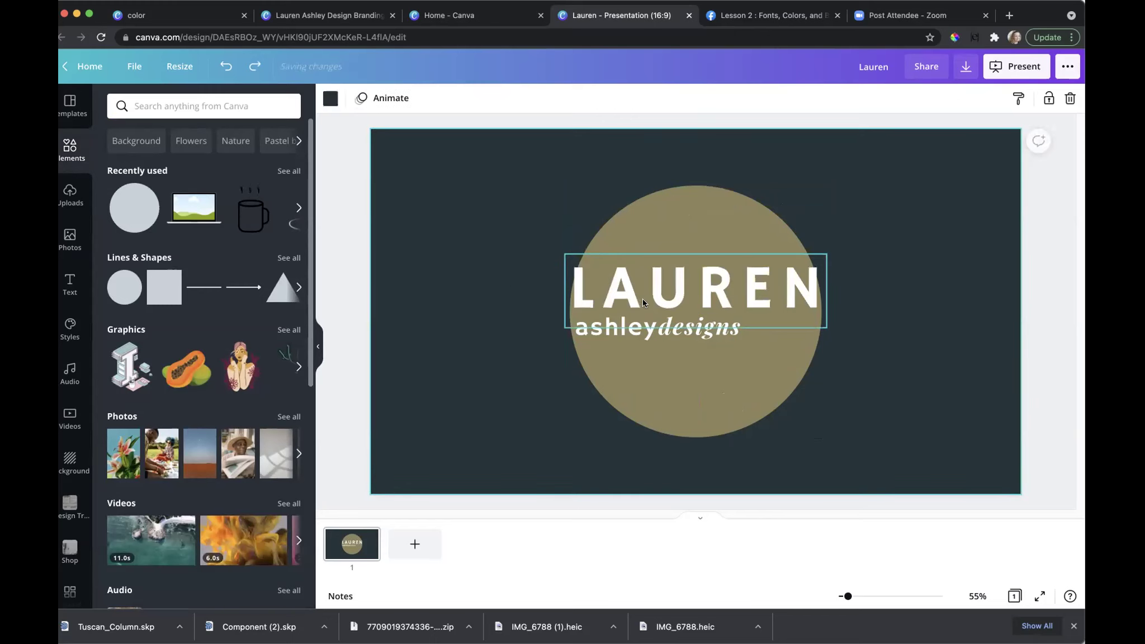
Step: Try the Shadow and Lift effects on the large first name, and colour the Shadow with the document's dark slate
{"action": "left_click", "coordinate": [651, 252]}
{"action": "left_click", "coordinate": [736, 98]}
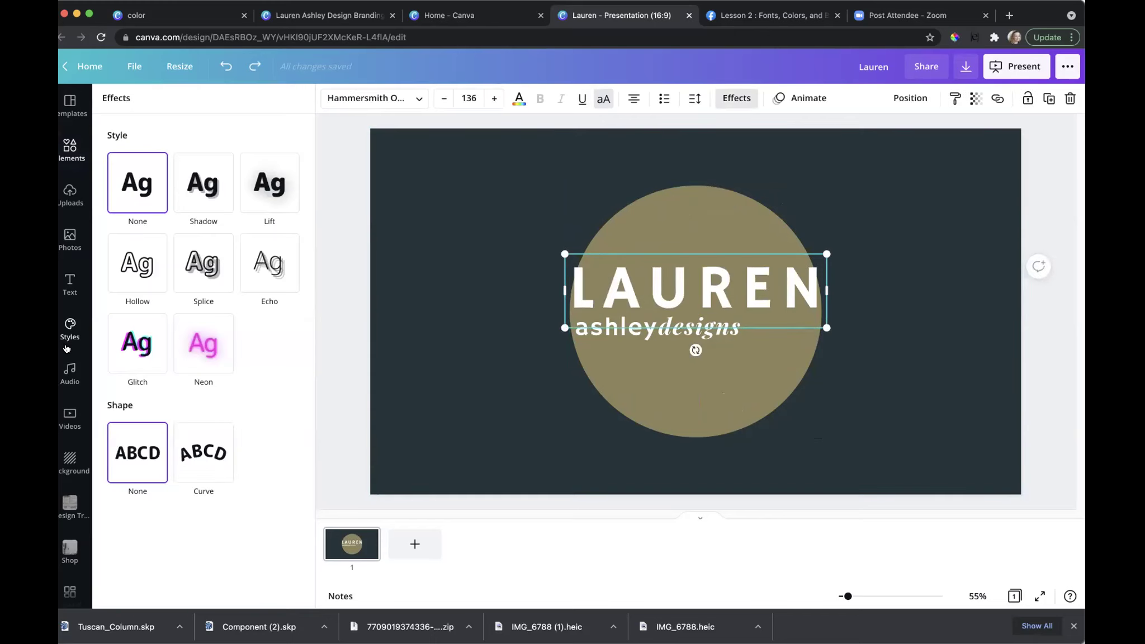
{"action": "left_click", "coordinate": [182, 269]}
{"action": "left_click", "coordinate": [223, 193]}
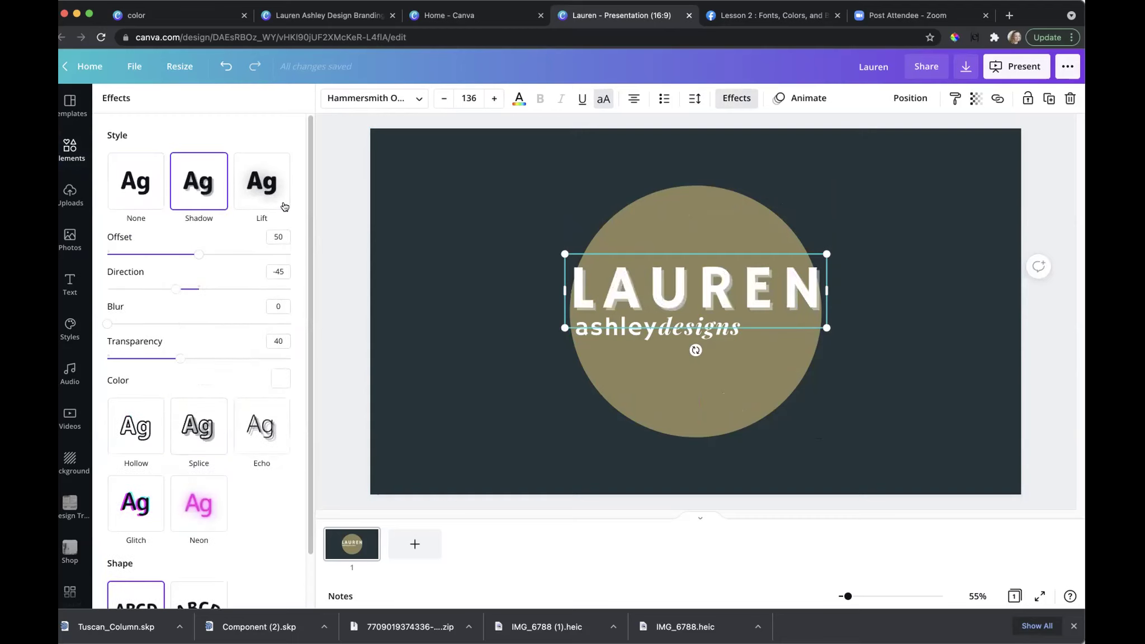
{"action": "left_click", "coordinate": [284, 207]}
{"action": "left_click", "coordinate": [218, 192]}
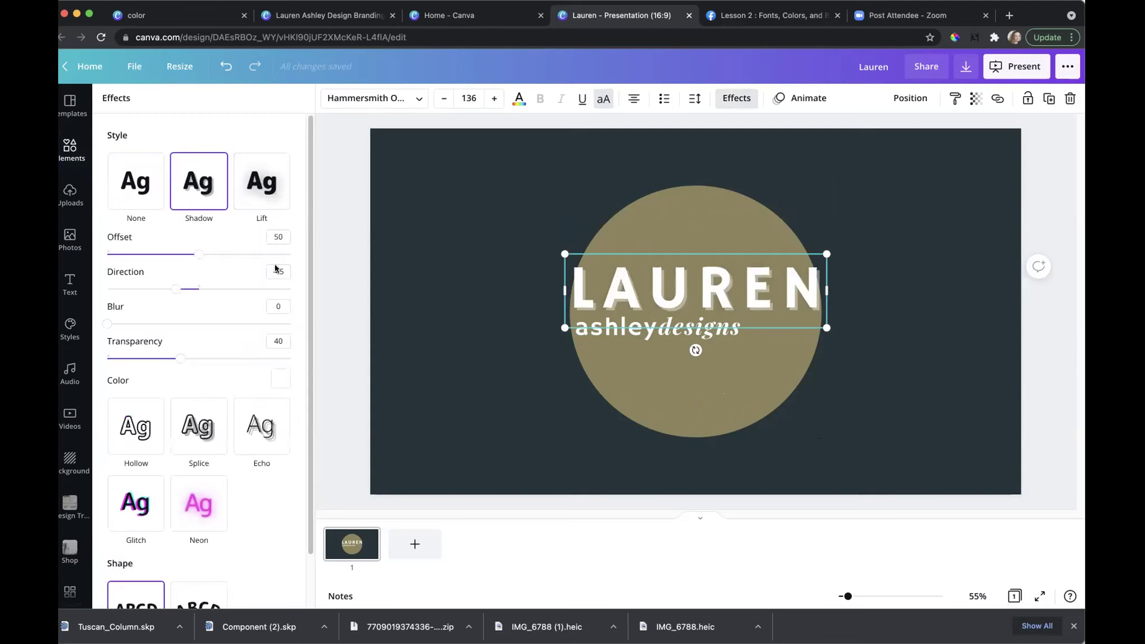
{"action": "left_click", "coordinate": [279, 378]}
{"action": "left_click", "coordinate": [177, 430]}
{"action": "left_click", "coordinate": [152, 431]}
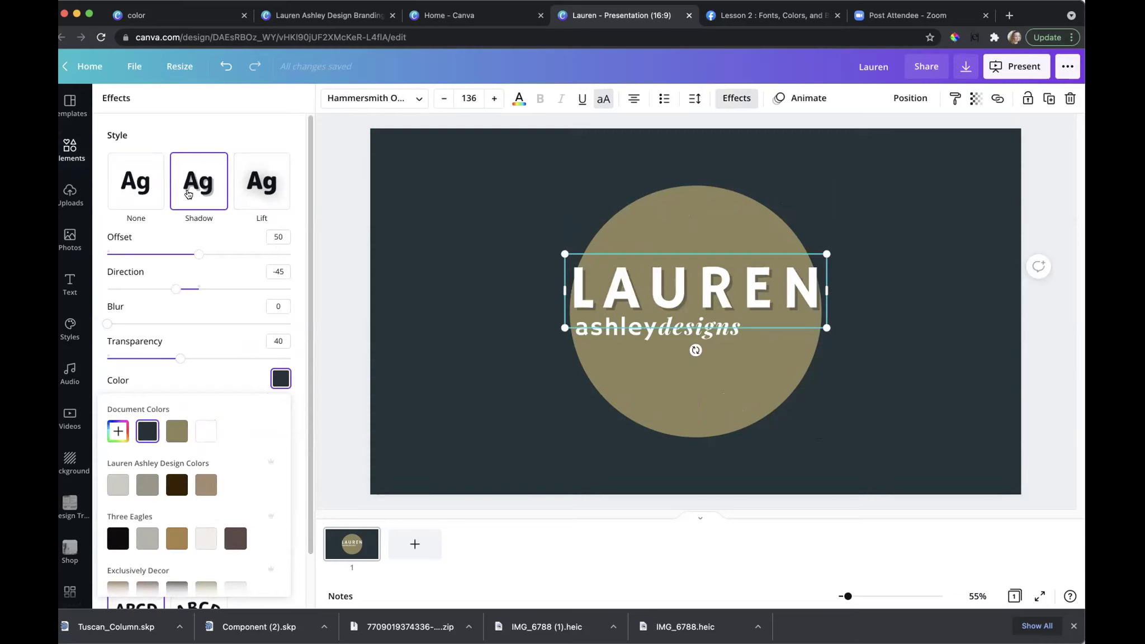
{"action": "left_click", "coordinate": [211, 230]}
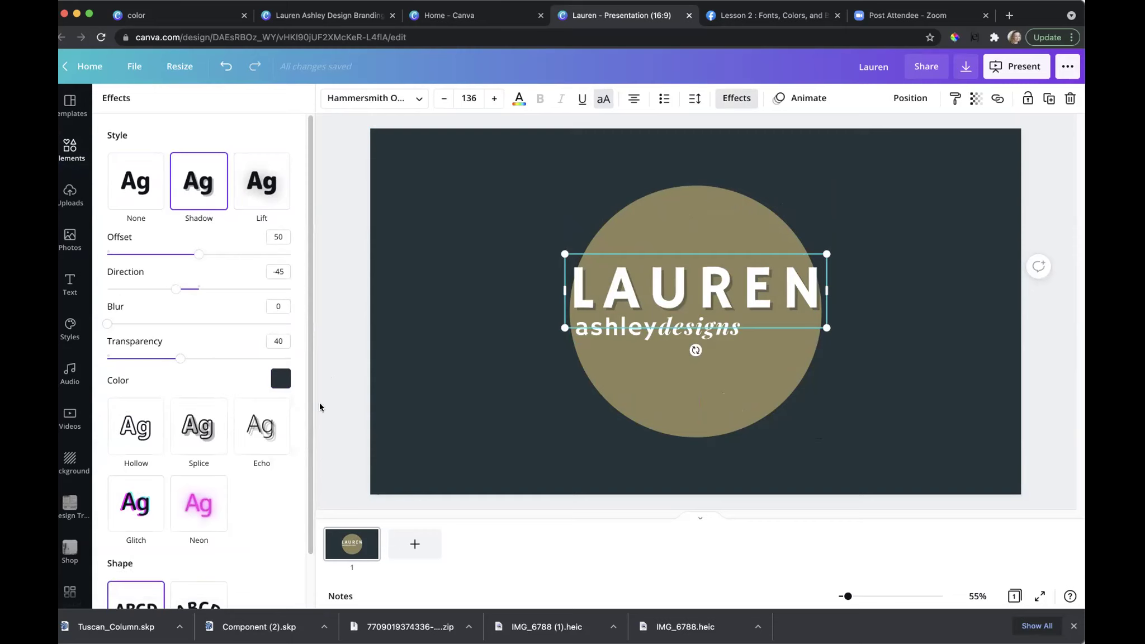
Step: Apply the Echo effect to the large first name and set its colour to the document's dark slate
{"action": "left_click", "coordinate": [272, 423]}
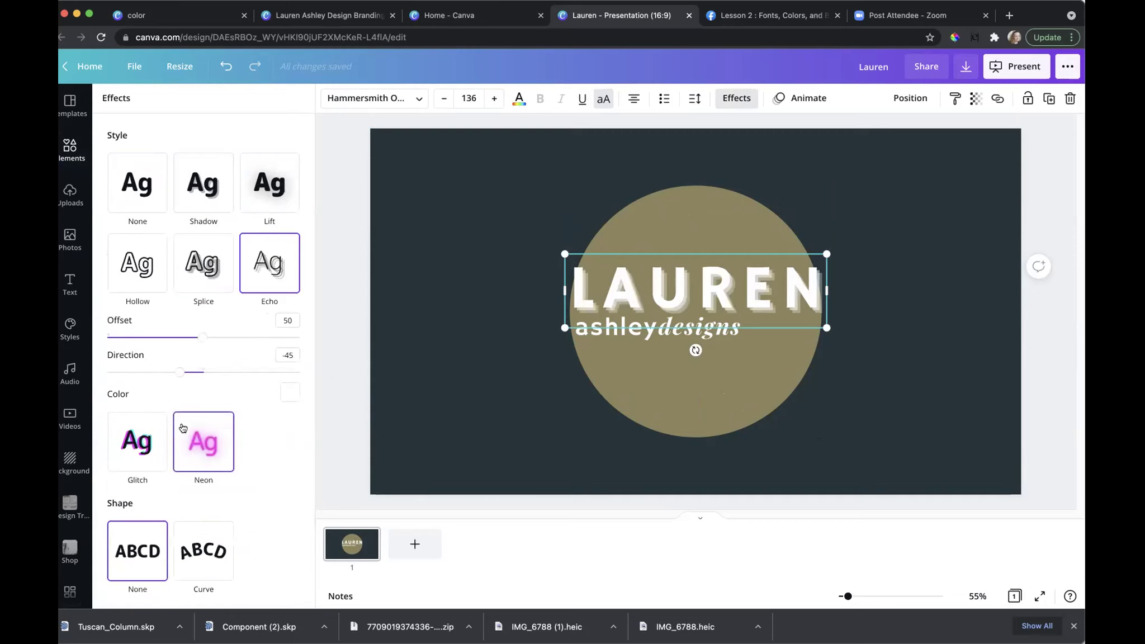
{"action": "left_click", "coordinate": [289, 392]}
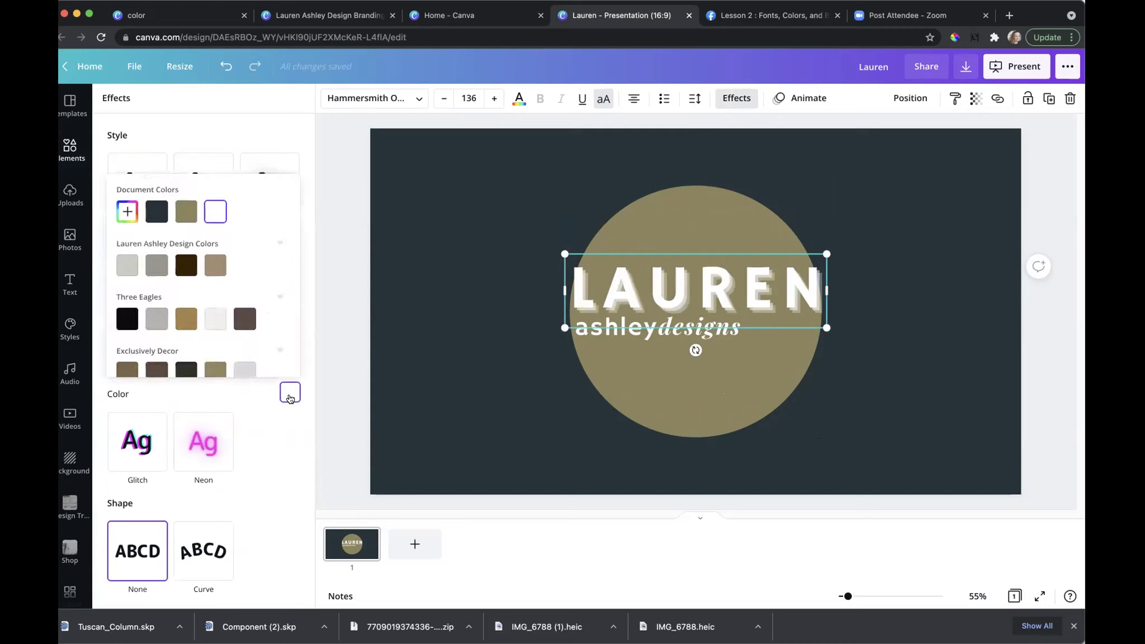
{"action": "left_click", "coordinate": [157, 213]}
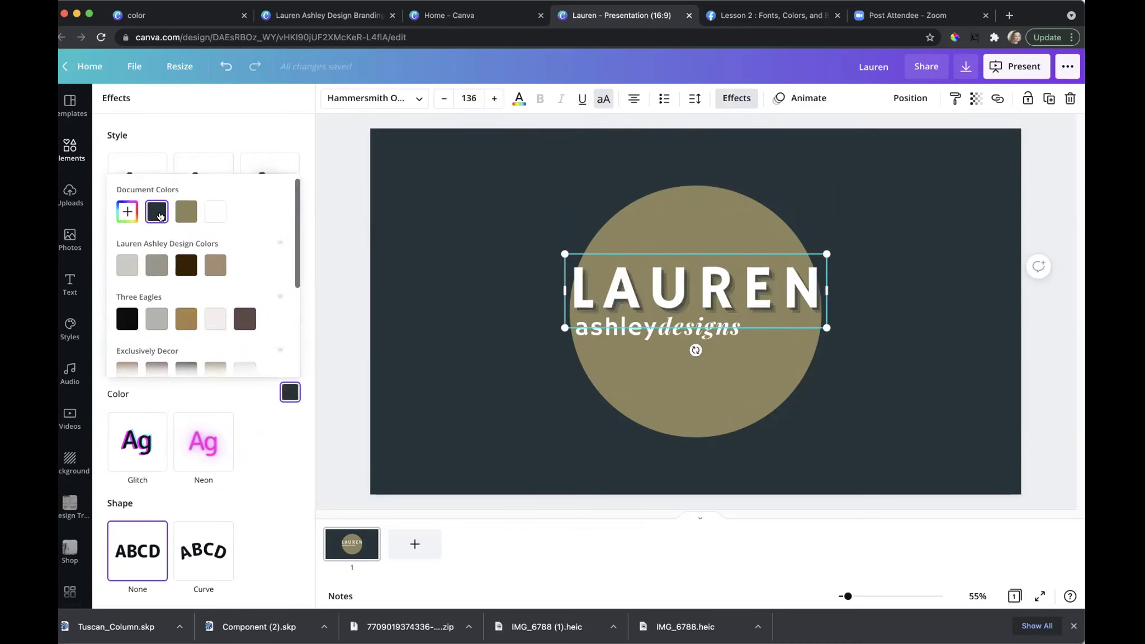
{"action": "left_click", "coordinate": [272, 410]}
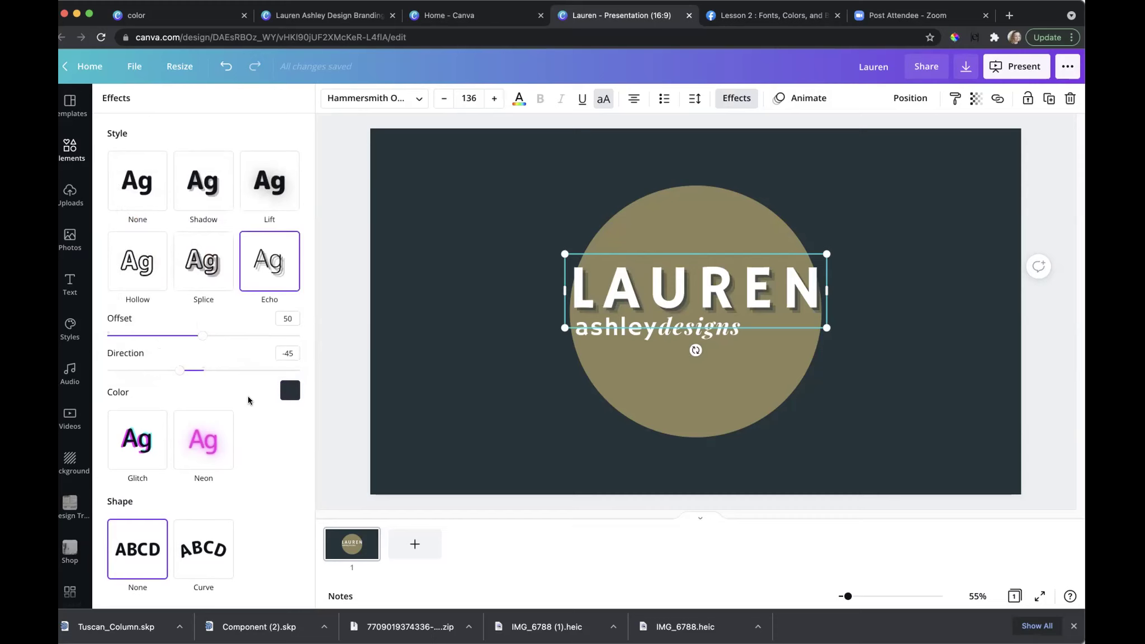
{"action": "left_click", "coordinate": [445, 411]}
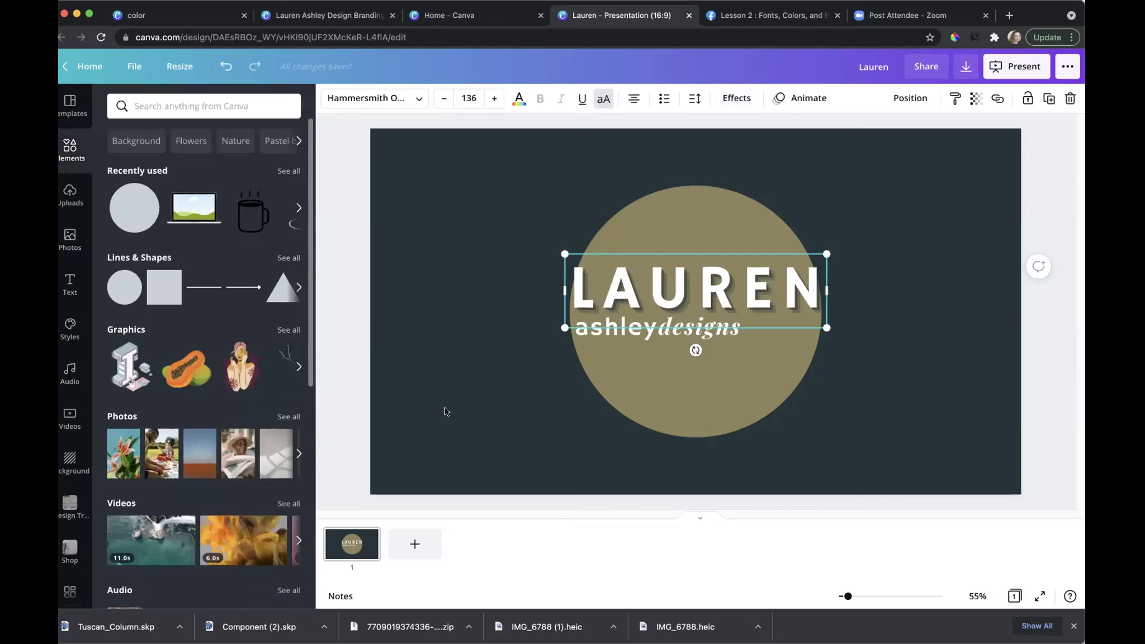
Step: Preview several text animations on the large first name and apply Baseline
{"action": "left_click", "coordinate": [600, 289]}
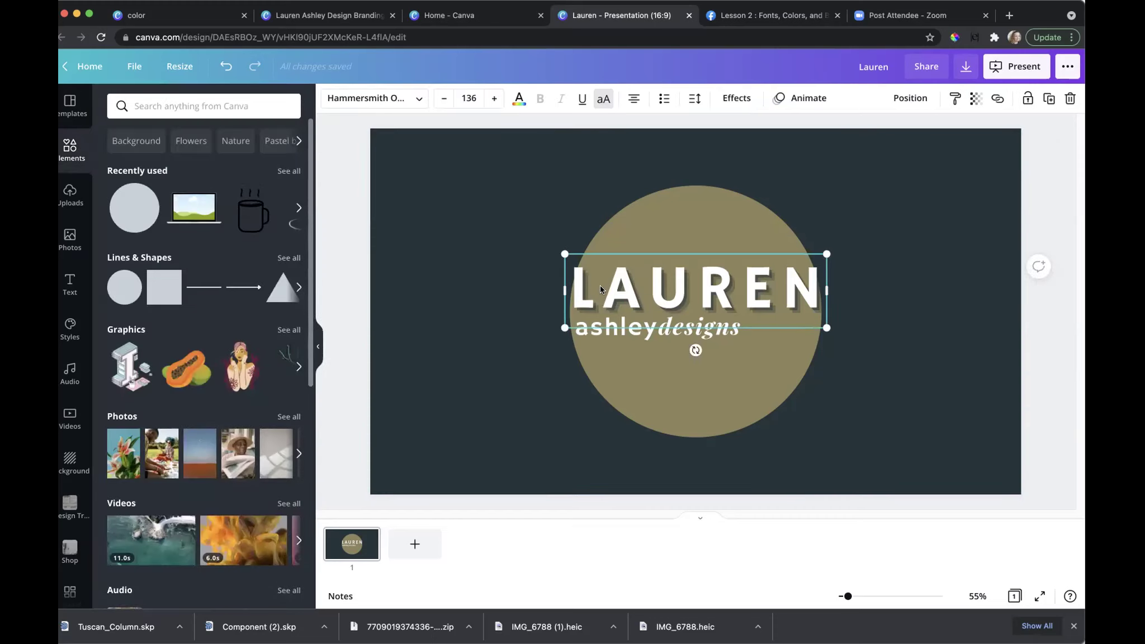
{"action": "left_click", "coordinate": [788, 99]}
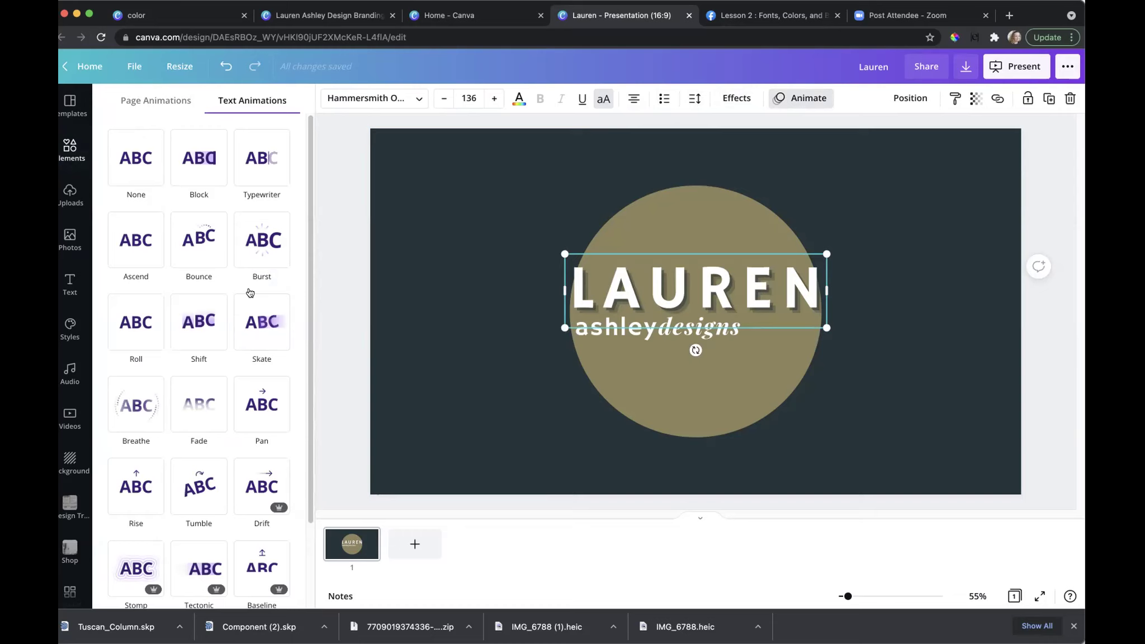
{"action": "left_click", "coordinate": [242, 168]}
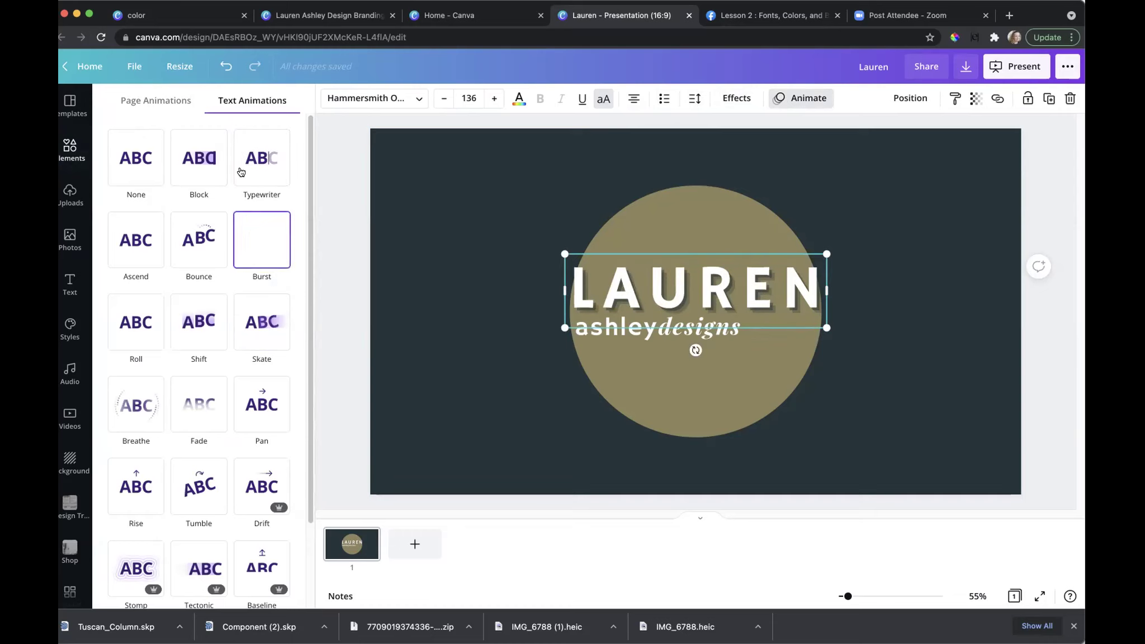
{"action": "left_click", "coordinate": [256, 242]}
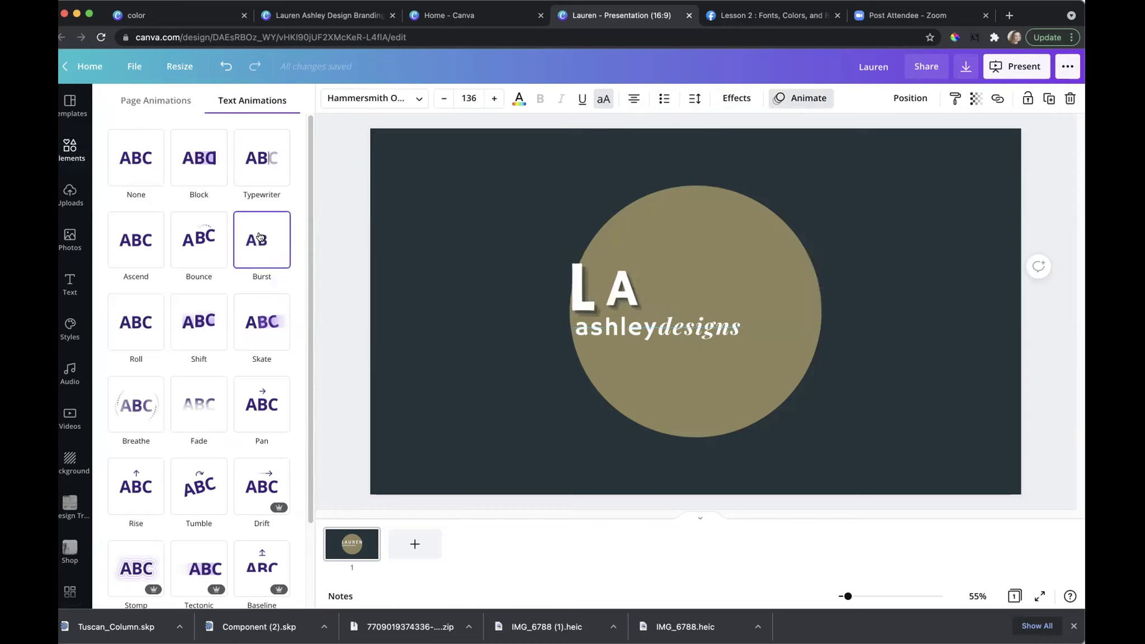
{"action": "left_click", "coordinate": [218, 249]}
{"action": "left_click", "coordinate": [203, 338]}
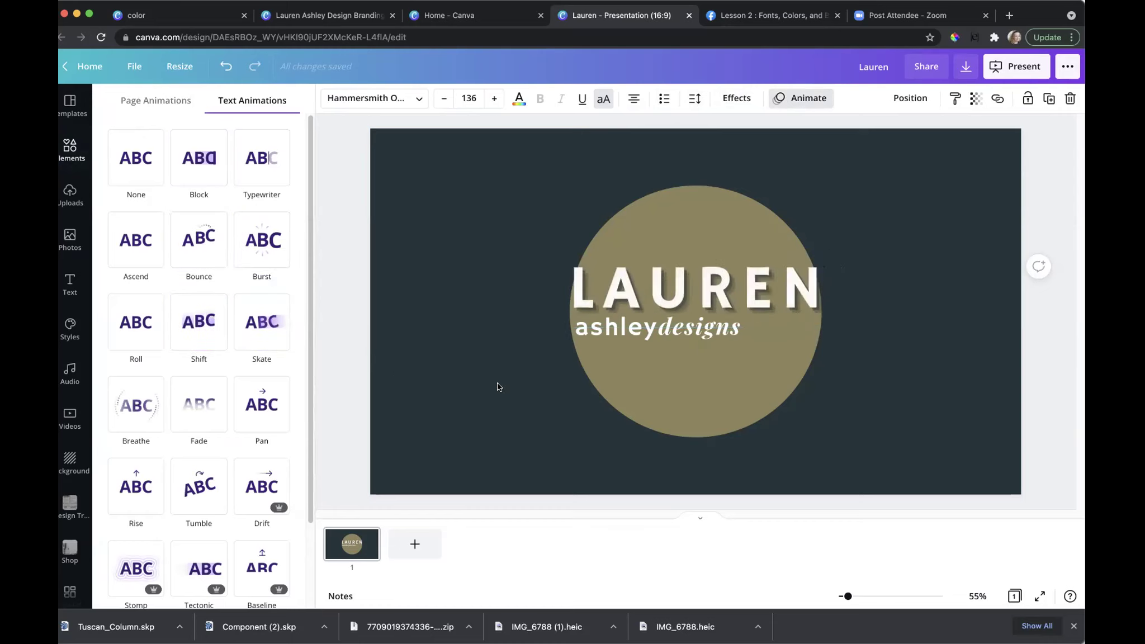
{"action": "left_click", "coordinate": [251, 481]}
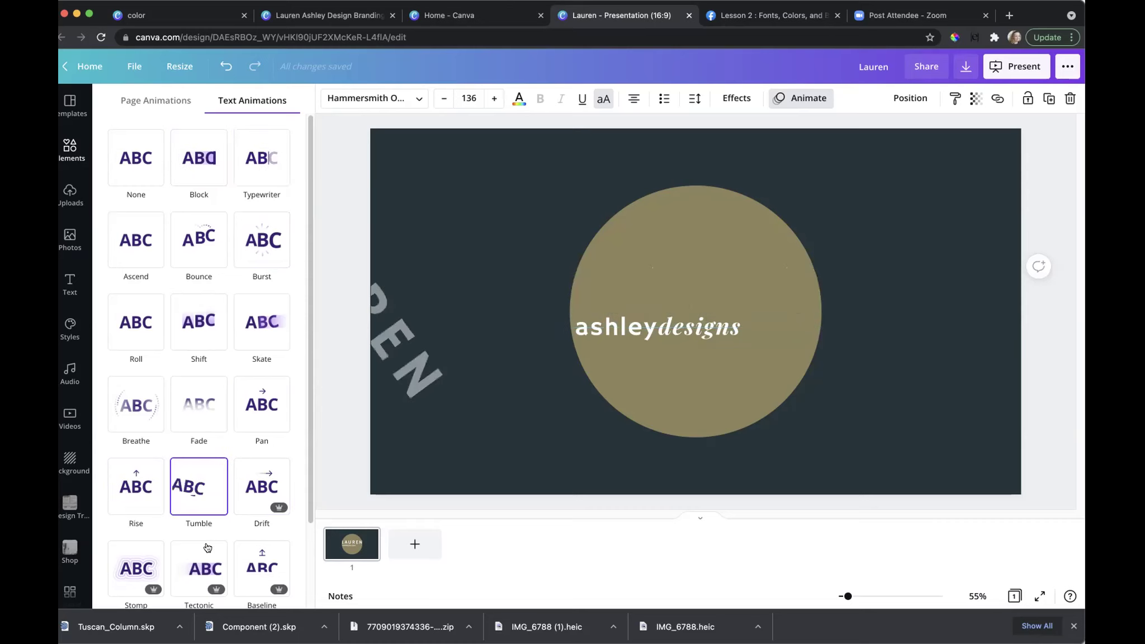
{"action": "scroll", "coordinate": [198, 492], "scroll_direction": "down", "scroll_amount": 2}
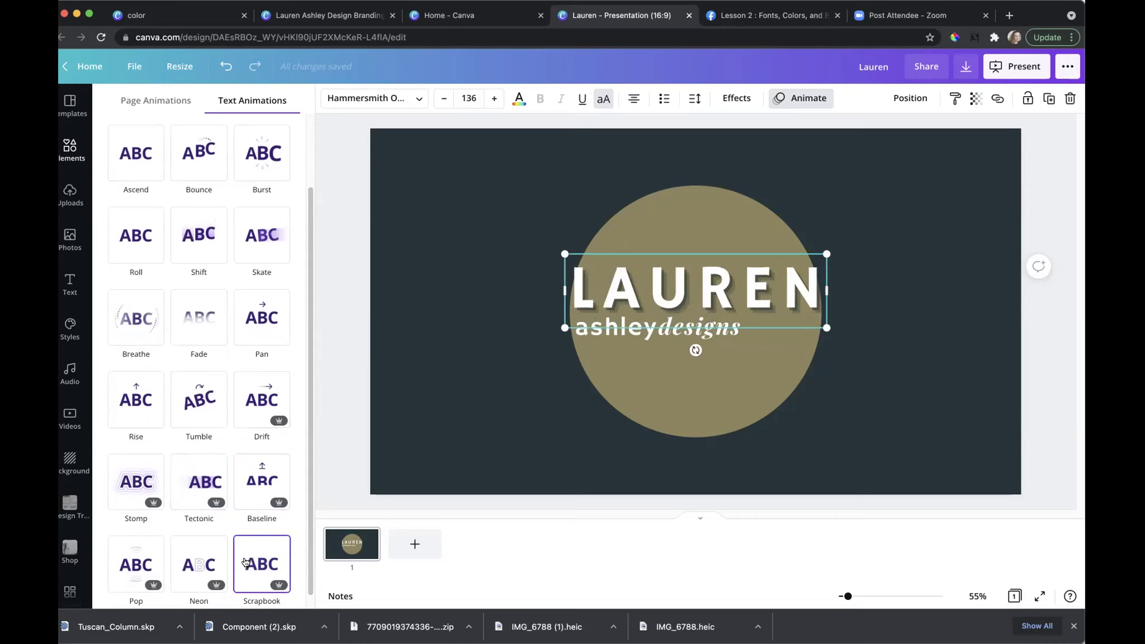
{"action": "left_click", "coordinate": [238, 489]}
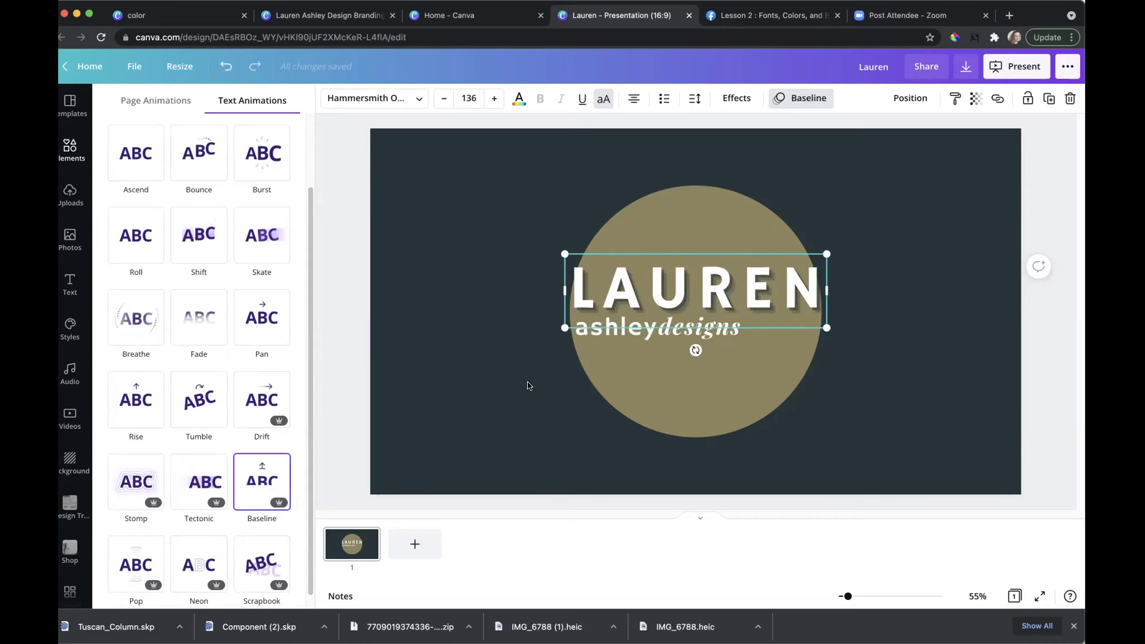
Step: Apply the Burst text animation to the smaller sans-serif word beside "designs"
{"action": "left_click", "coordinate": [598, 327]}
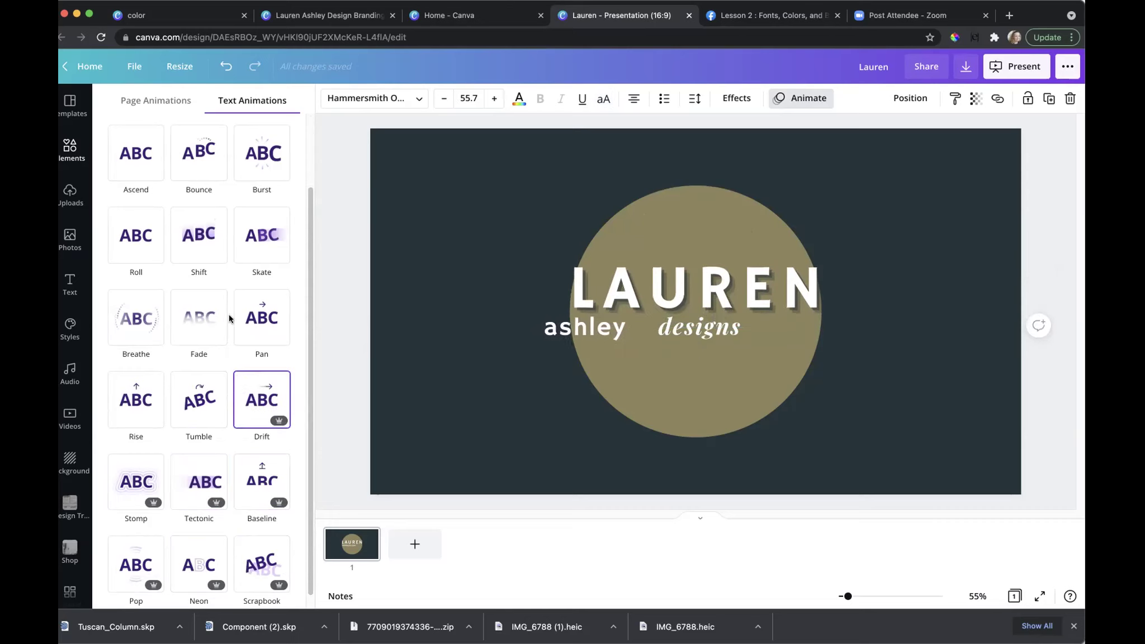
{"action": "scroll", "coordinate": [262, 190], "scroll_direction": "up", "scroll_amount": 1}
{"action": "scroll", "coordinate": [262, 190], "scroll_direction": "up", "scroll_amount": 2}
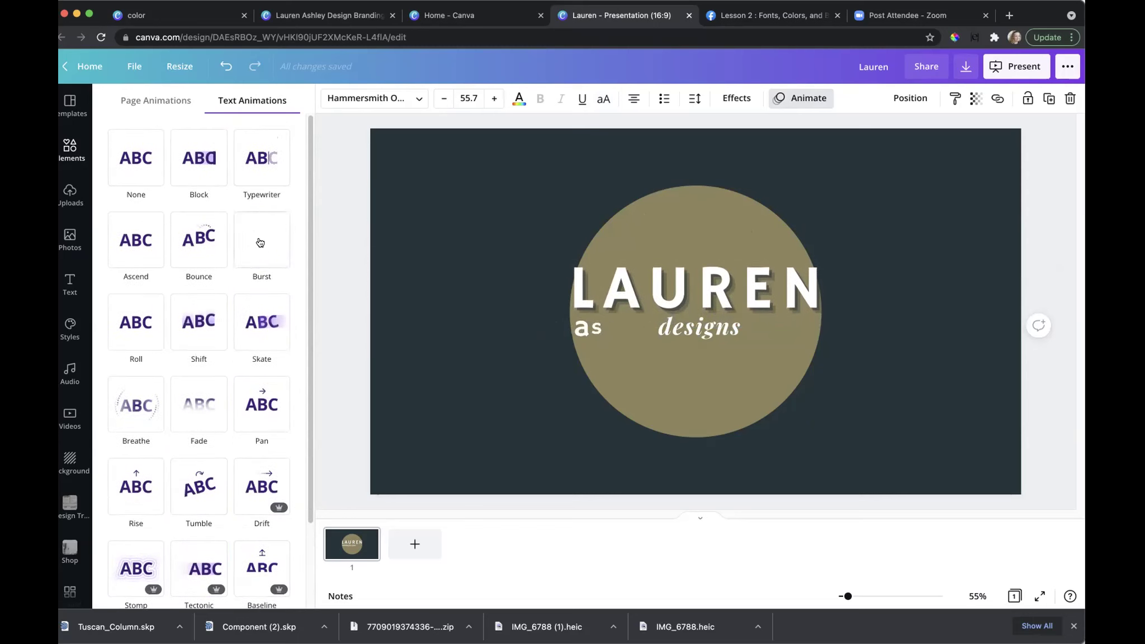
{"action": "left_click", "coordinate": [260, 243]}
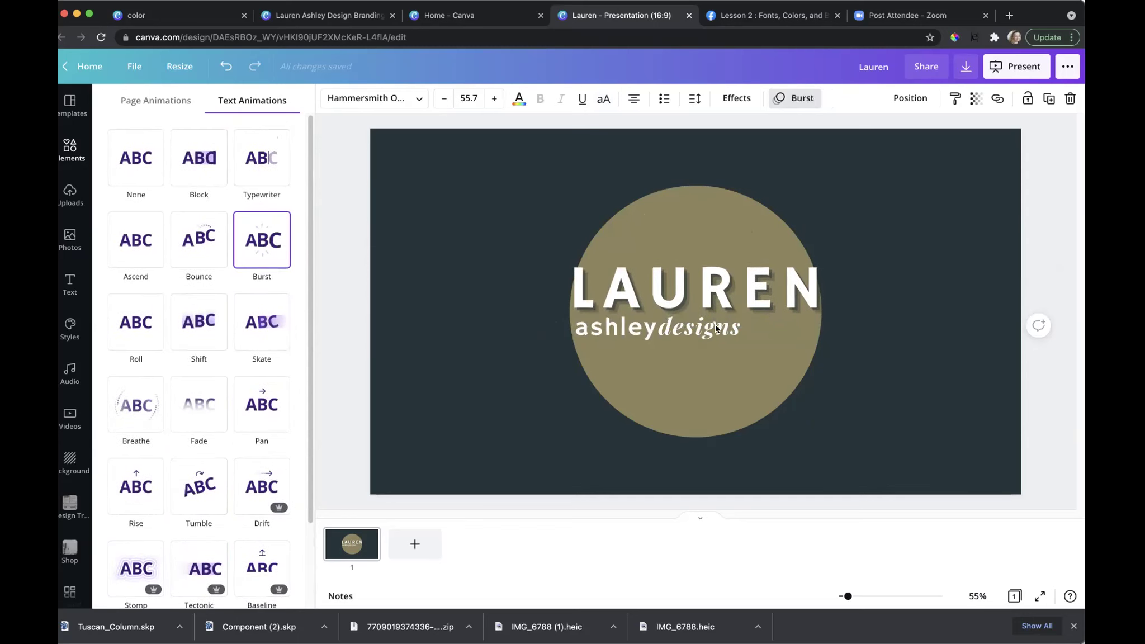
Step: Preview text animations on the italic word "designs" and apply Pop
{"action": "key", "text": "Tab"}
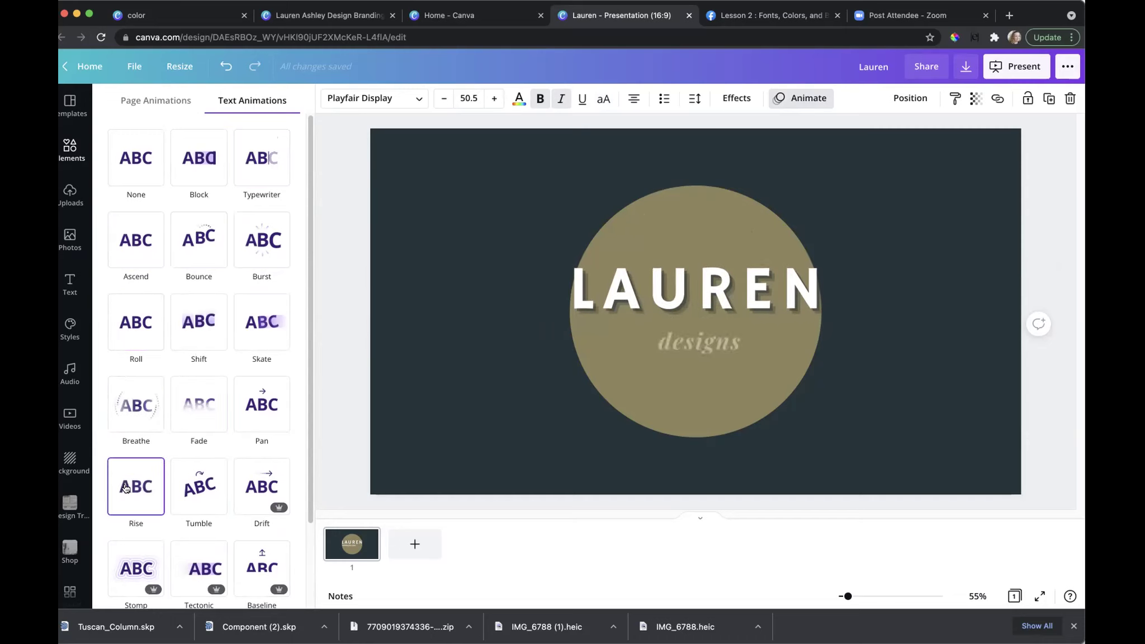
{"action": "left_click", "coordinate": [146, 492]}
{"action": "left_click", "coordinate": [205, 489]}
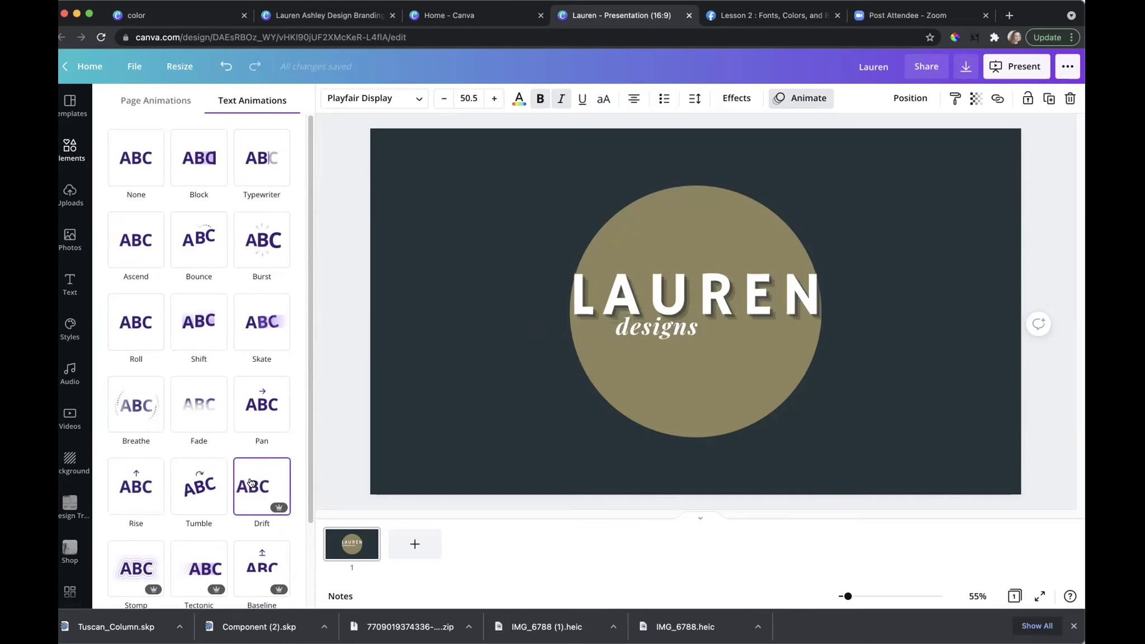
{"action": "scroll", "coordinate": [110, 548], "scroll_direction": "down", "scroll_amount": 3}
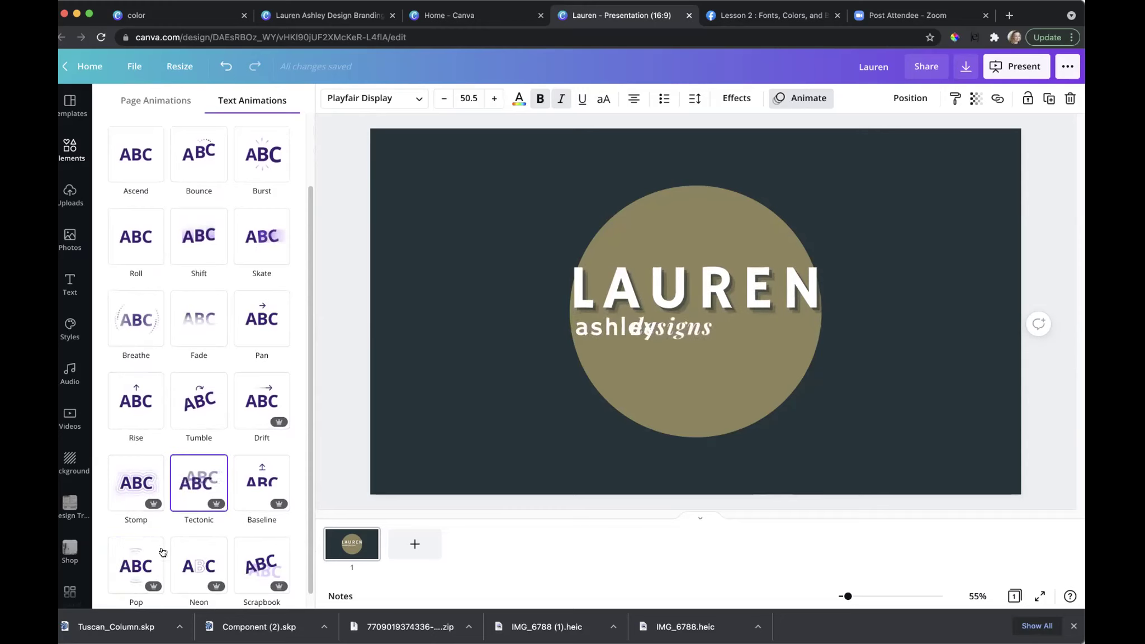
{"action": "left_click", "coordinate": [136, 565]}
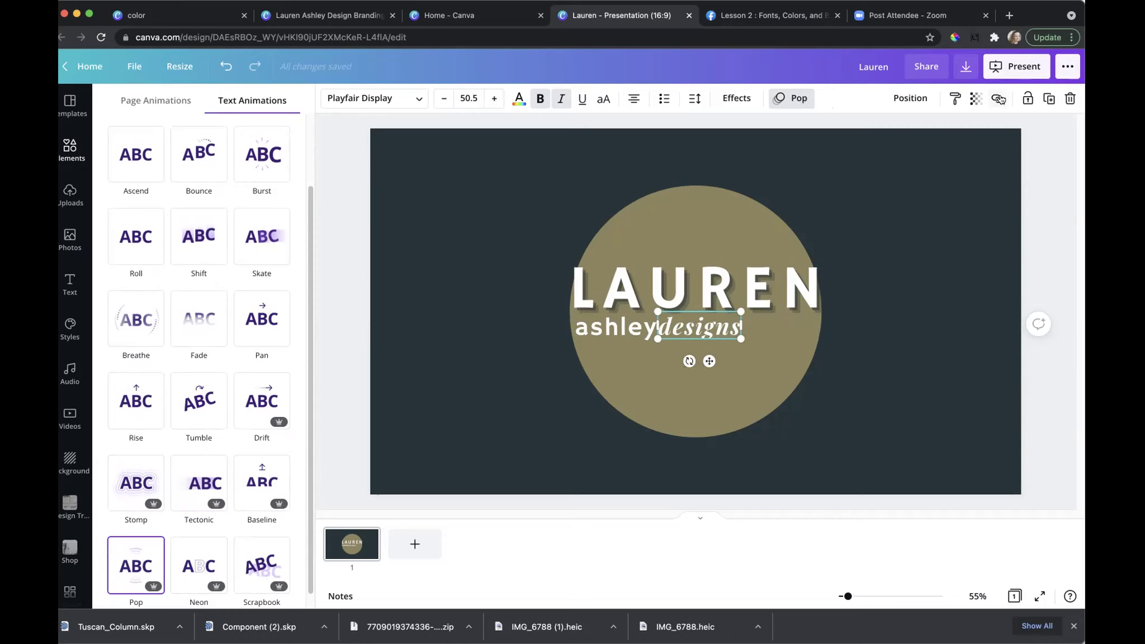
{"action": "left_click", "coordinate": [328, 236]}
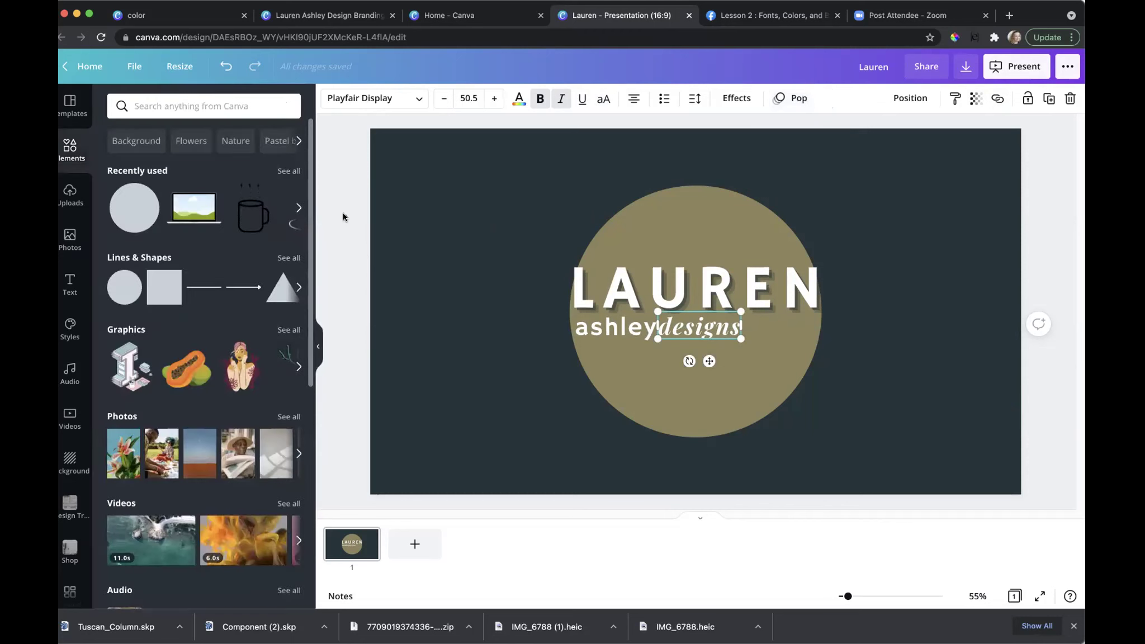
Step: Present the animated logo page in full screen
{"action": "left_click", "coordinate": [343, 213]}
{"action": "left_click", "coordinate": [1015, 65]}
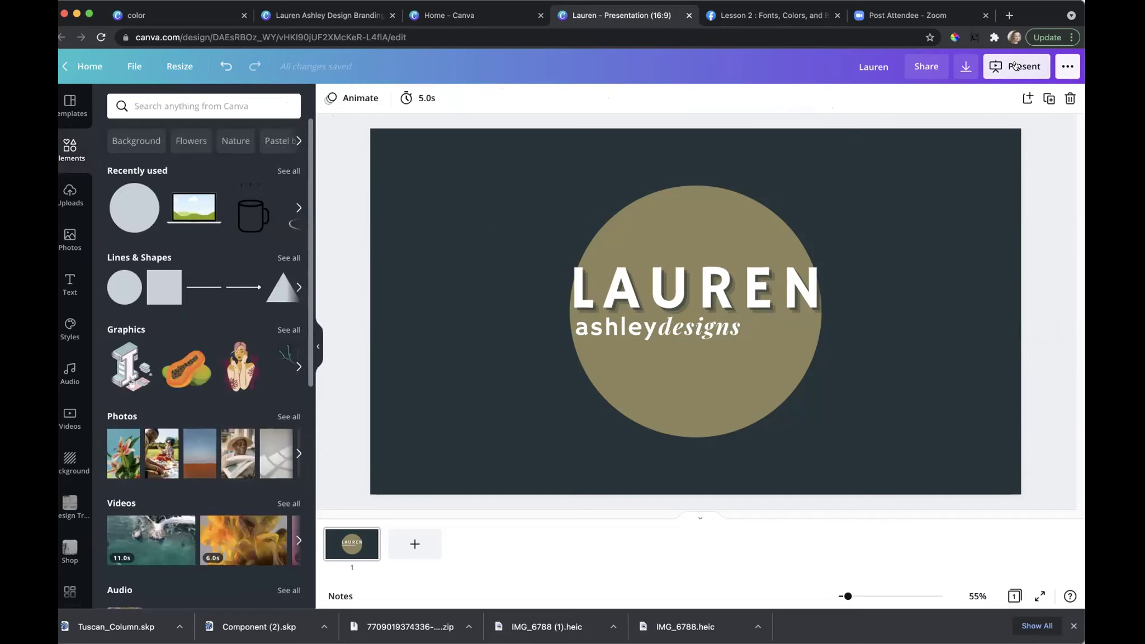
{"action": "left_click", "coordinate": [951, 187]}
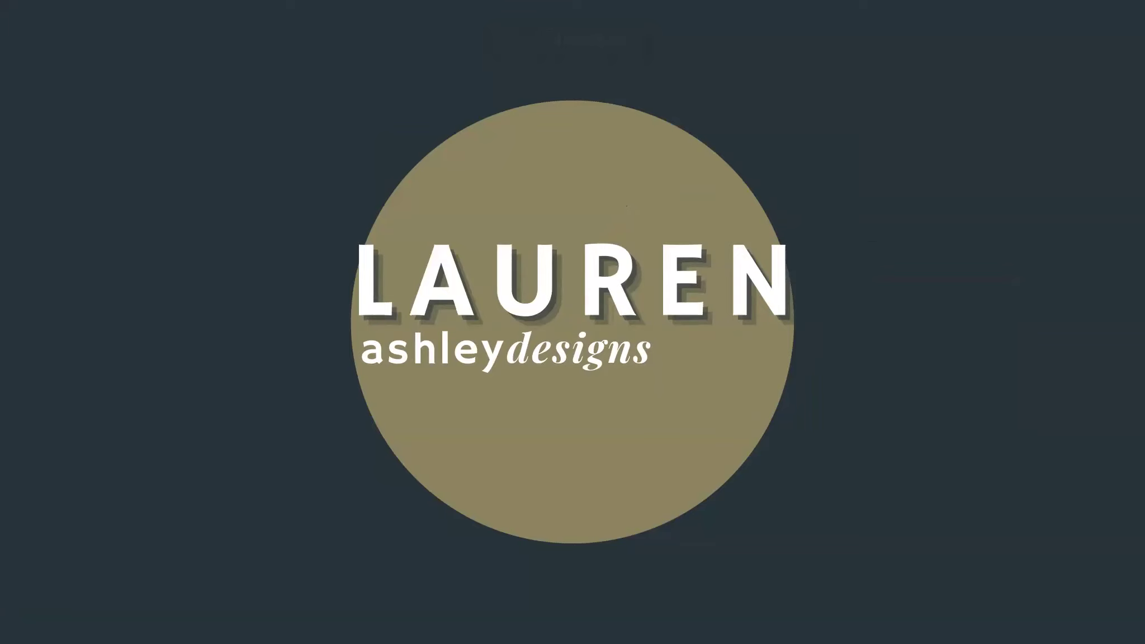
Step: Exit the full-screen presentation and review the page animation options and the animation setting on the large first name
{"action": "key", "text": "Escape"}
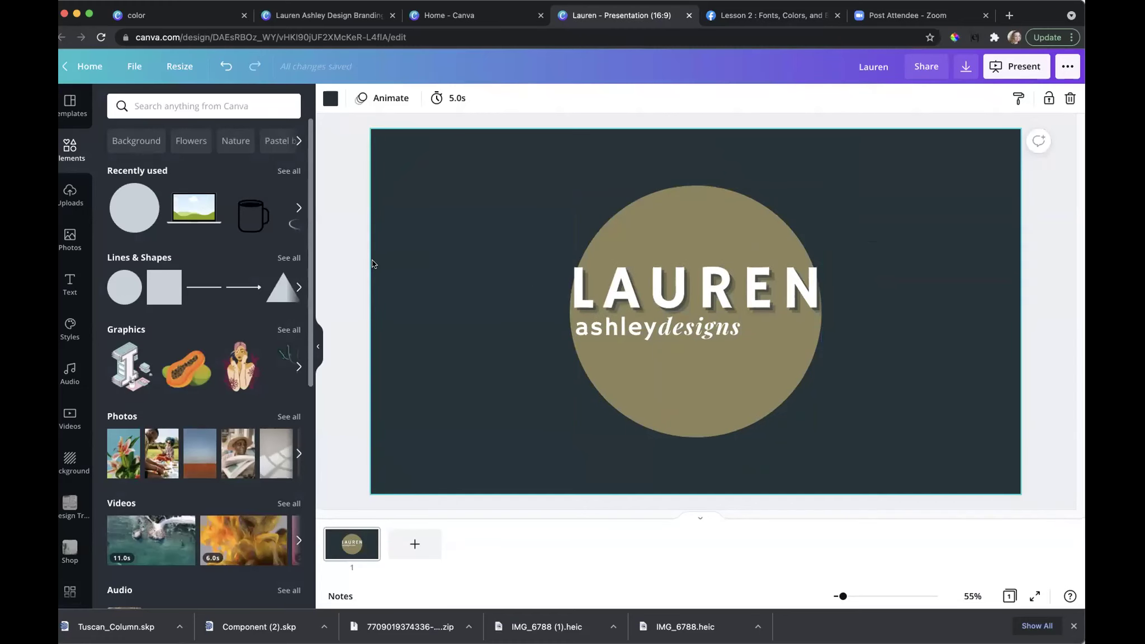
{"action": "left_click", "coordinate": [647, 260]}
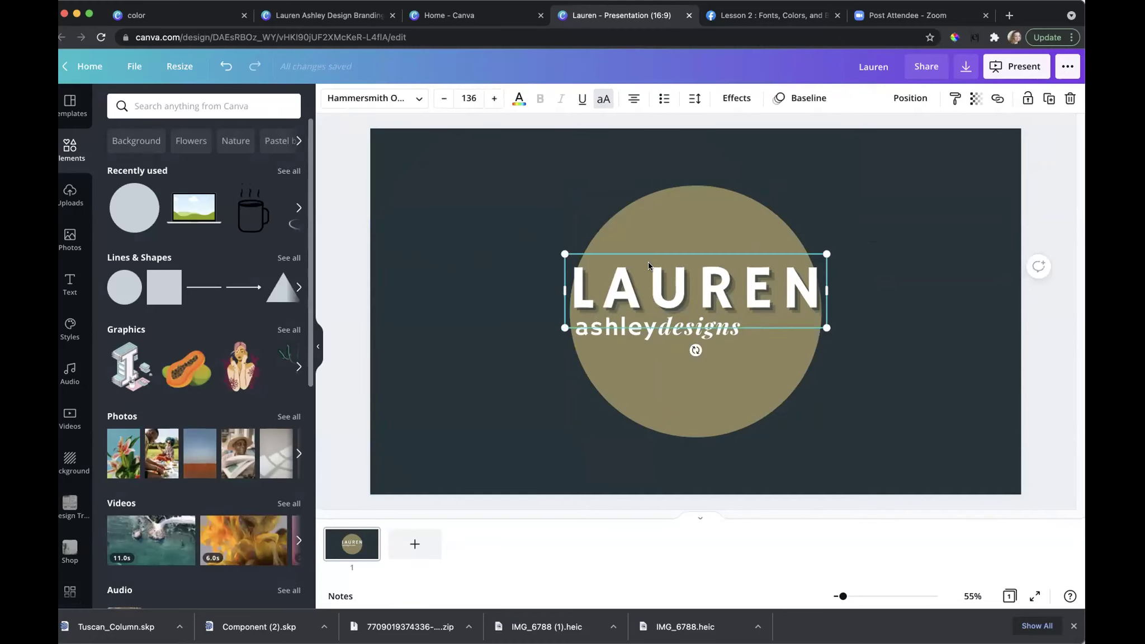
{"action": "left_click", "coordinate": [359, 209]}
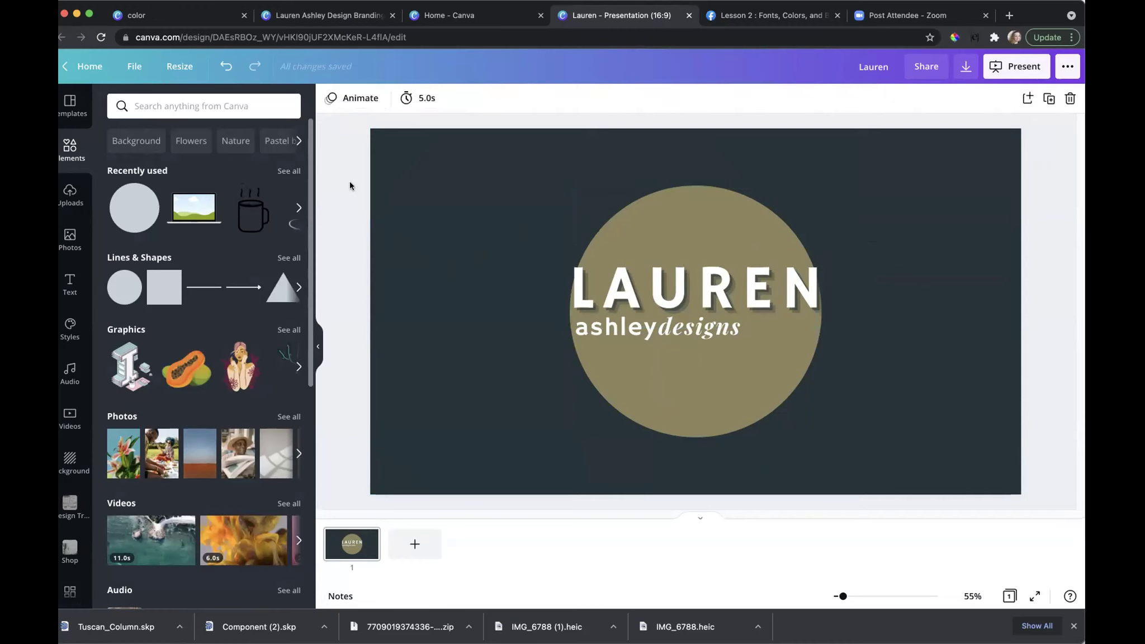
{"action": "left_click", "coordinate": [354, 107]}
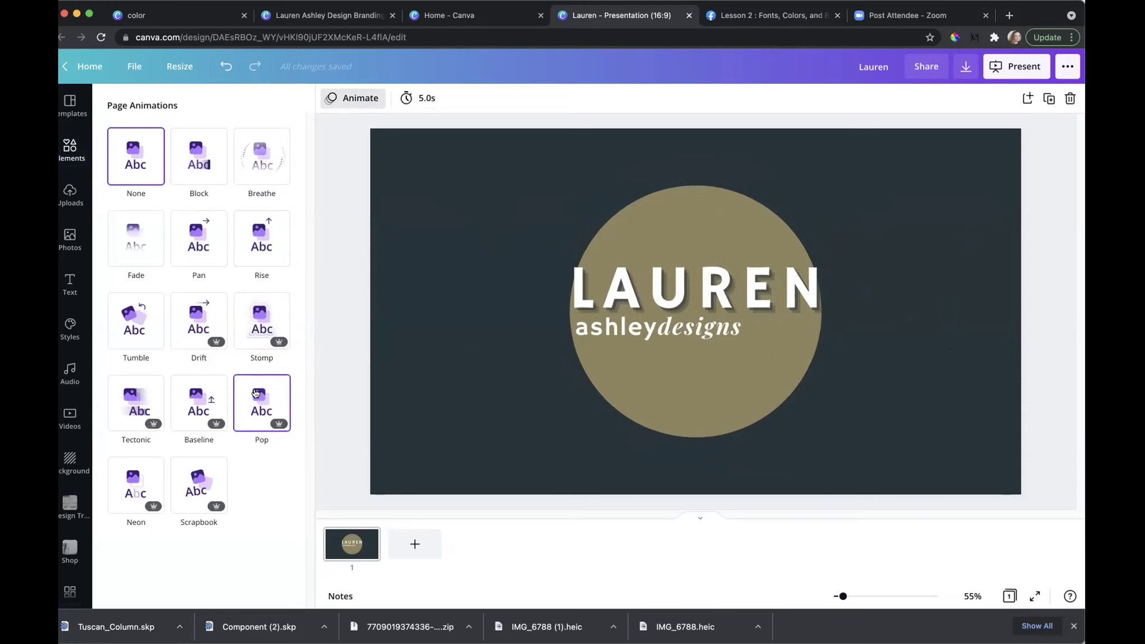
{"action": "left_click", "coordinate": [348, 201]}
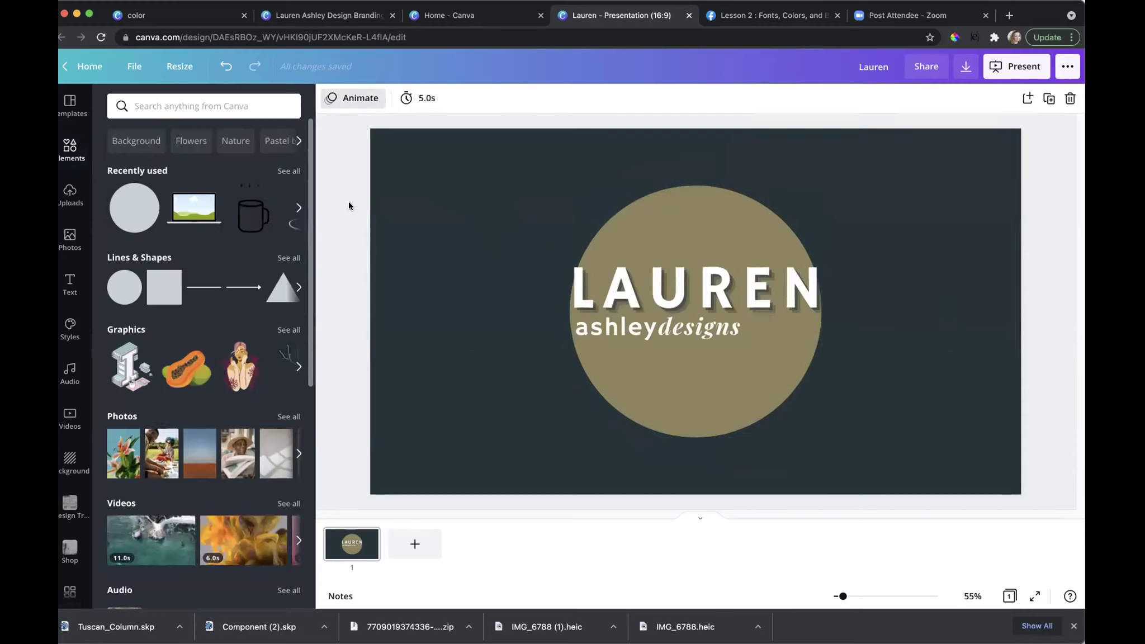
{"action": "left_click", "coordinate": [337, 99]}
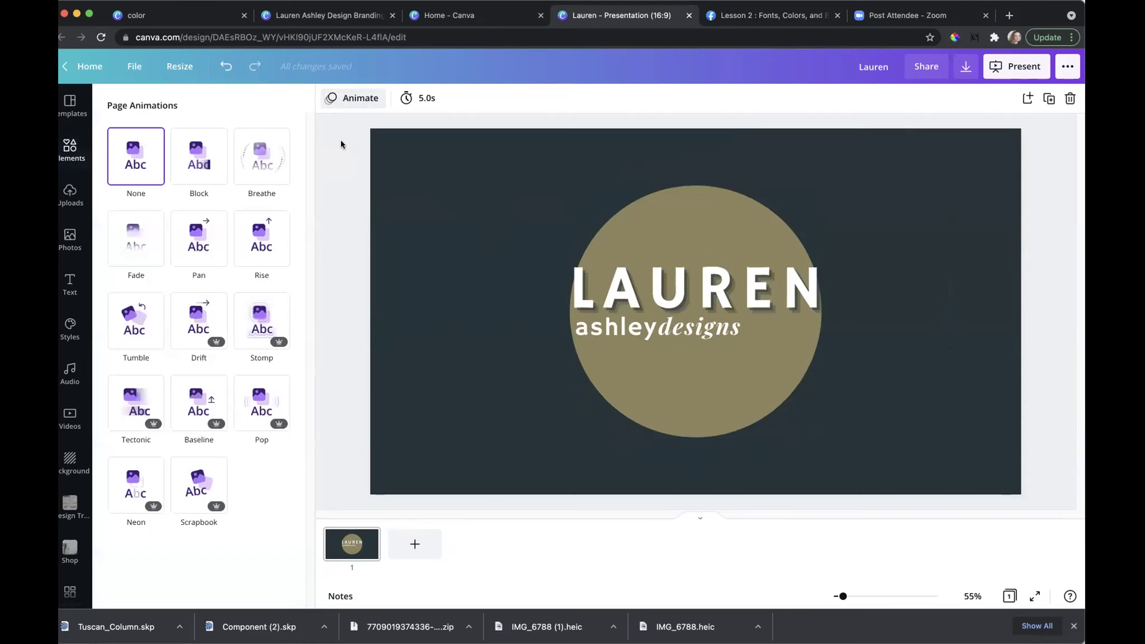
{"action": "left_click", "coordinate": [332, 203]}
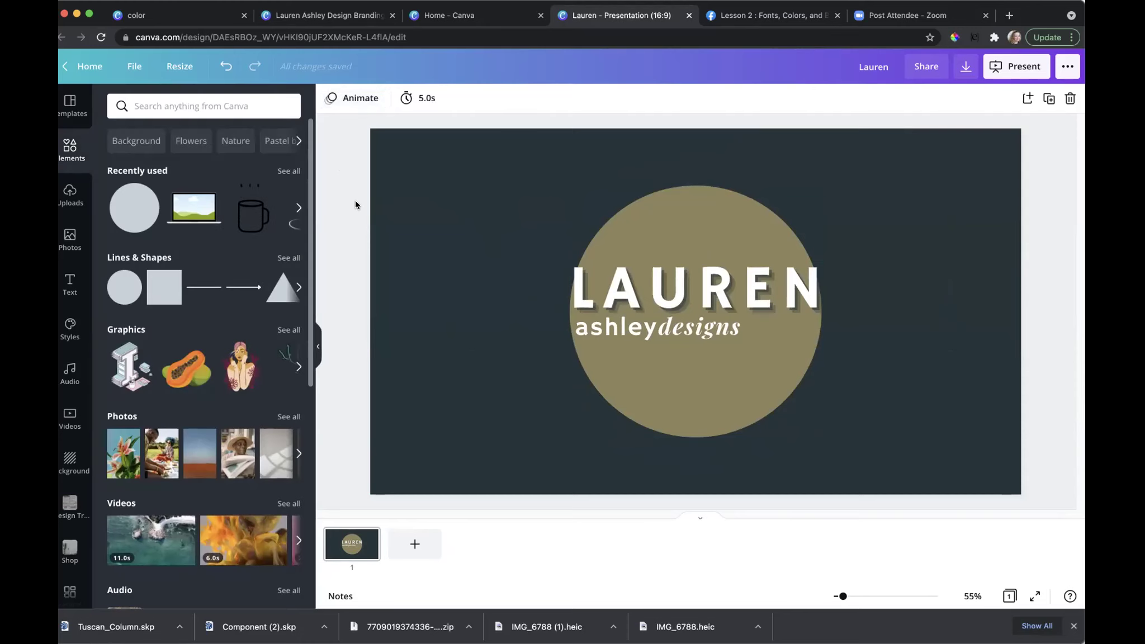
{"action": "left_click", "coordinate": [670, 279]}
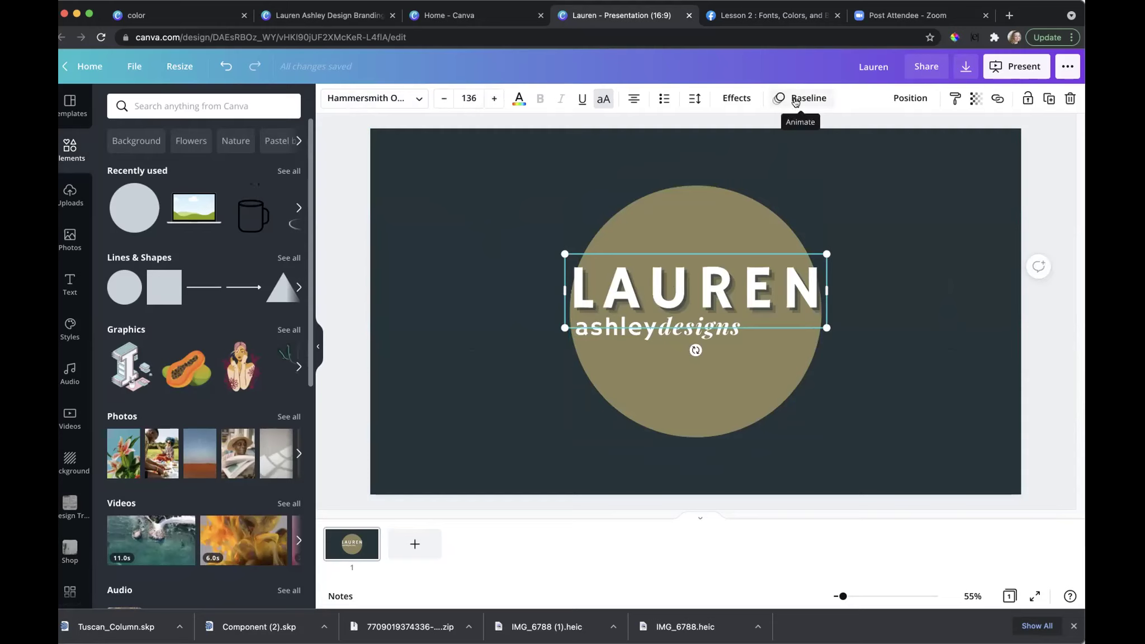
{"action": "left_click", "coordinate": [826, 119]}
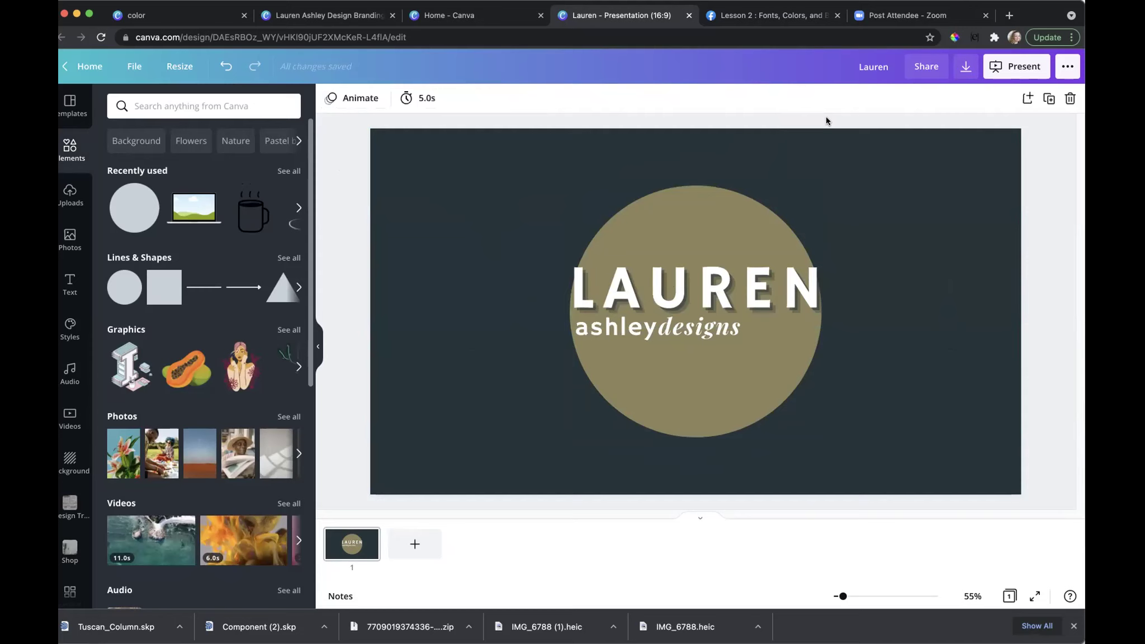
Step: Try copying the large first name's text style onto the italic word "designs", and undo the change
{"action": "left_click", "coordinate": [665, 284]}
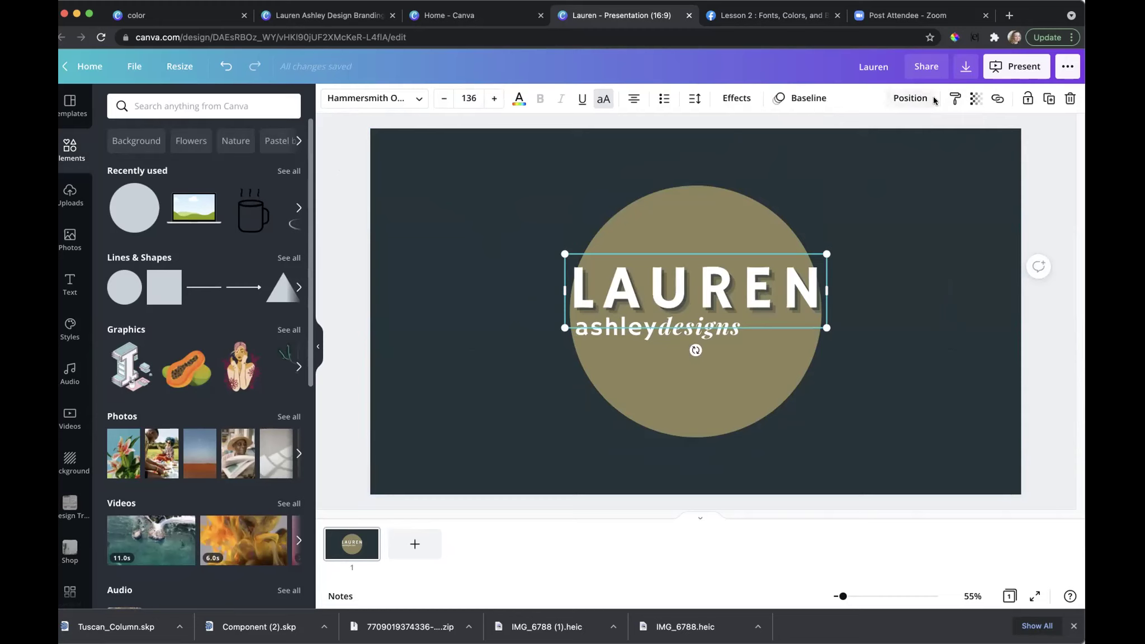
{"action": "left_click", "coordinate": [954, 99]}
{"action": "left_click", "coordinate": [712, 331]}
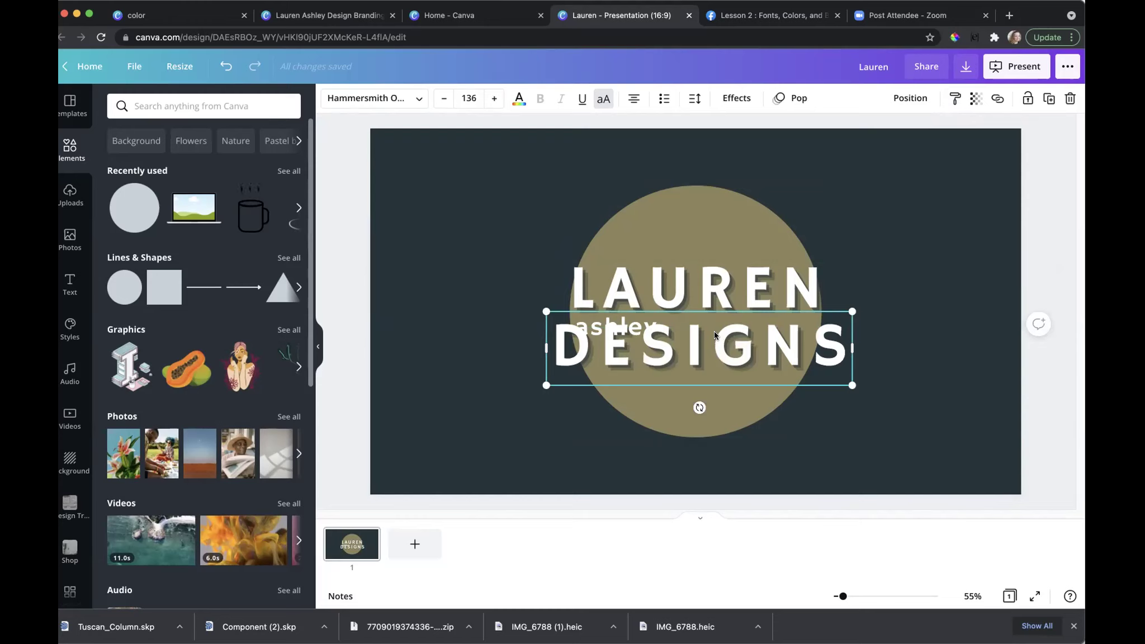
{"action": "key", "text": "super+z"}
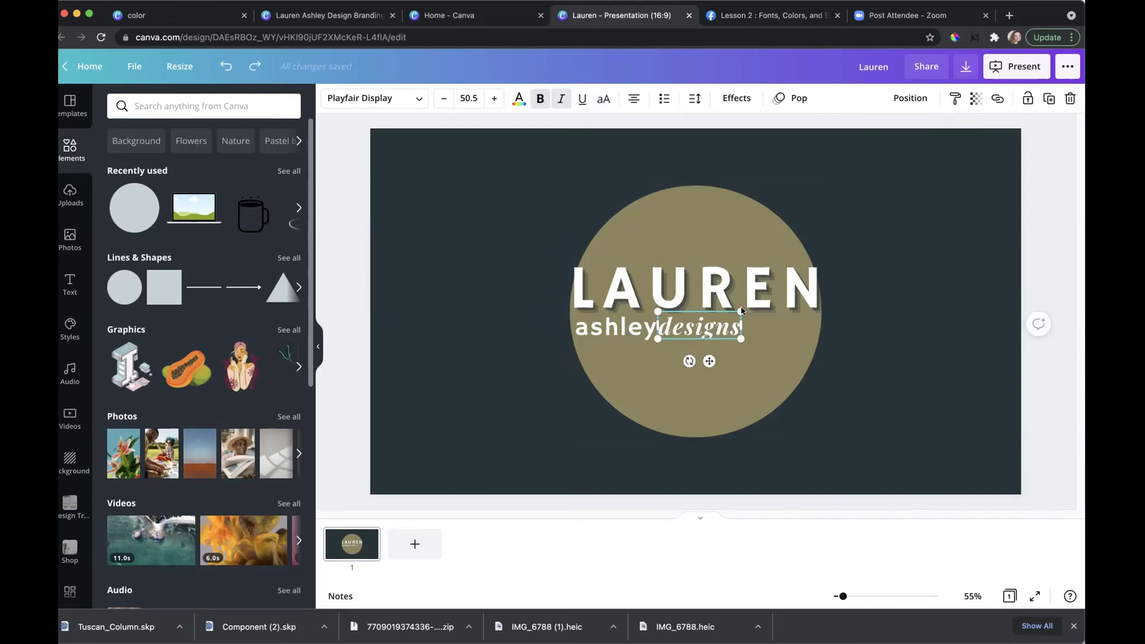
{"action": "left_click", "coordinate": [909, 159]}
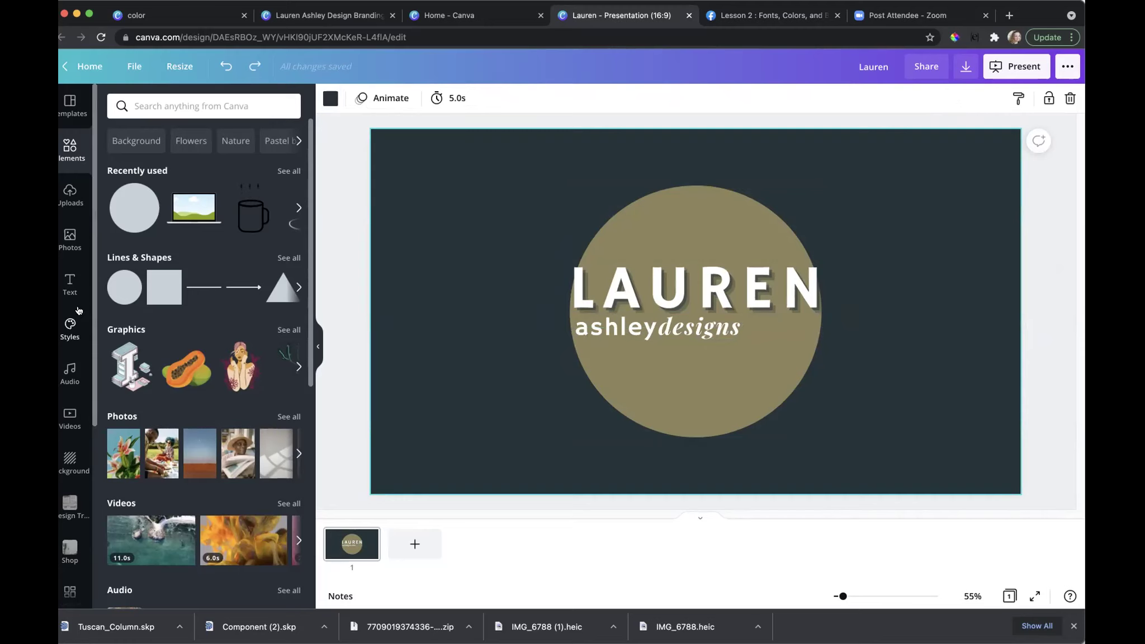
Step: Browse the ready-made font combinations in the text library
{"action": "left_click", "coordinate": [67, 286]}
{"action": "scroll", "coordinate": [185, 309], "scroll_direction": "down", "scroll_amount": 5}
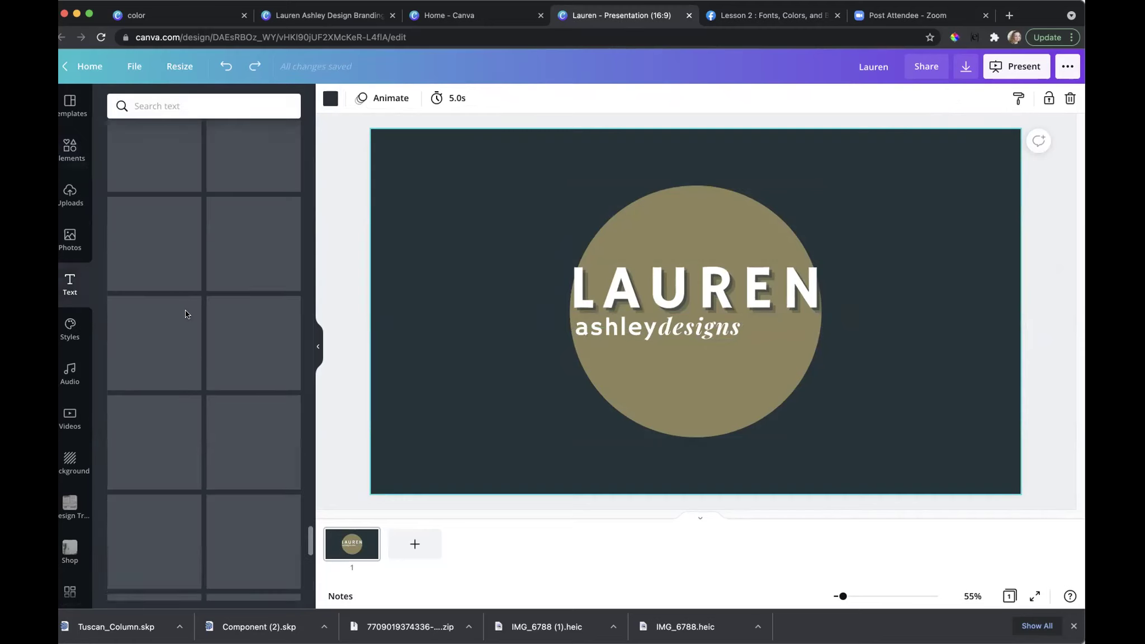
{"action": "scroll", "coordinate": [190, 316], "scroll_direction": "up", "scroll_amount": 5}
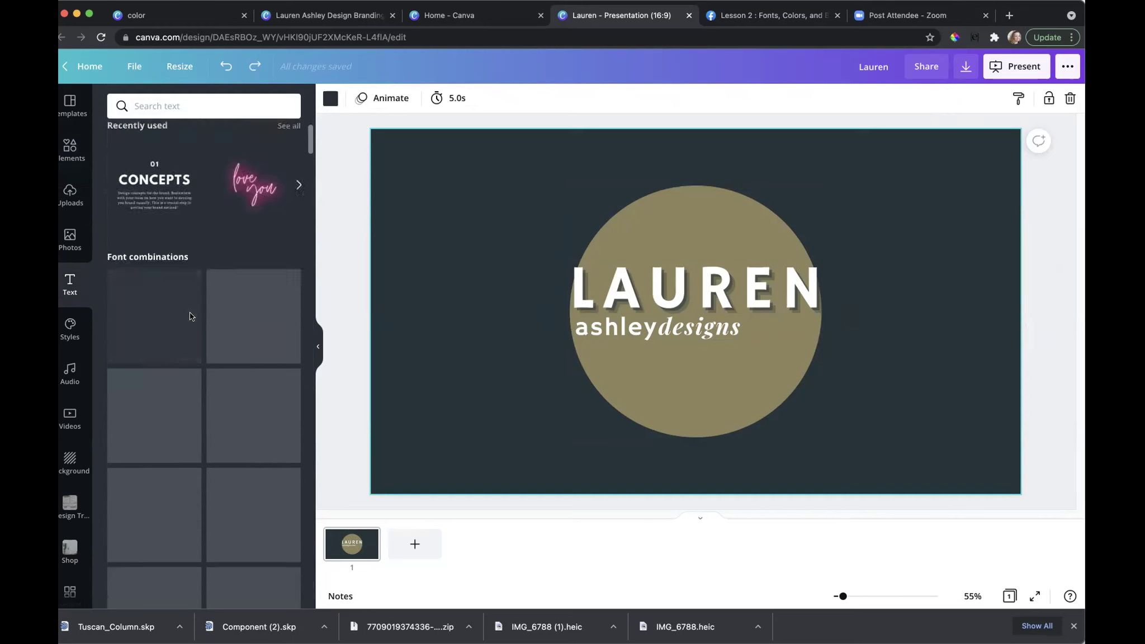
{"action": "scroll", "coordinate": [181, 336], "scroll_direction": "down", "scroll_amount": 8}
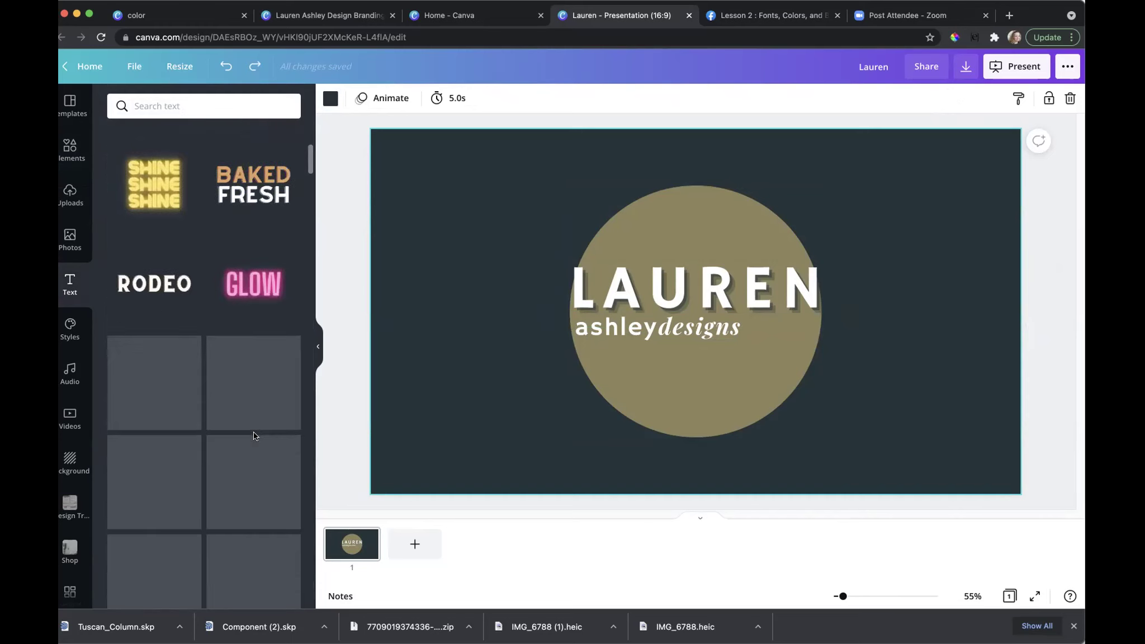
{"action": "scroll", "coordinate": [250, 441], "scroll_direction": "down", "scroll_amount": 10}
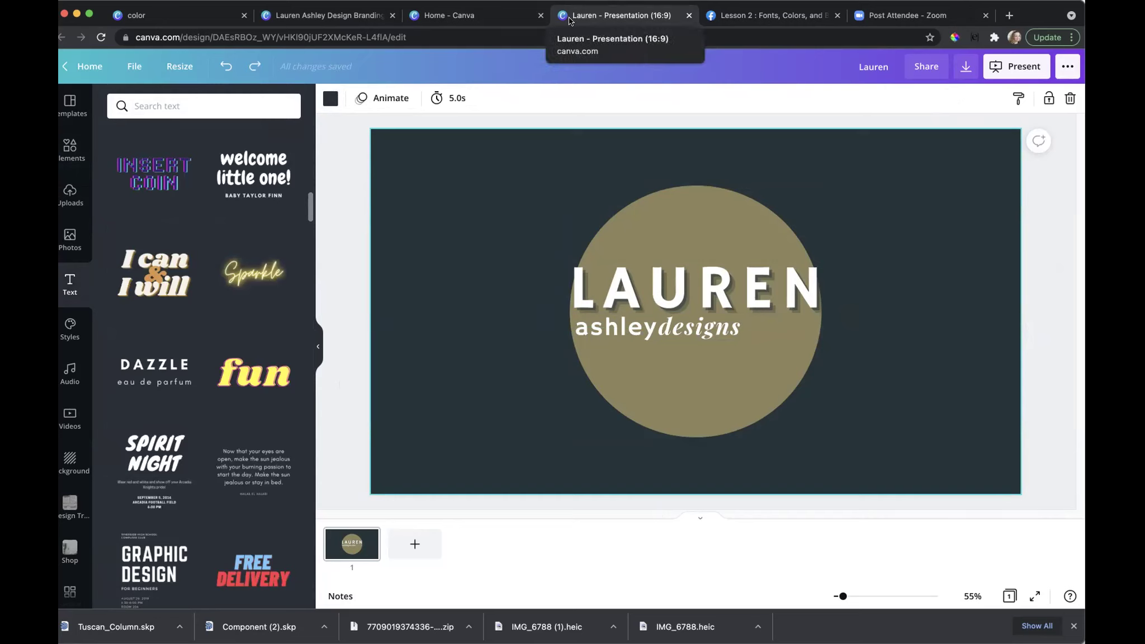
Step: Look through the other open browser pages and dismiss the colour picker overlay on the branding design
{"action": "key", "text": "ctrl+Tab"}
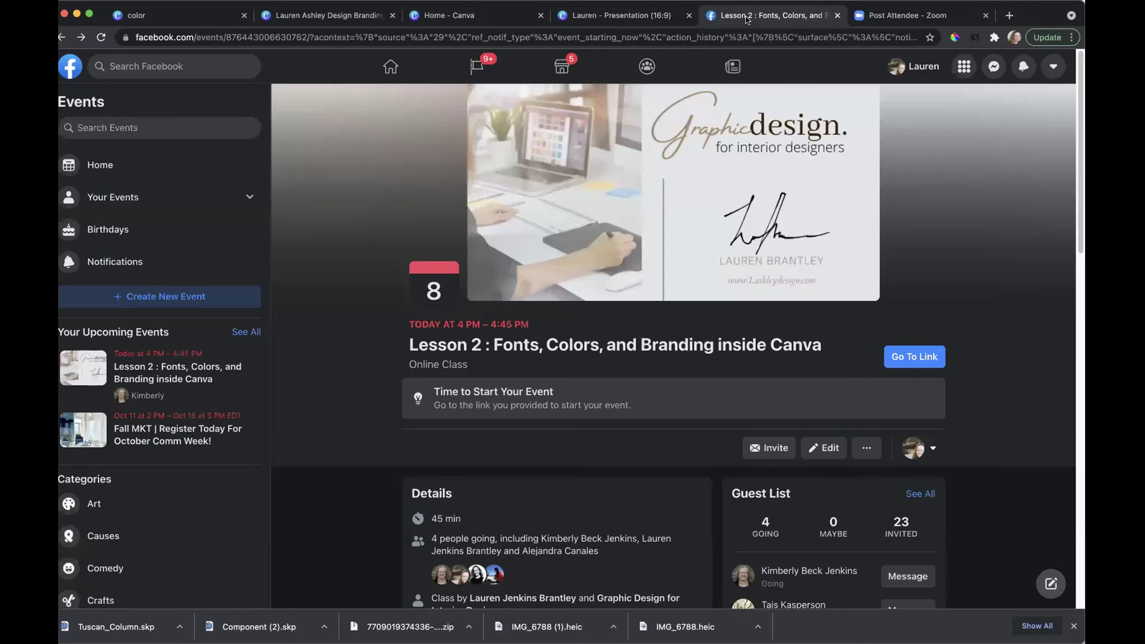
{"action": "key", "text": "ctrl+shift+Tab"}
{"action": "key", "text": "ctrl+shift+Tab"}
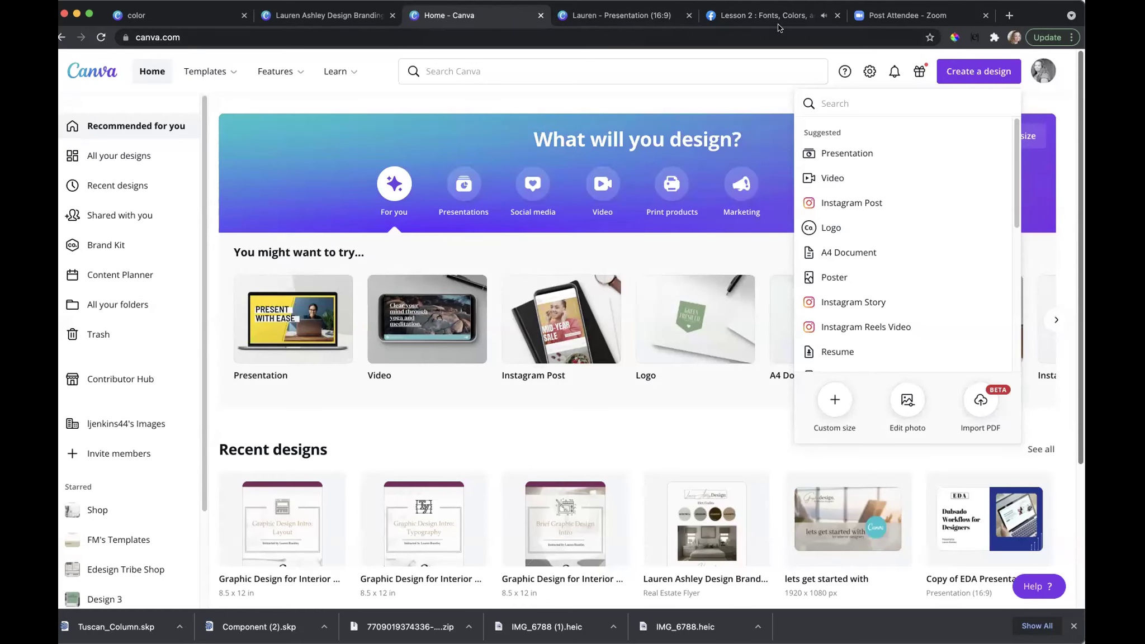
{"action": "left_click", "coordinate": [347, 15]}
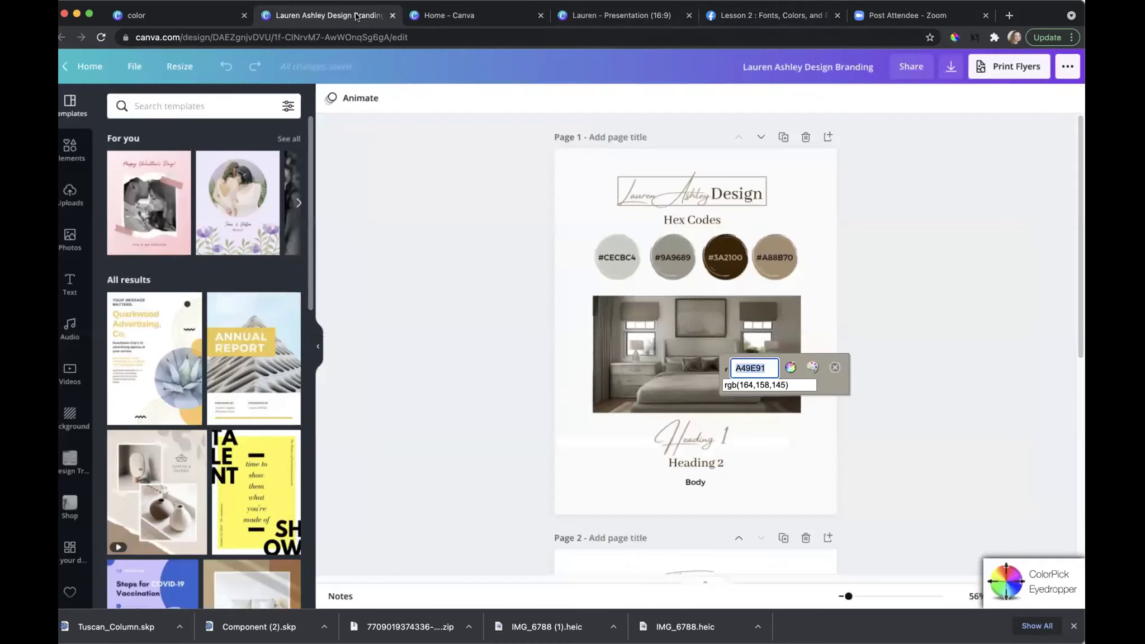
{"action": "left_click", "coordinate": [215, 15]}
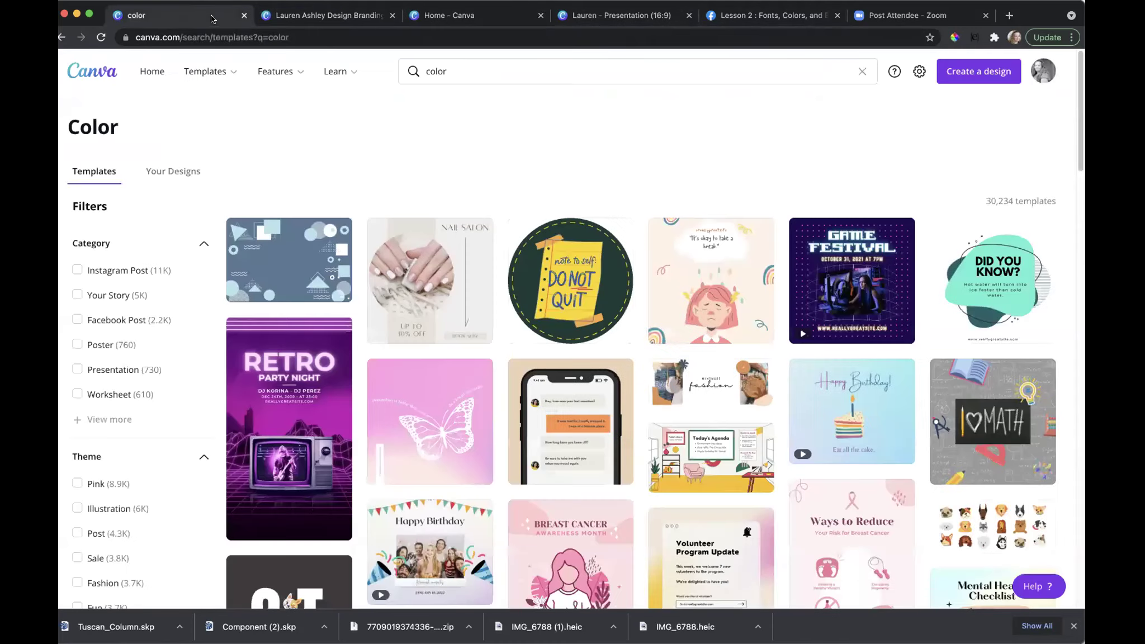
{"action": "left_click", "coordinate": [325, 16]}
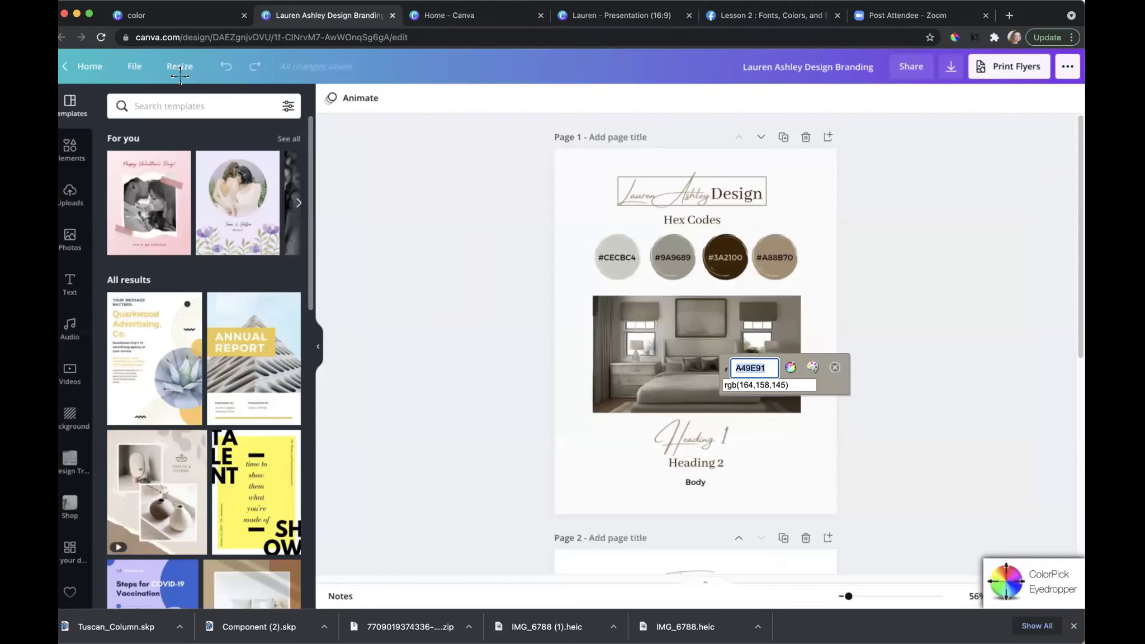
{"action": "key", "text": "Escape"}
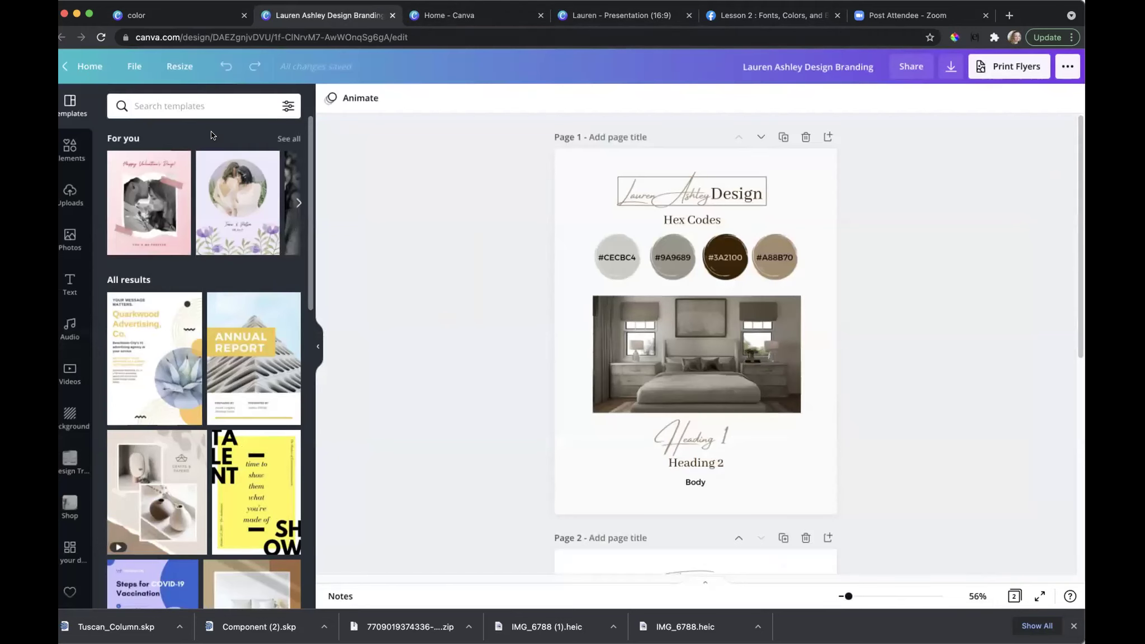
Step: Open the "lets get started with" design from the recent designs and view its Color slide on page 9
{"action": "left_click", "coordinate": [89, 67]}
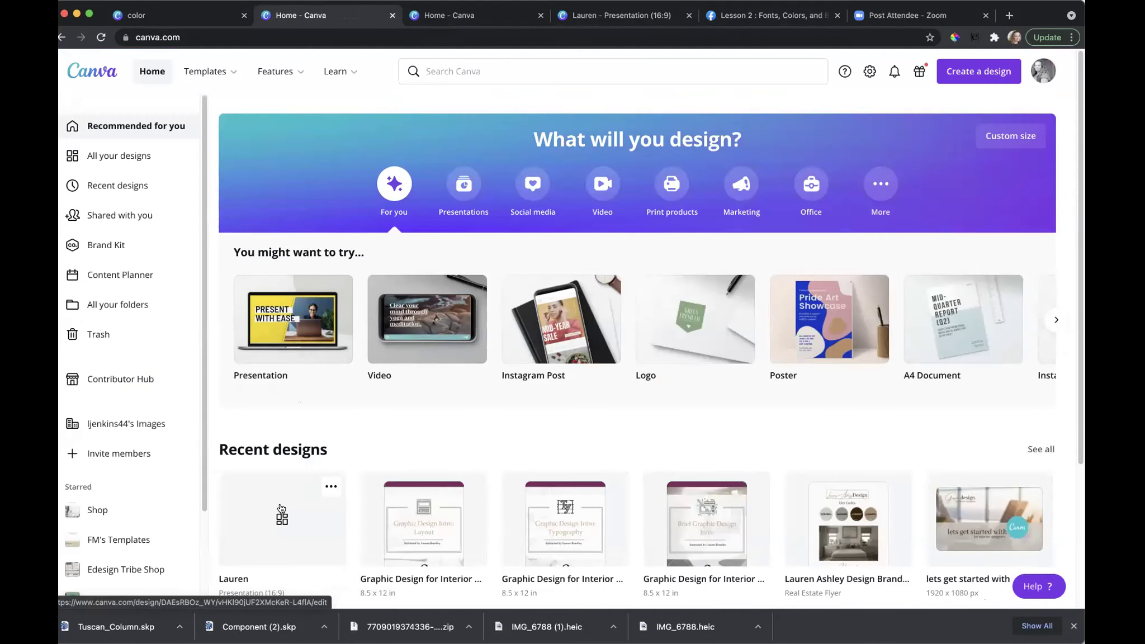
{"action": "left_click", "coordinate": [966, 519]}
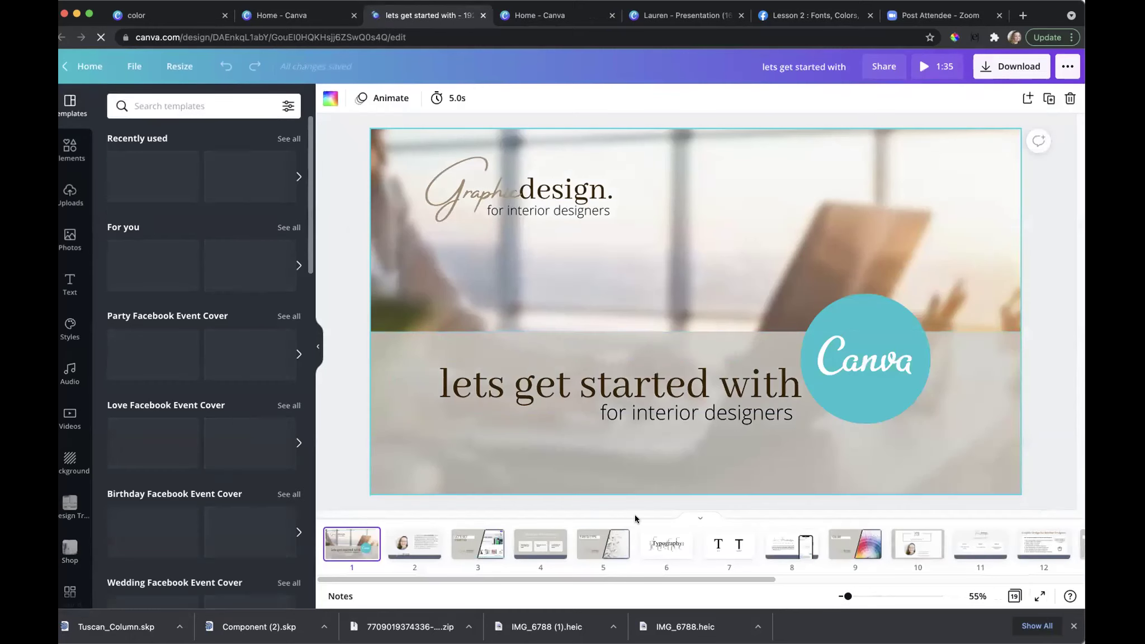
{"action": "left_click", "coordinate": [838, 553]}
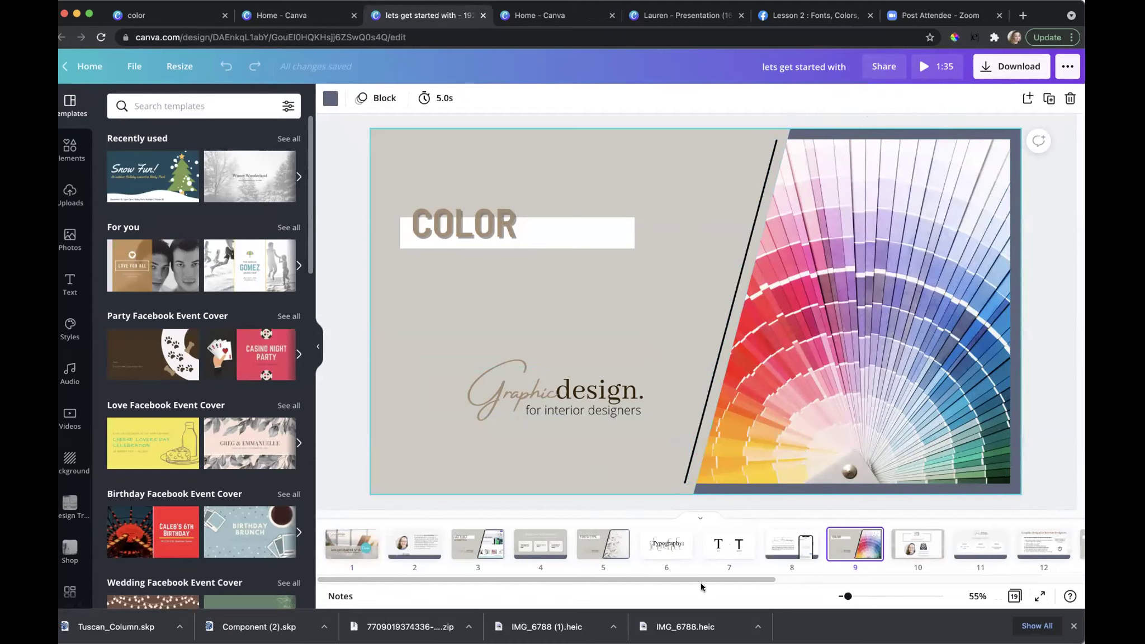
{"action": "scroll", "coordinate": [714, 581], "scroll_direction": "right", "scroll_amount": 2}
{"action": "left_click_drag", "start_coordinate": [714, 582], "coordinate": [778, 579]}
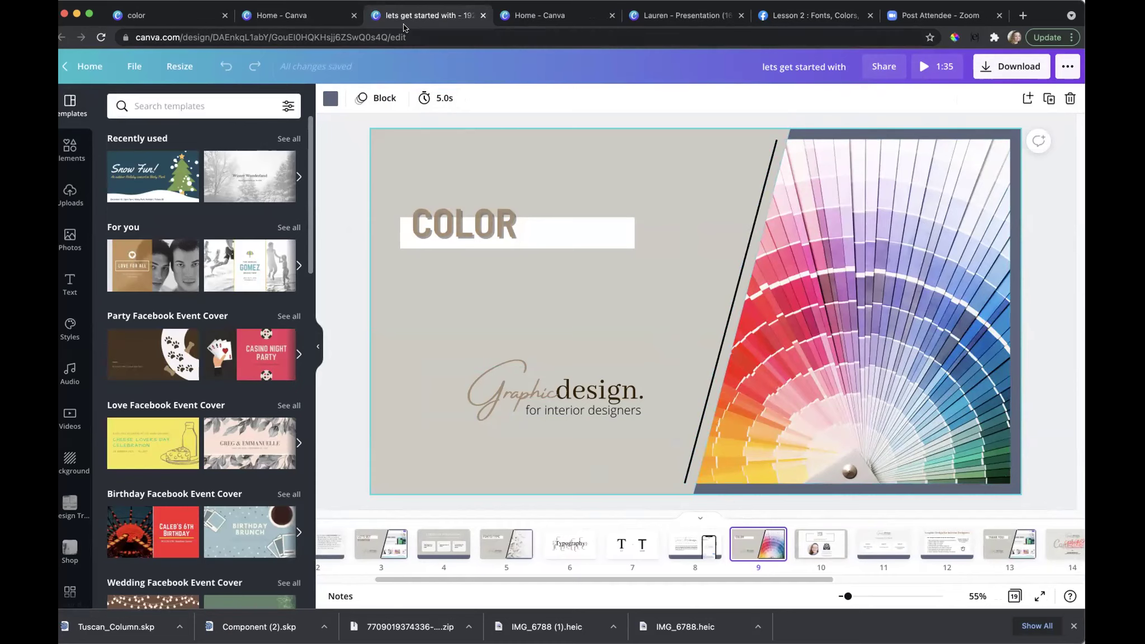
Step: Return to the logo presentation and add a blank second page
{"action": "left_click", "coordinate": [550, 16]}
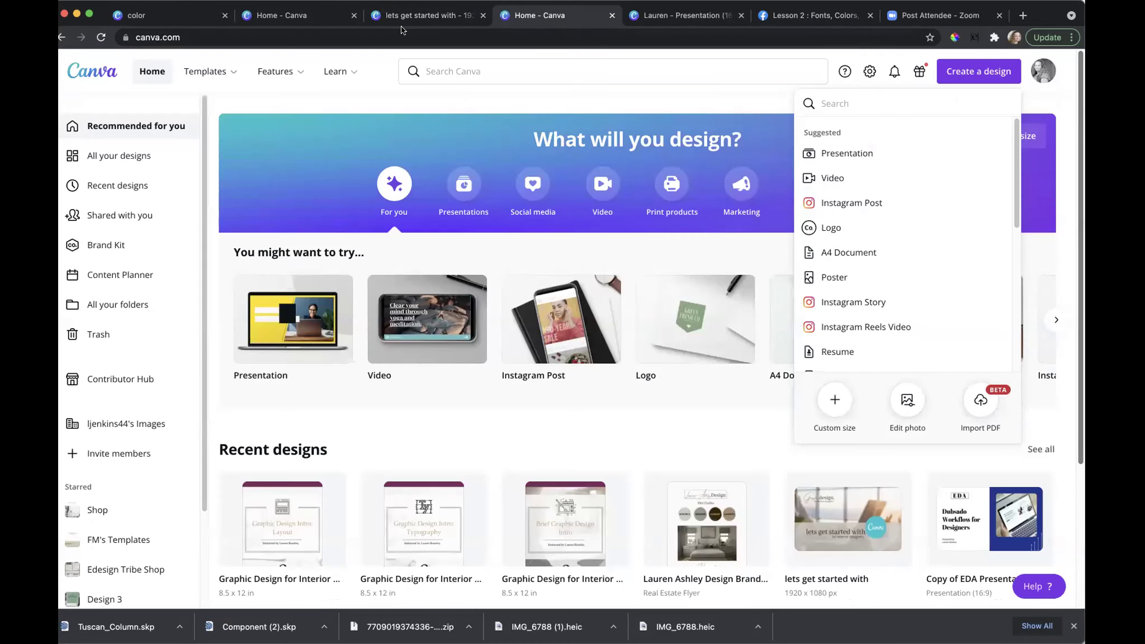
{"action": "left_click", "coordinate": [681, 16]}
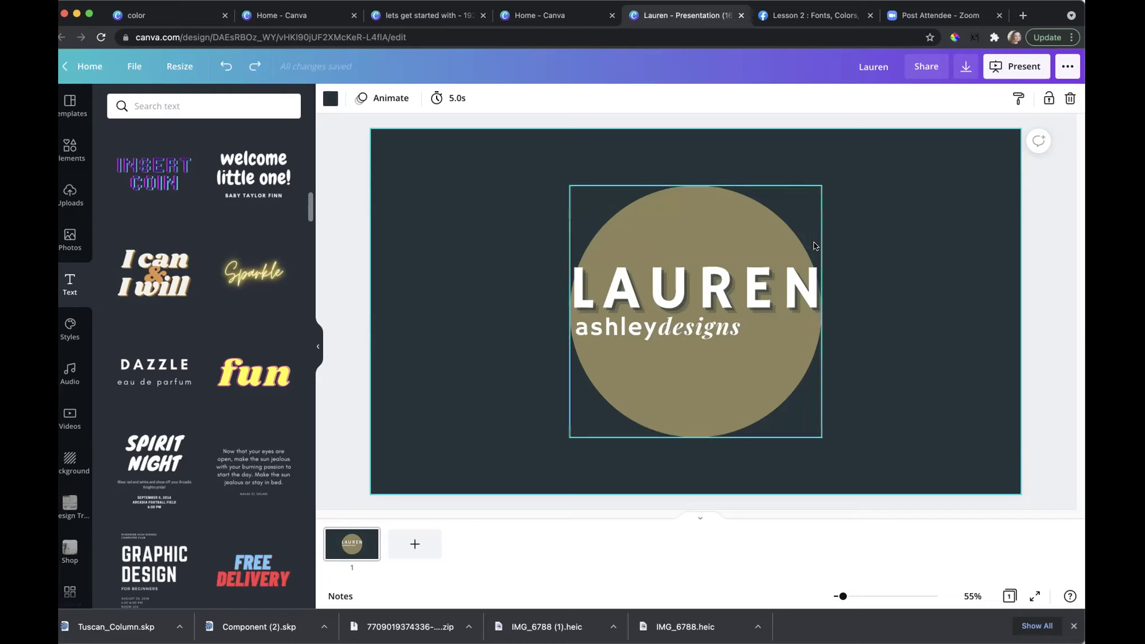
{"action": "left_click", "coordinate": [350, 388]}
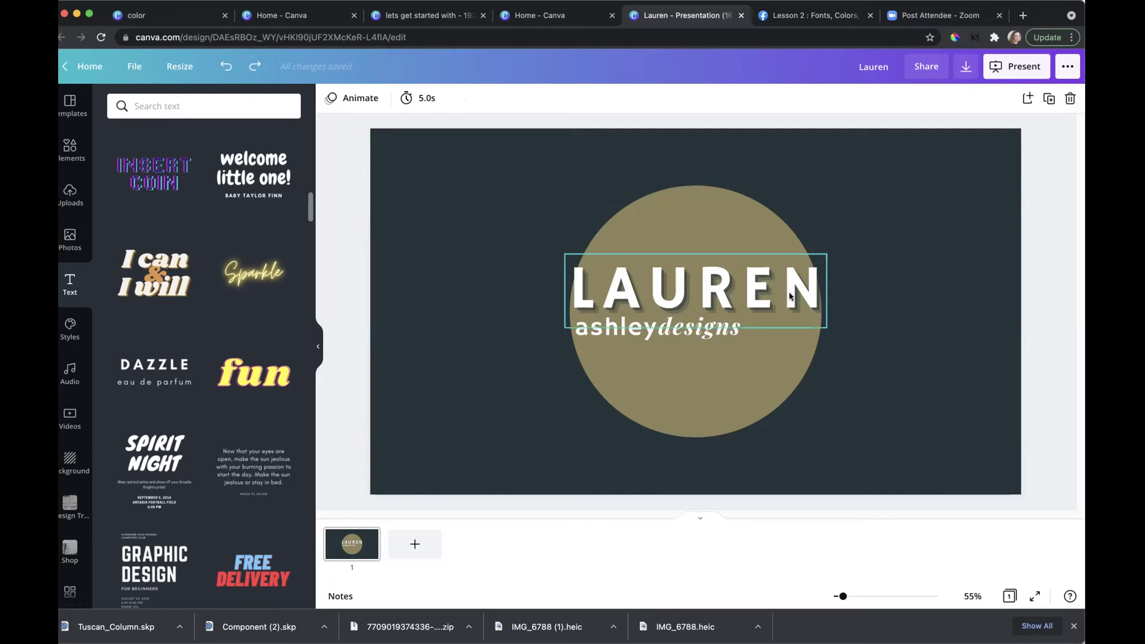
{"action": "left_click", "coordinate": [420, 550]}
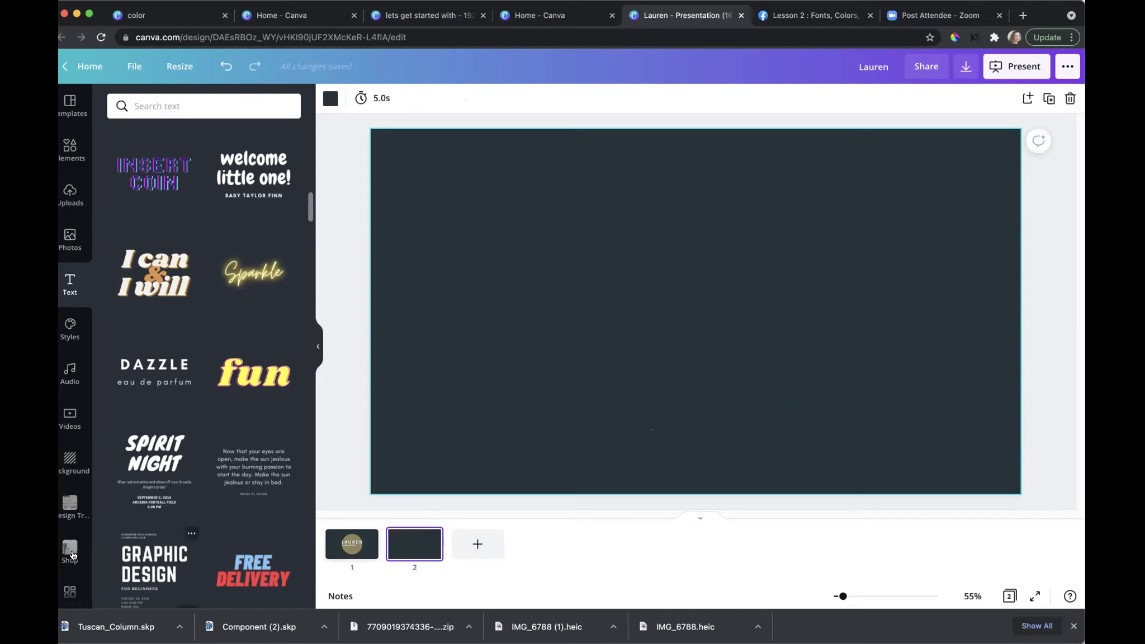
Step: Fill the blank second page with the framed script-logo design from the Instagram Templates set of existing designs
{"action": "scroll", "coordinate": [67, 582], "scroll_direction": "down", "scroll_amount": 2}
{"action": "scroll", "coordinate": [67, 584], "scroll_direction": "down", "scroll_amount": 5}
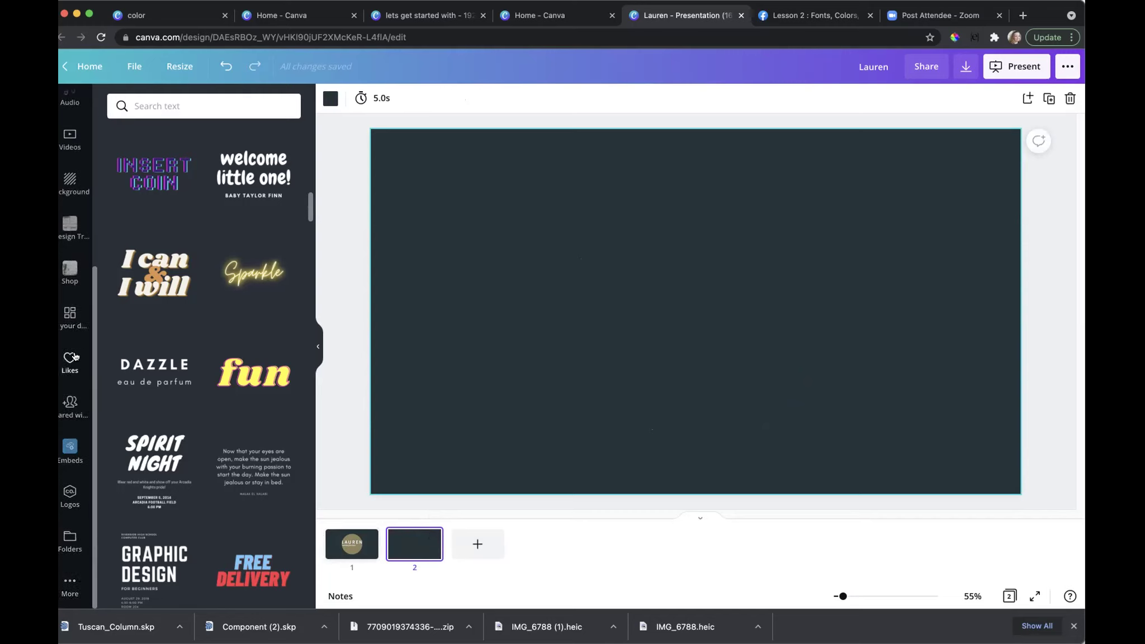
{"action": "left_click", "coordinate": [70, 318]}
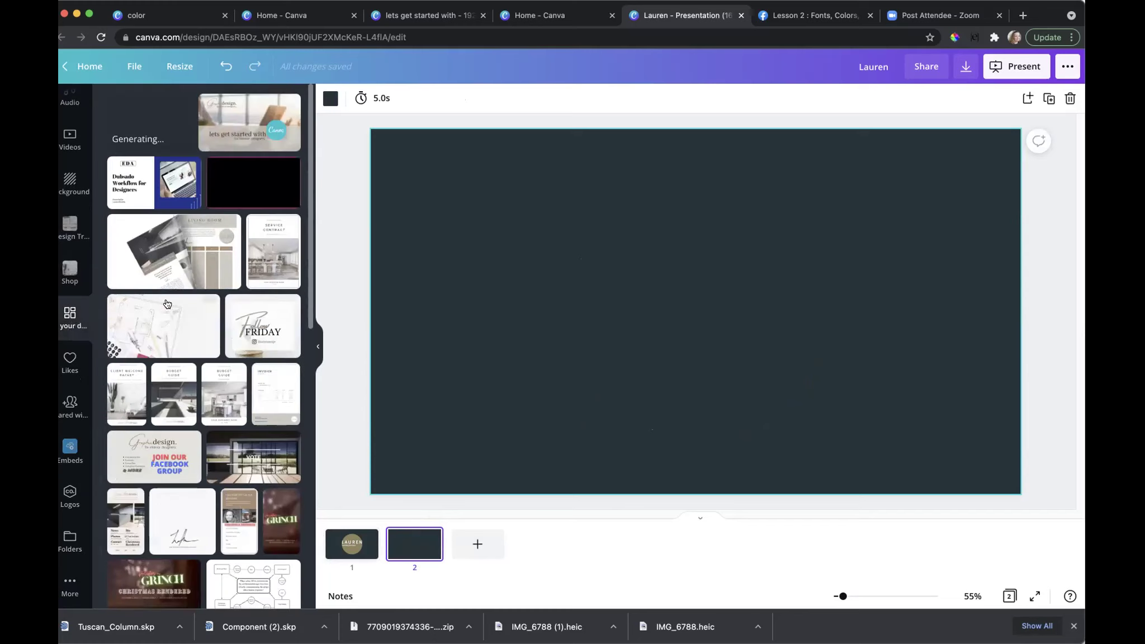
{"action": "scroll", "coordinate": [199, 476], "scroll_direction": "down", "scroll_amount": 1}
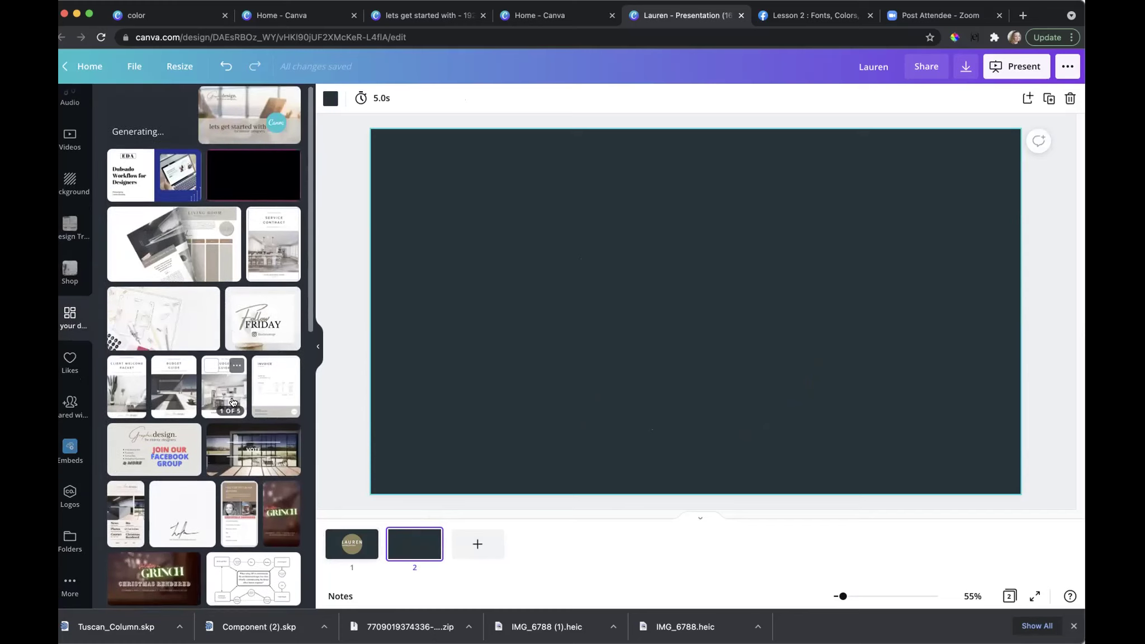
{"action": "left_click", "coordinate": [191, 476]}
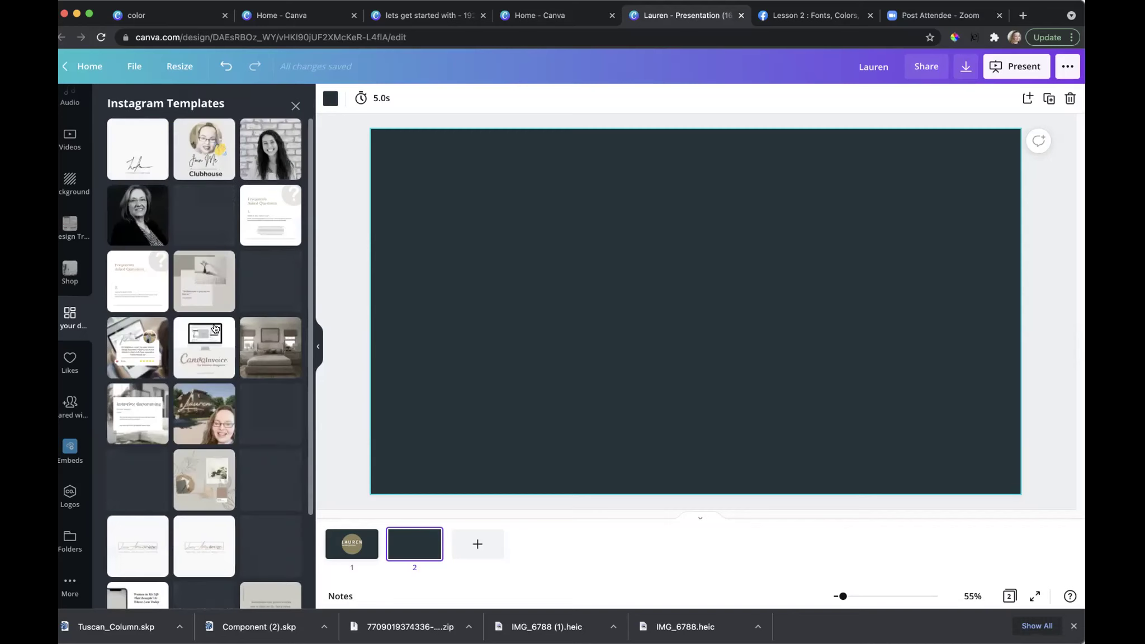
{"action": "scroll", "coordinate": [224, 414], "scroll_direction": "down", "scroll_amount": 3}
{"action": "left_click", "coordinate": [204, 439]}
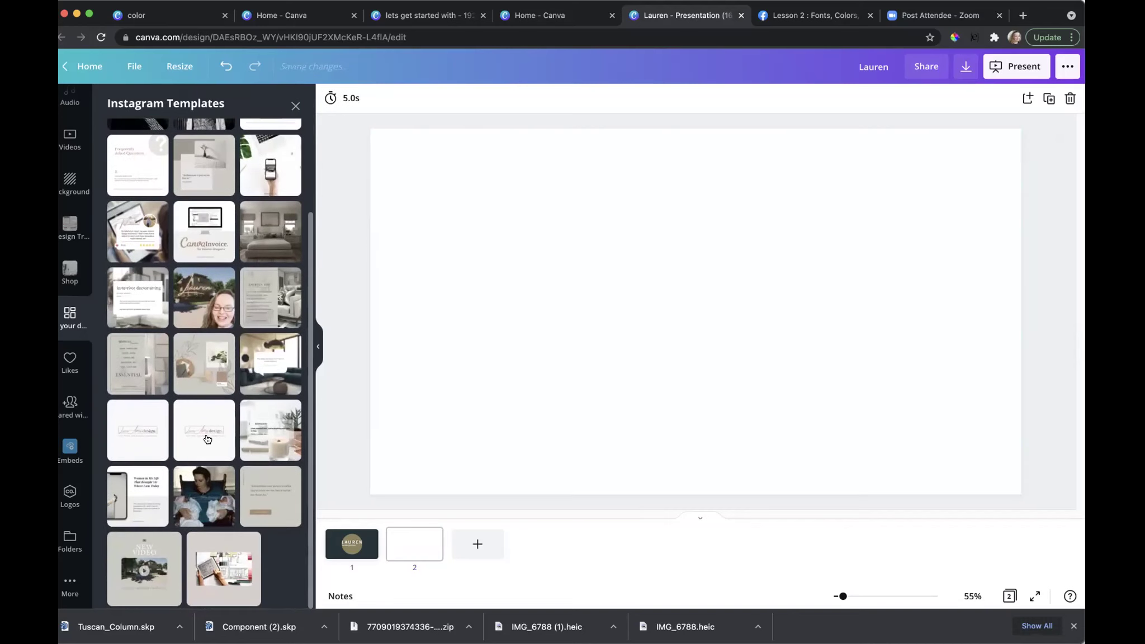
{"action": "left_click", "coordinate": [362, 413]}
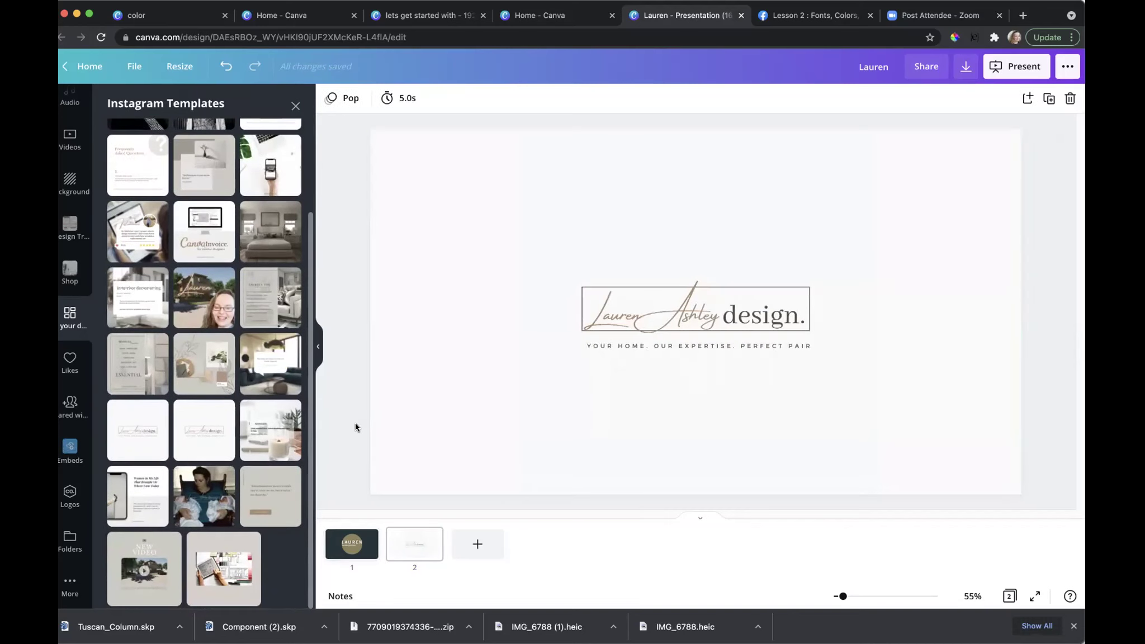
Step: Leave the Instagram Templates set for the elements library and return to the circle logo on page 1
{"action": "left_click", "coordinate": [294, 107]}
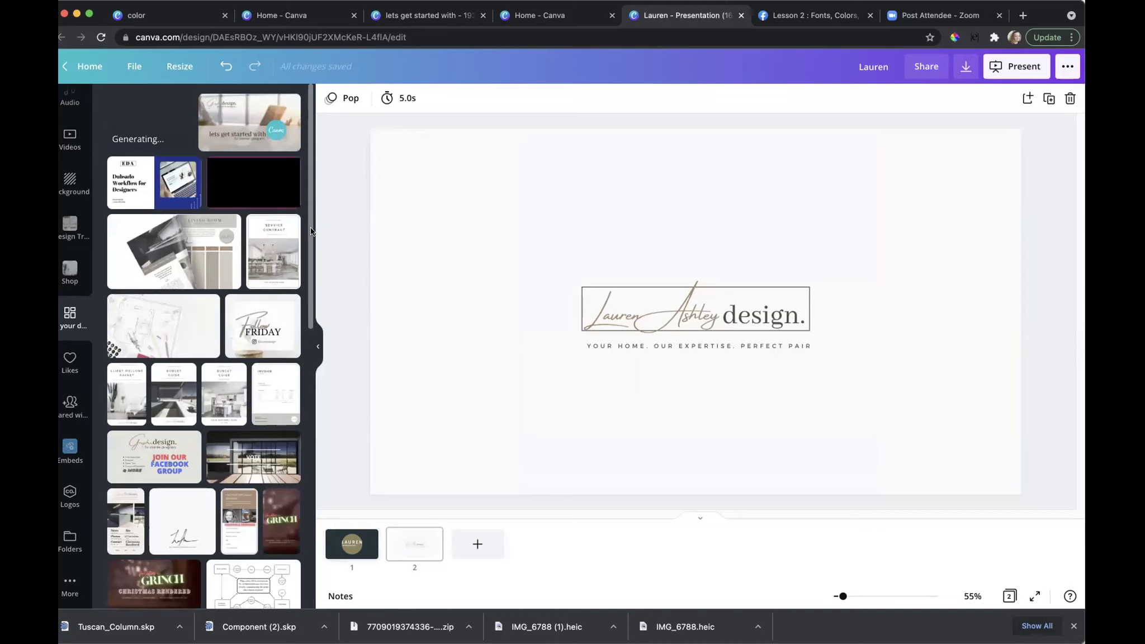
{"action": "scroll", "coordinate": [66, 128], "scroll_direction": "up", "scroll_amount": 5}
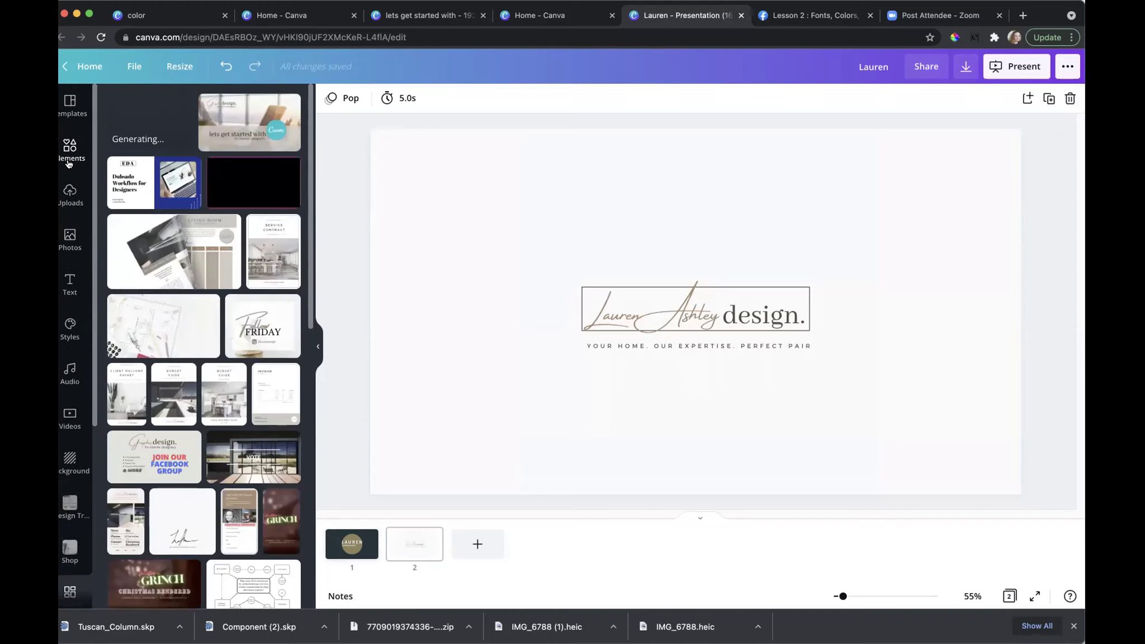
{"action": "left_click", "coordinate": [70, 147]}
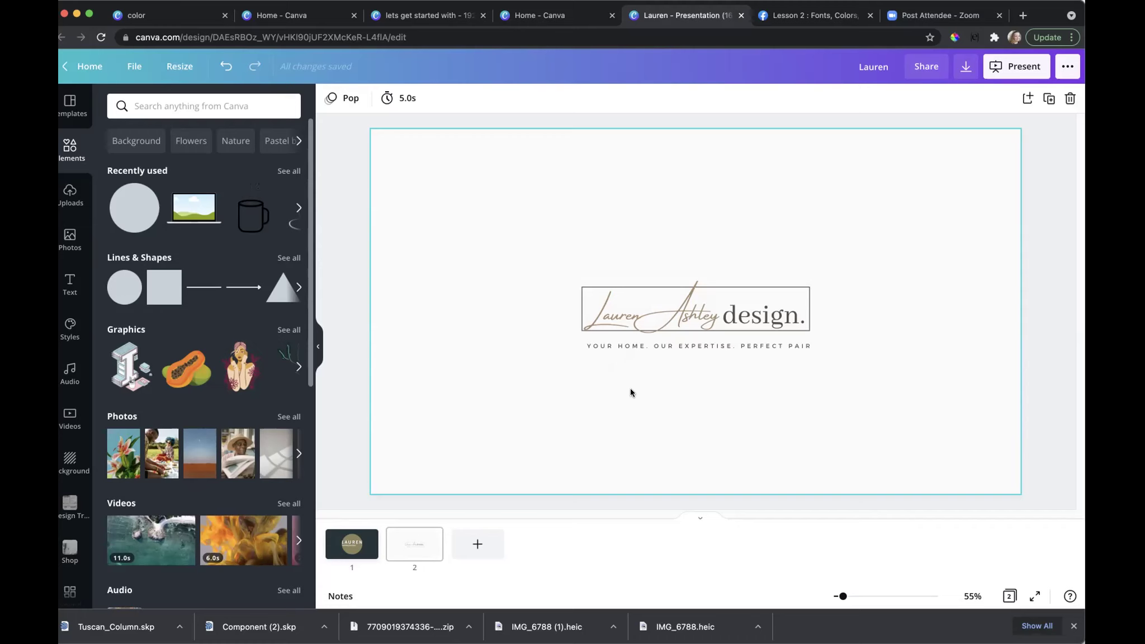
{"action": "left_click", "coordinate": [363, 550]}
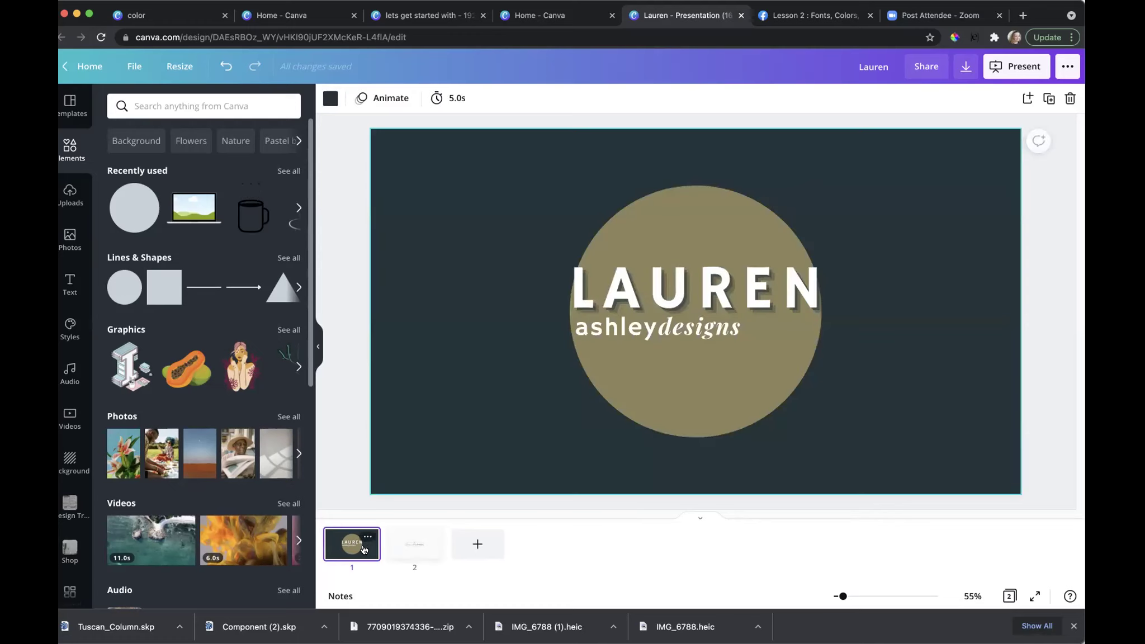
{"action": "left_click", "coordinate": [360, 442]}
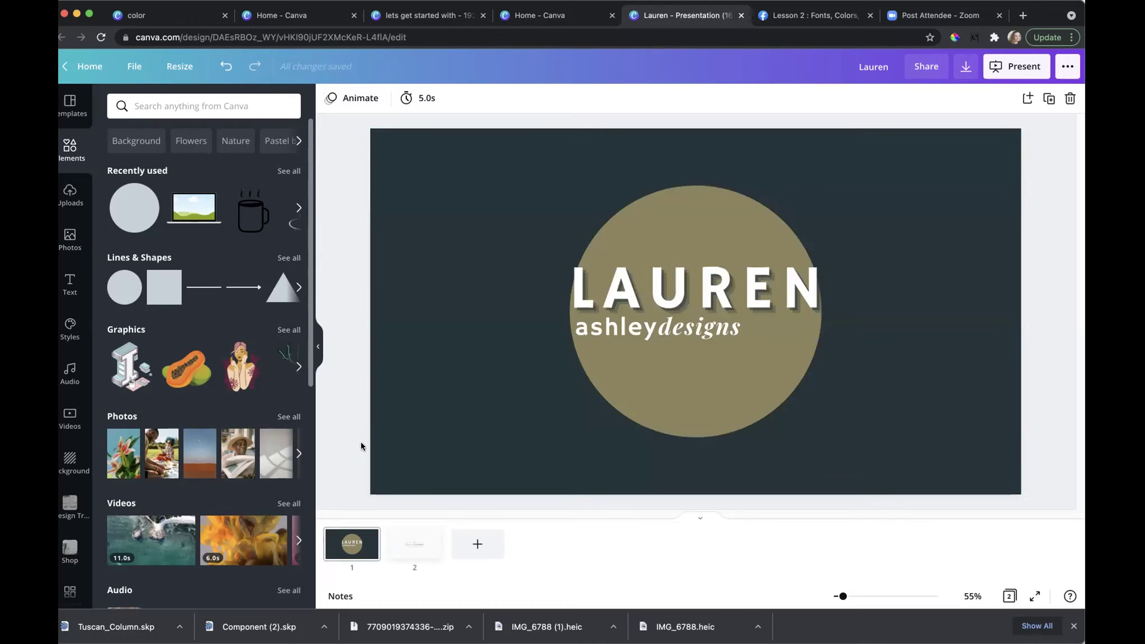
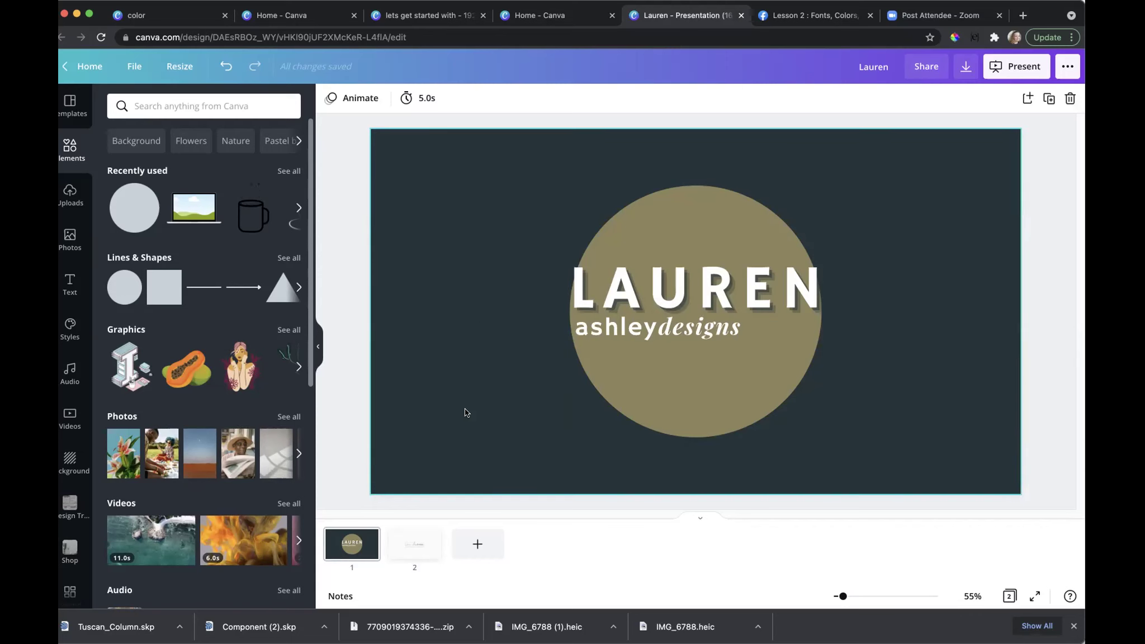
Step: Try red and orange from the default colors as the background of page 1
{"action": "left_click", "coordinate": [445, 384]}
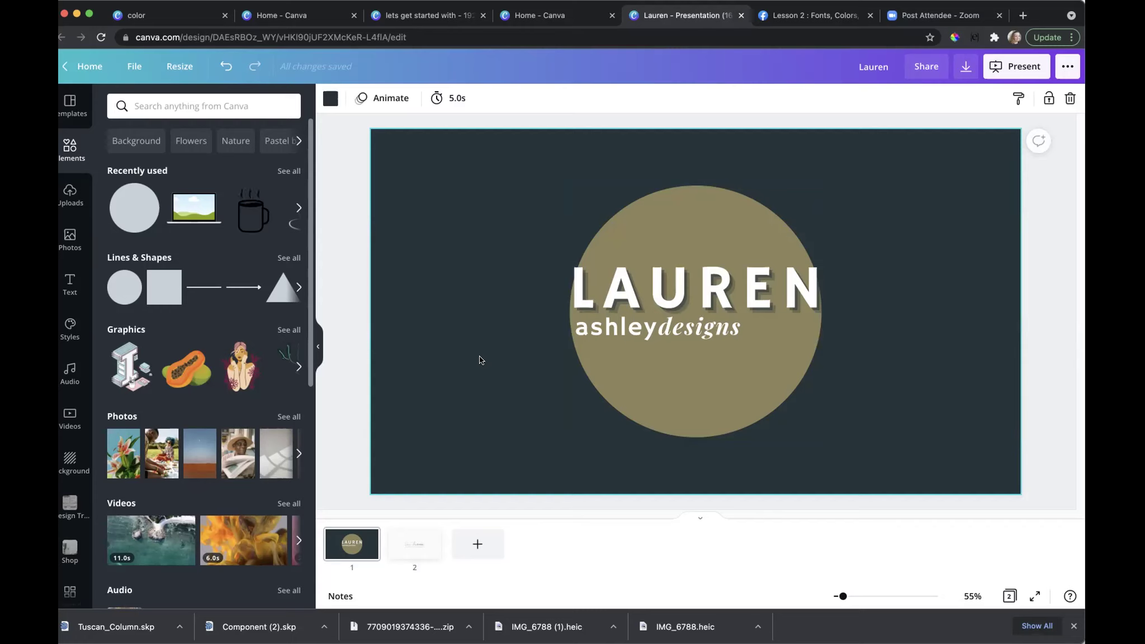
{"action": "left_click", "coordinate": [330, 98]}
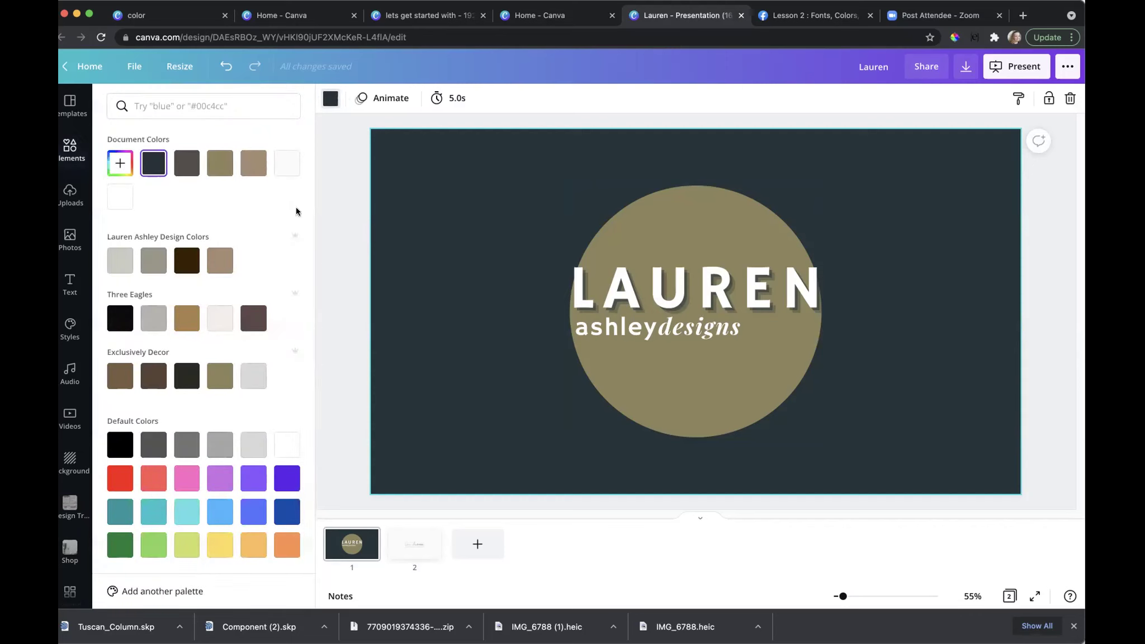
{"action": "left_click", "coordinate": [123, 479]}
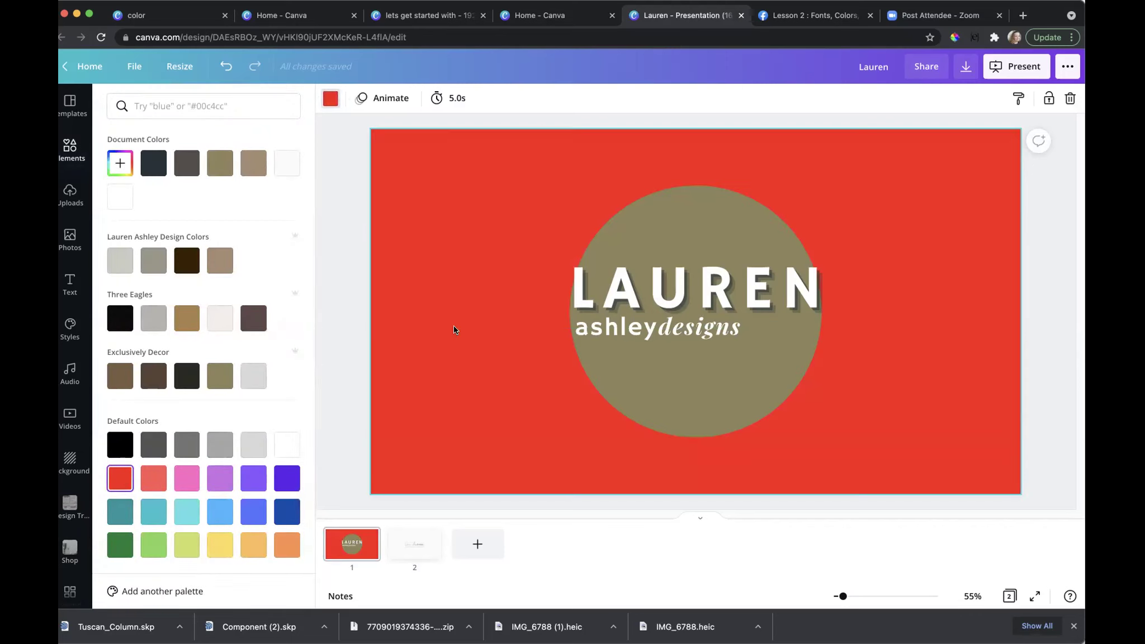
{"action": "left_click", "coordinate": [343, 371]}
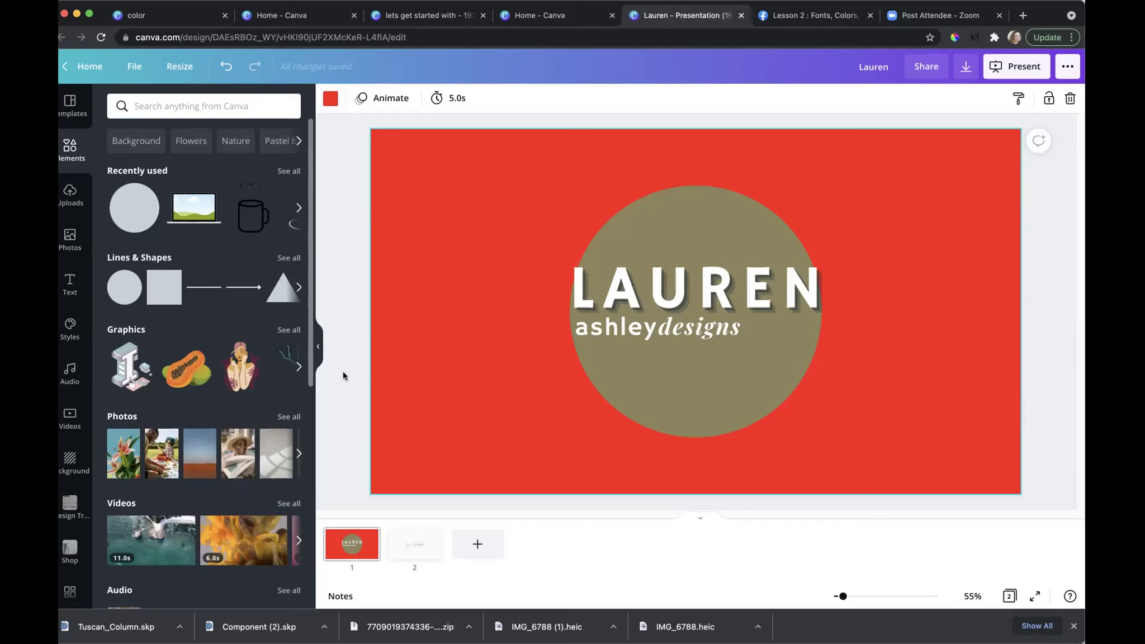
{"action": "left_click", "coordinate": [330, 99]}
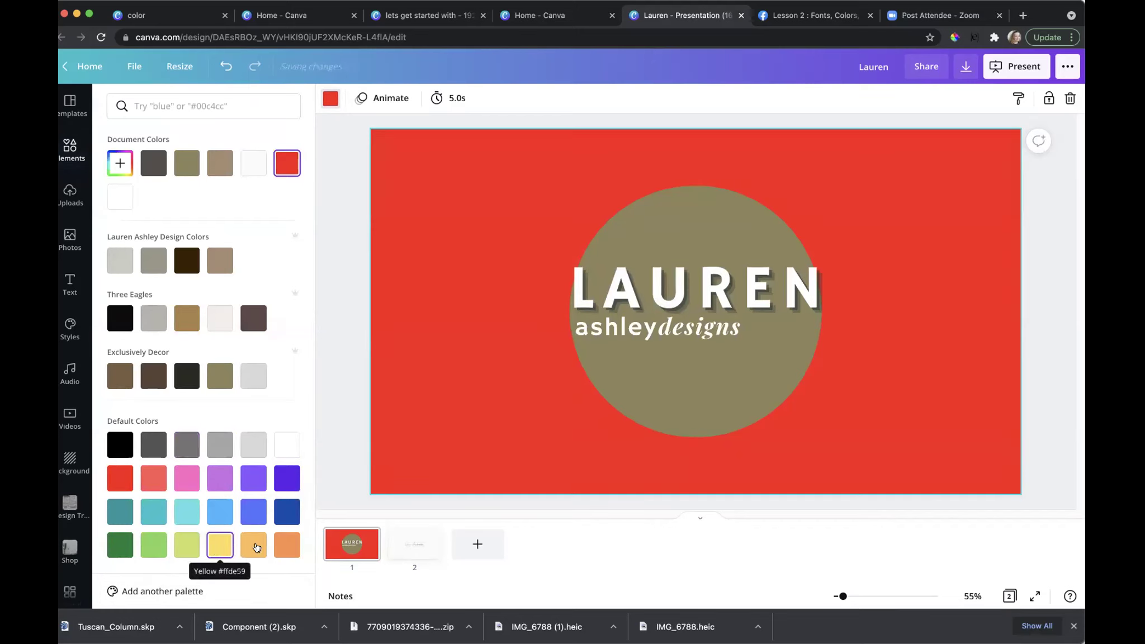
{"action": "left_click", "coordinate": [277, 551]}
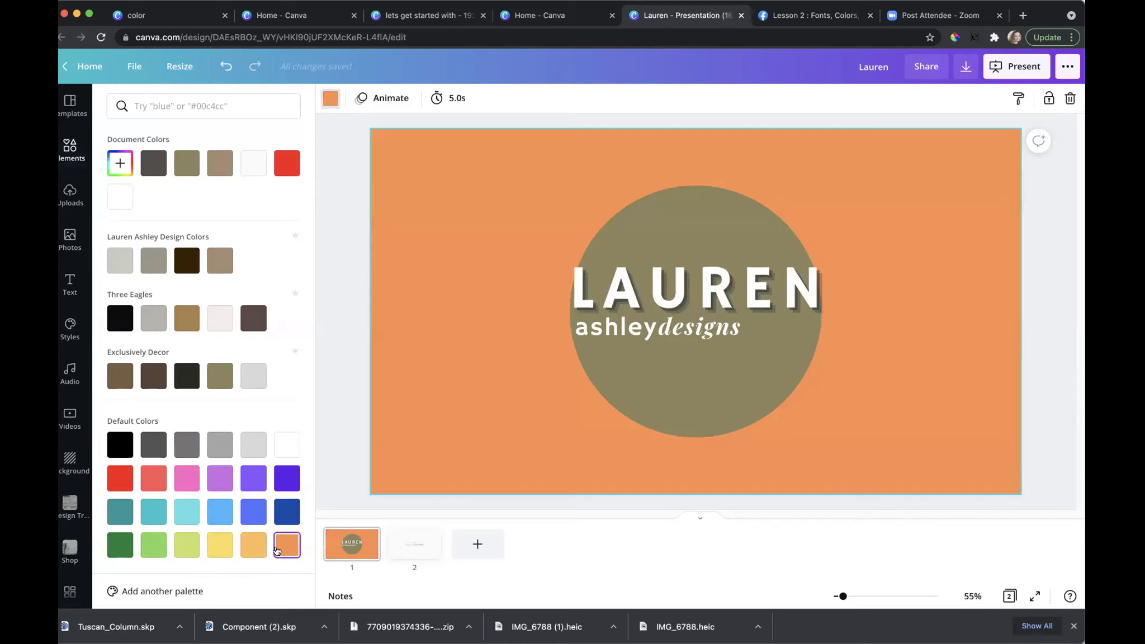
{"action": "left_click", "coordinate": [355, 437]}
{"action": "left_click", "coordinate": [354, 441]}
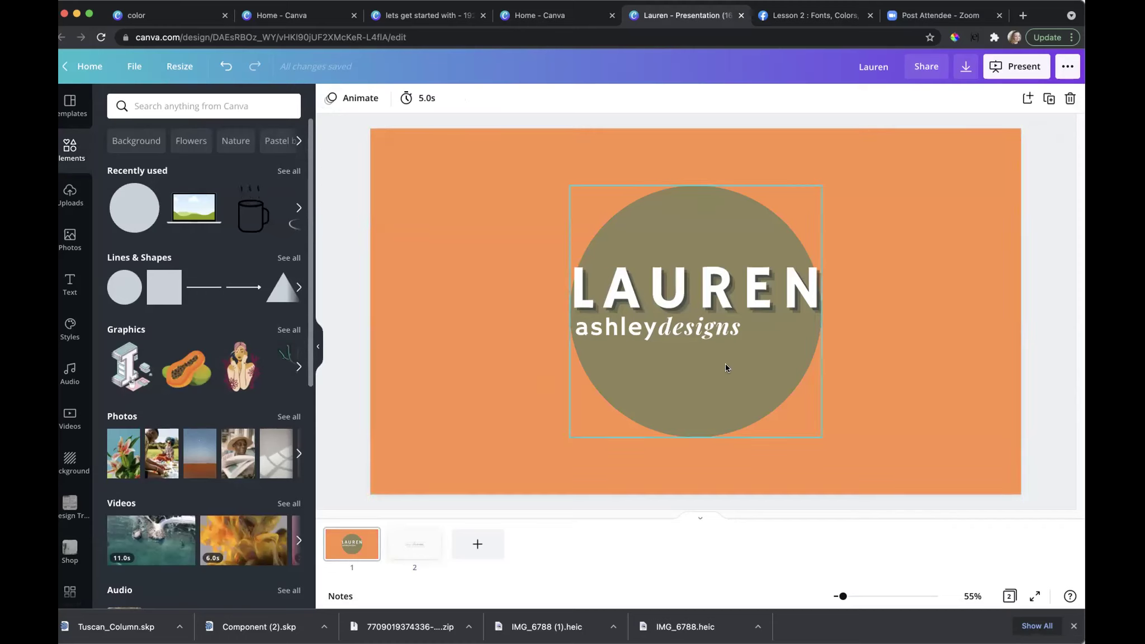
Step: Try light gray, the Exclusively Decor olive, the Three Eagles gold and the first brand palette's pale gray on the circle
{"action": "left_click", "coordinate": [728, 392]}
{"action": "left_click", "coordinate": [329, 99]}
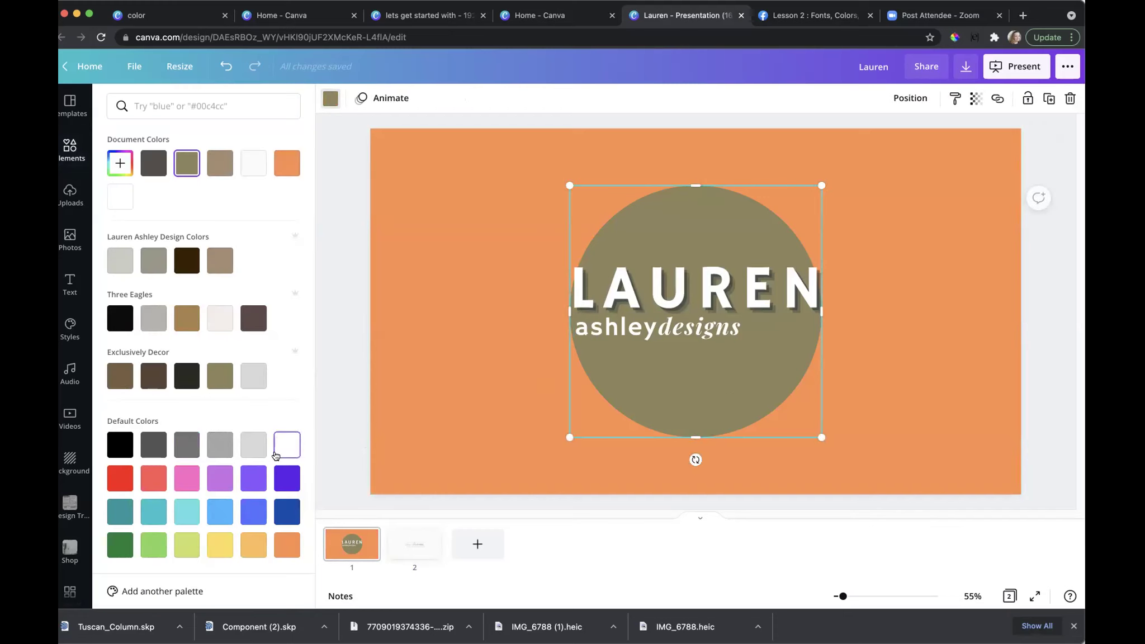
{"action": "left_click", "coordinate": [253, 444]}
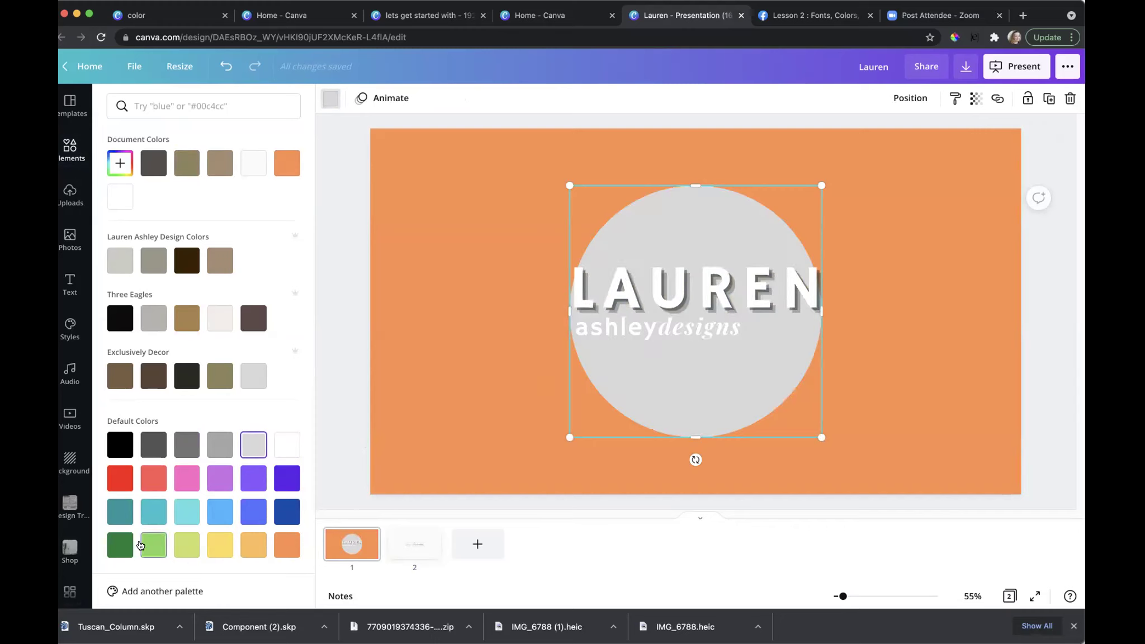
{"action": "left_click", "coordinate": [221, 379]}
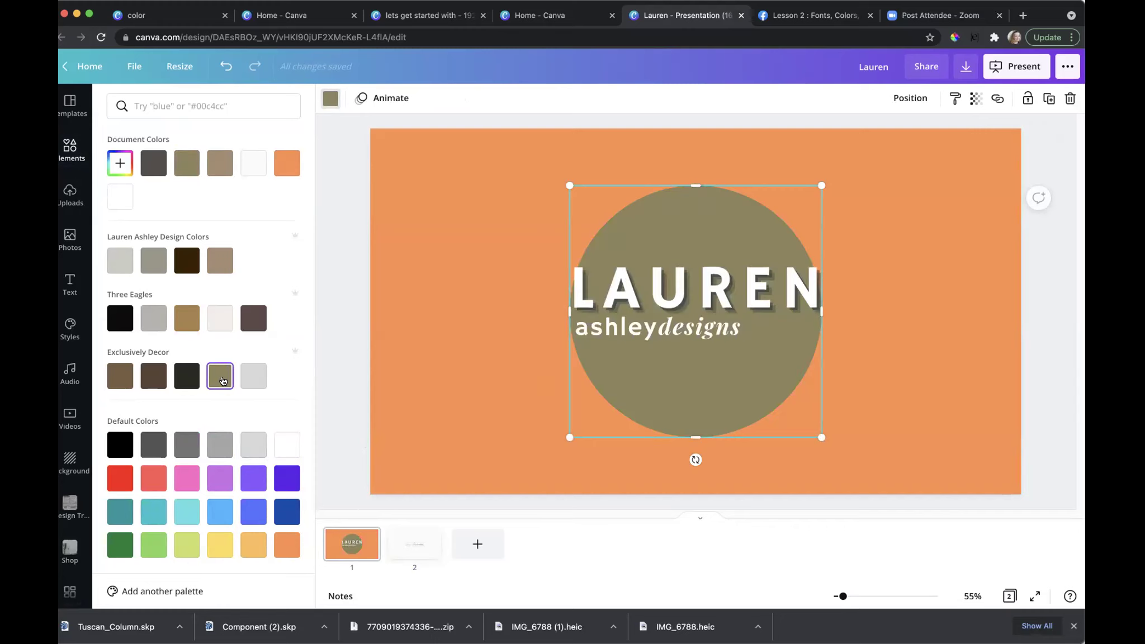
{"action": "left_click", "coordinate": [182, 321]}
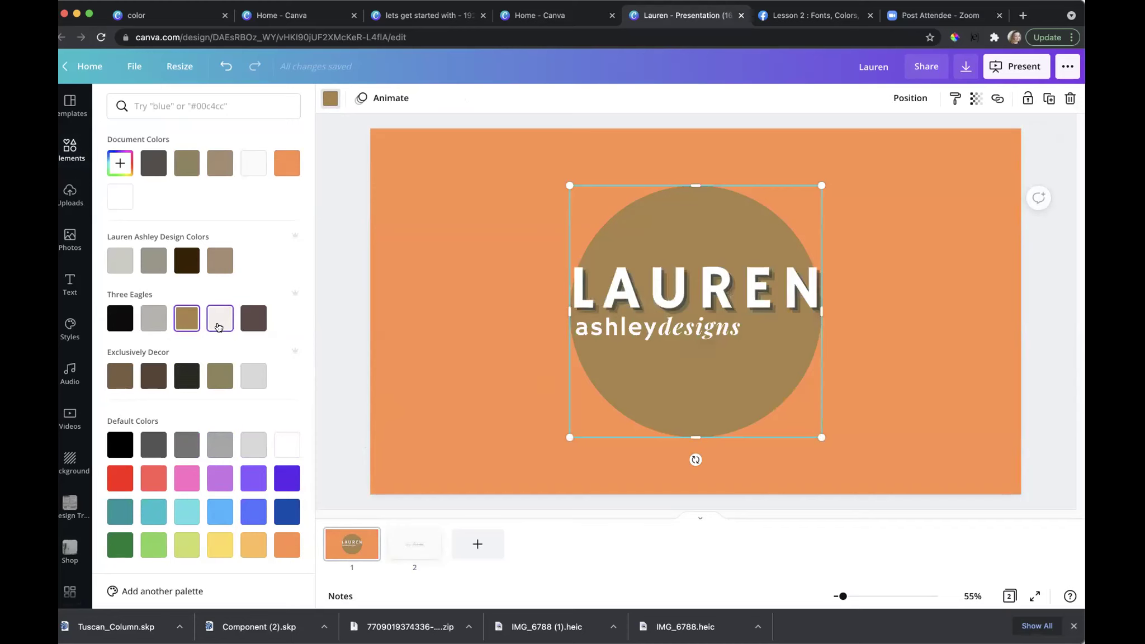
{"action": "left_click", "coordinate": [124, 271]}
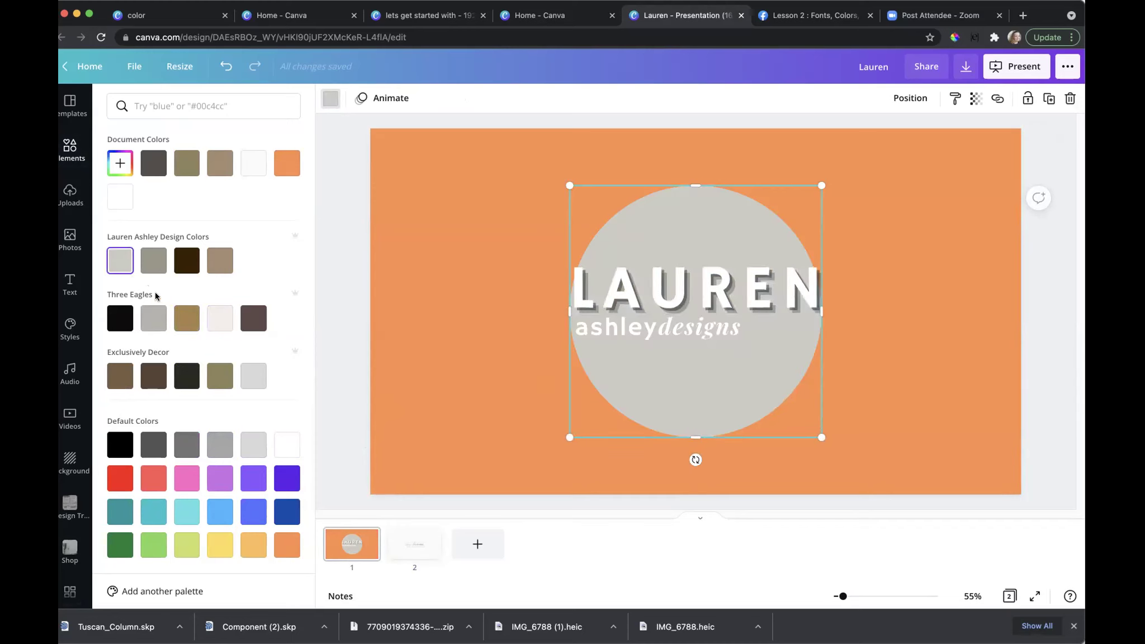
{"action": "left_click", "coordinate": [333, 352]}
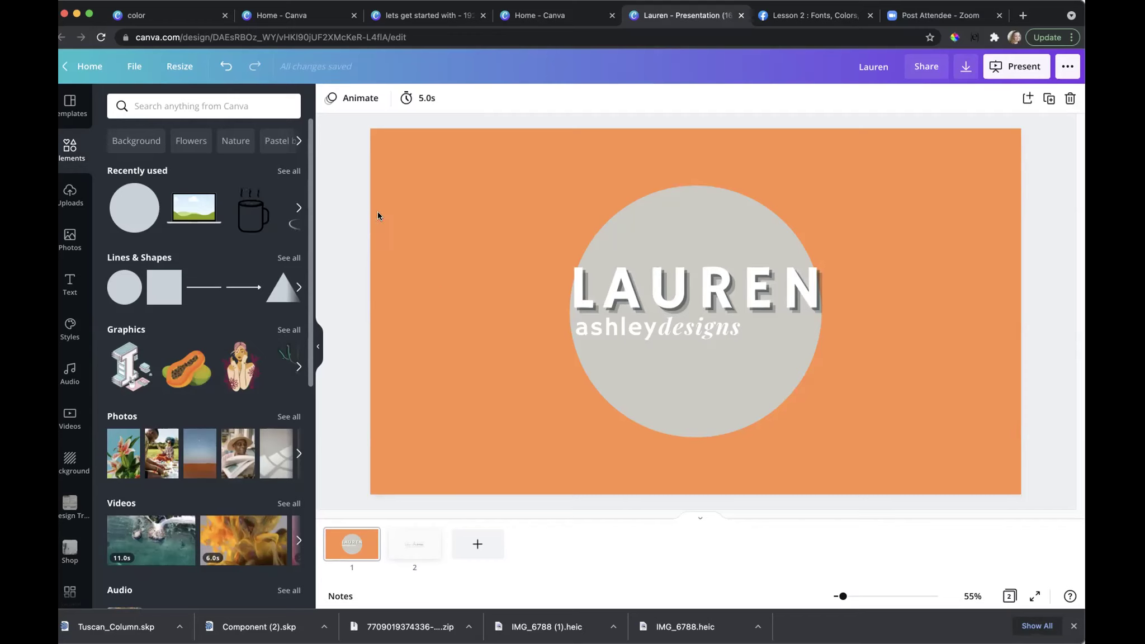
Step: Look at the background color choices and undo the trial color changes to the background and circle
{"action": "left_click", "coordinate": [437, 275]}
{"action": "left_click", "coordinate": [330, 99]}
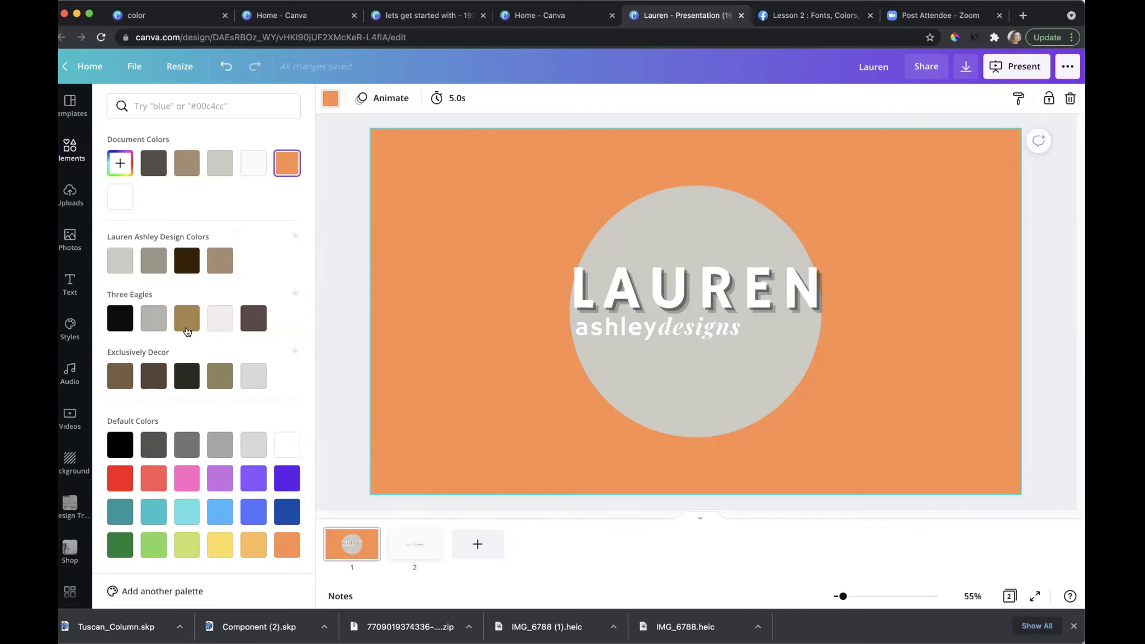
{"action": "left_click", "coordinate": [342, 283]}
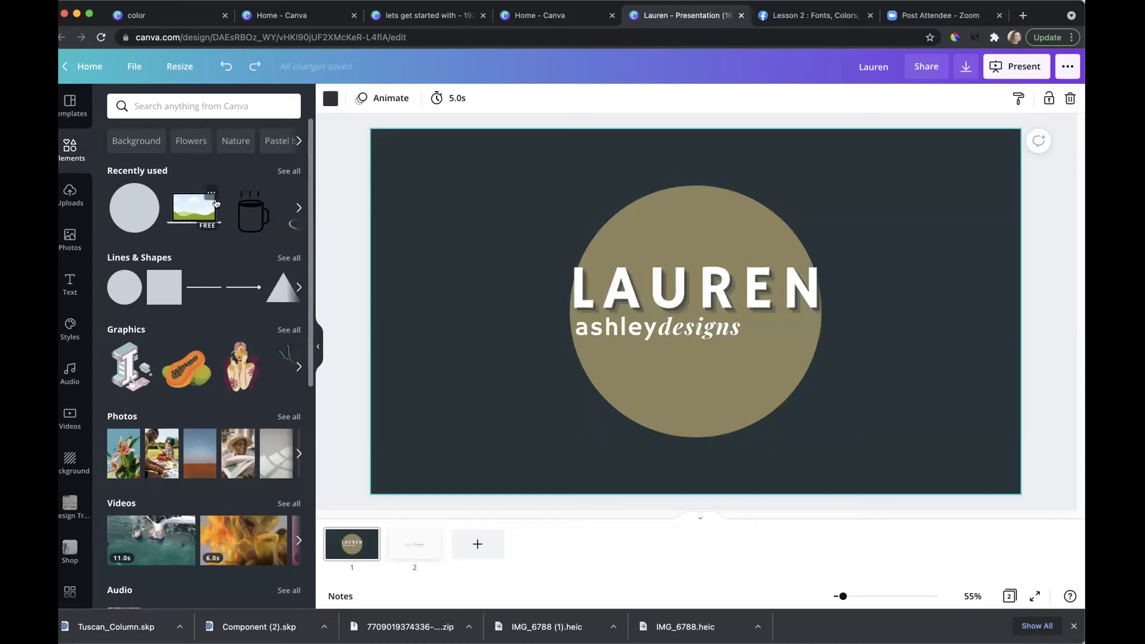
{"action": "left_click", "coordinate": [322, 243]}
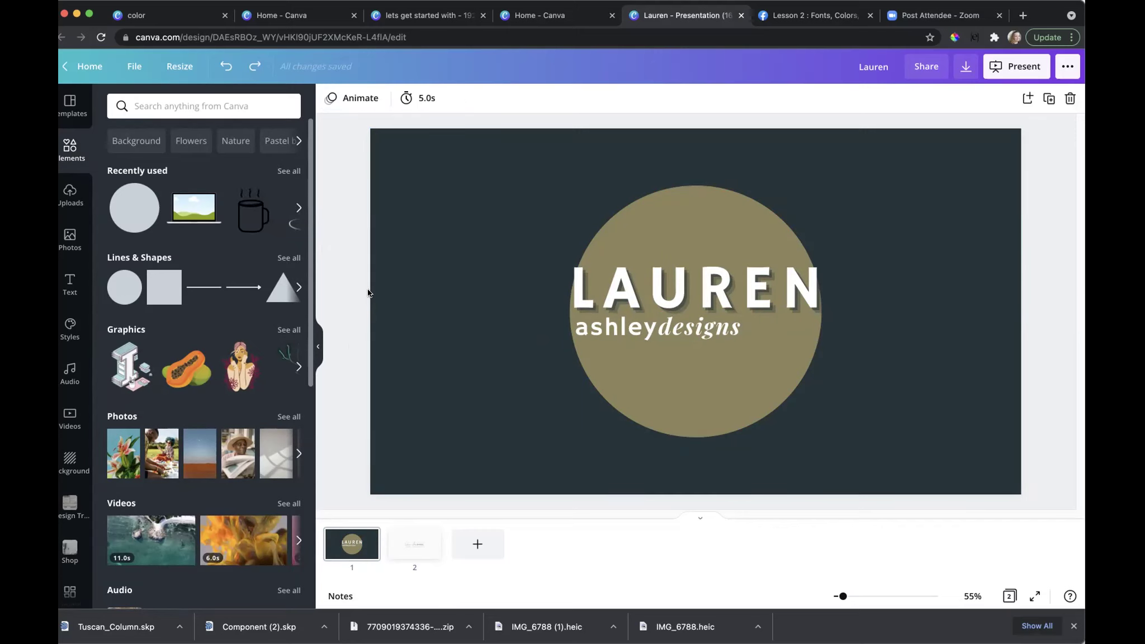
Step: Leave the presentation for the home page and review the Brand Kit's logos, color palettes and fonts
{"action": "left_click", "coordinate": [78, 68]}
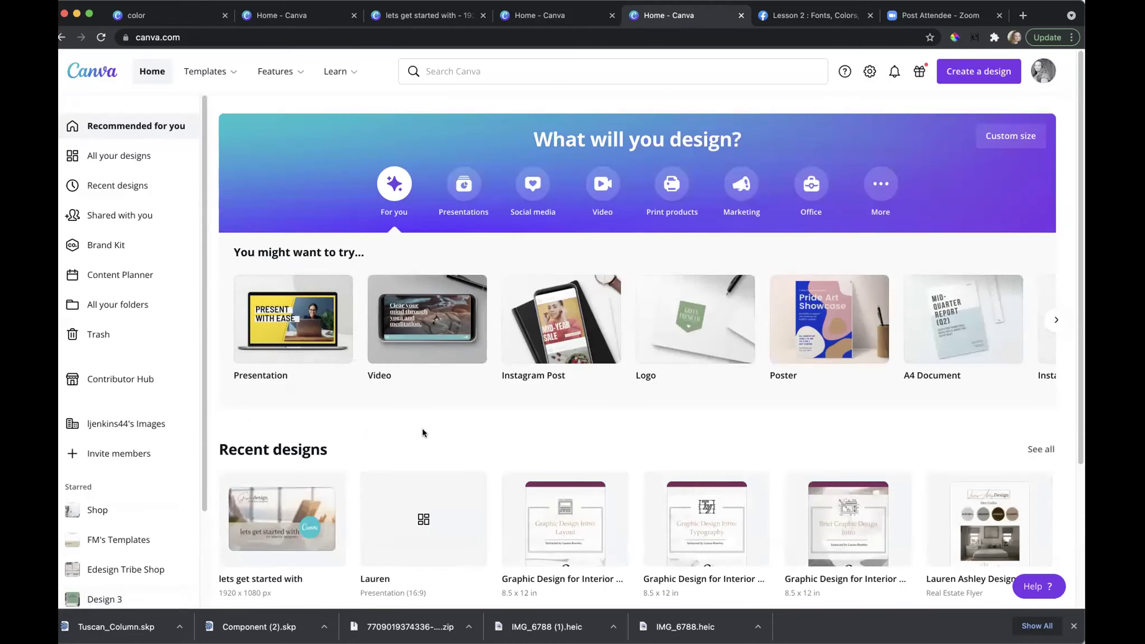
{"action": "left_click", "coordinate": [112, 249]}
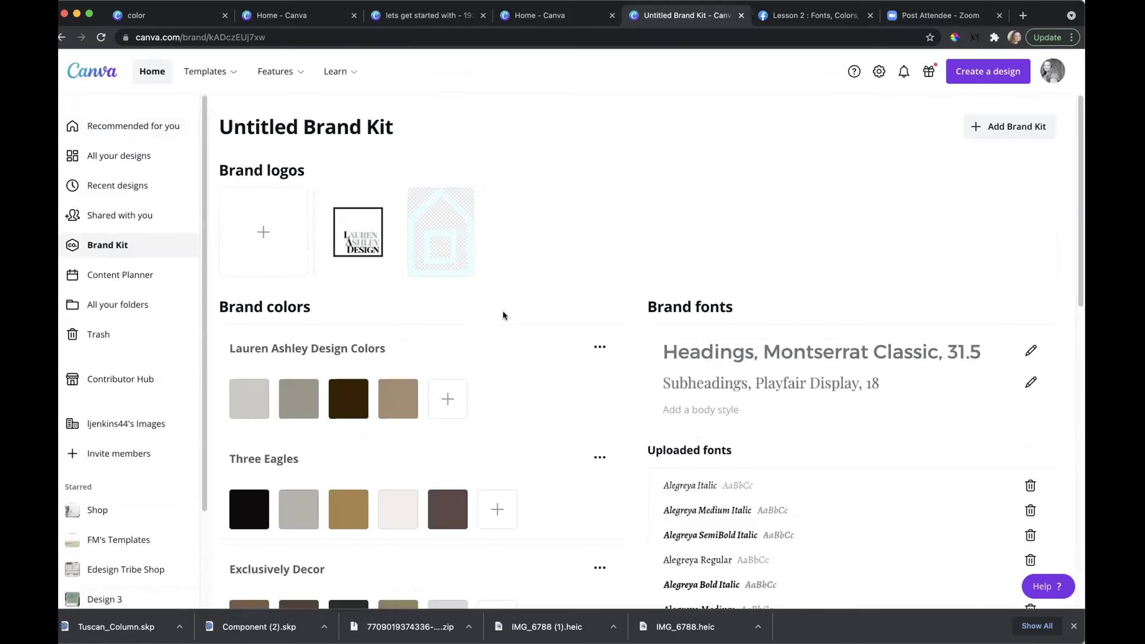
{"action": "scroll", "coordinate": [543, 392], "scroll_direction": "down", "scroll_amount": 7}
{"action": "scroll", "coordinate": [547, 393], "scroll_direction": "up", "scroll_amount": 7}
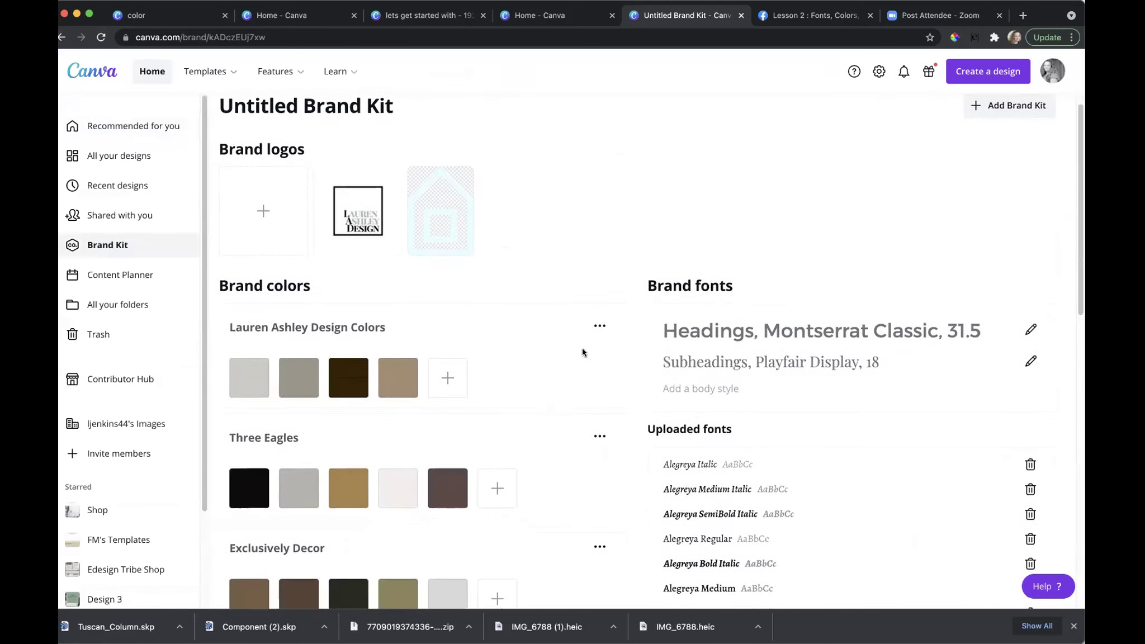
{"action": "scroll", "coordinate": [583, 352], "scroll_direction": "down", "scroll_amount": 3}
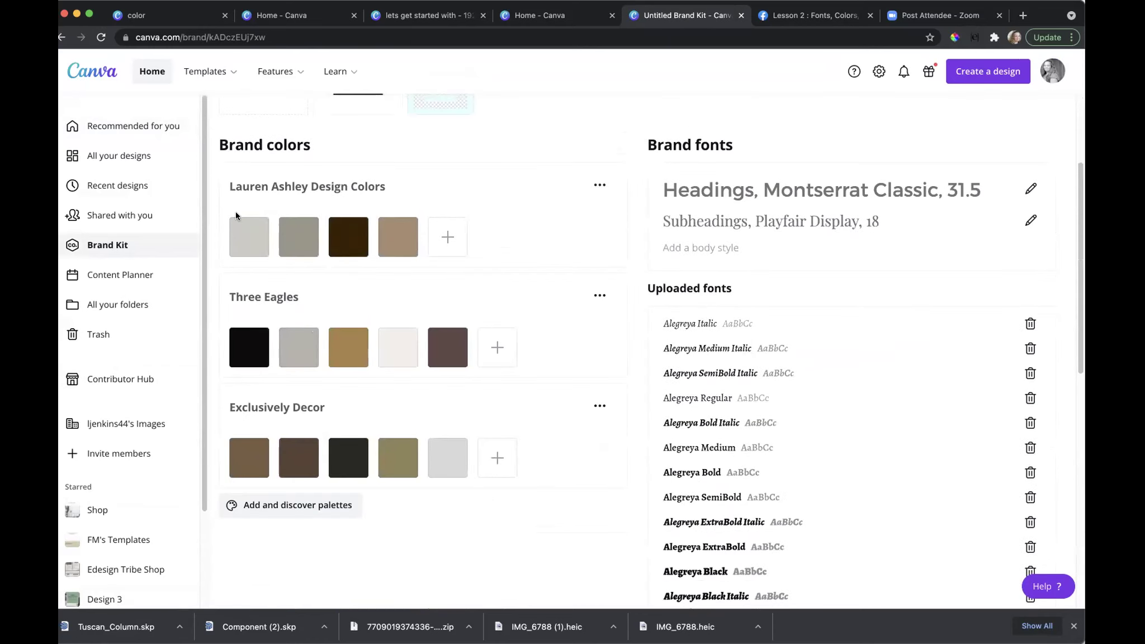
{"action": "scroll", "coordinate": [236, 216], "scroll_direction": "up", "scroll_amount": 2}
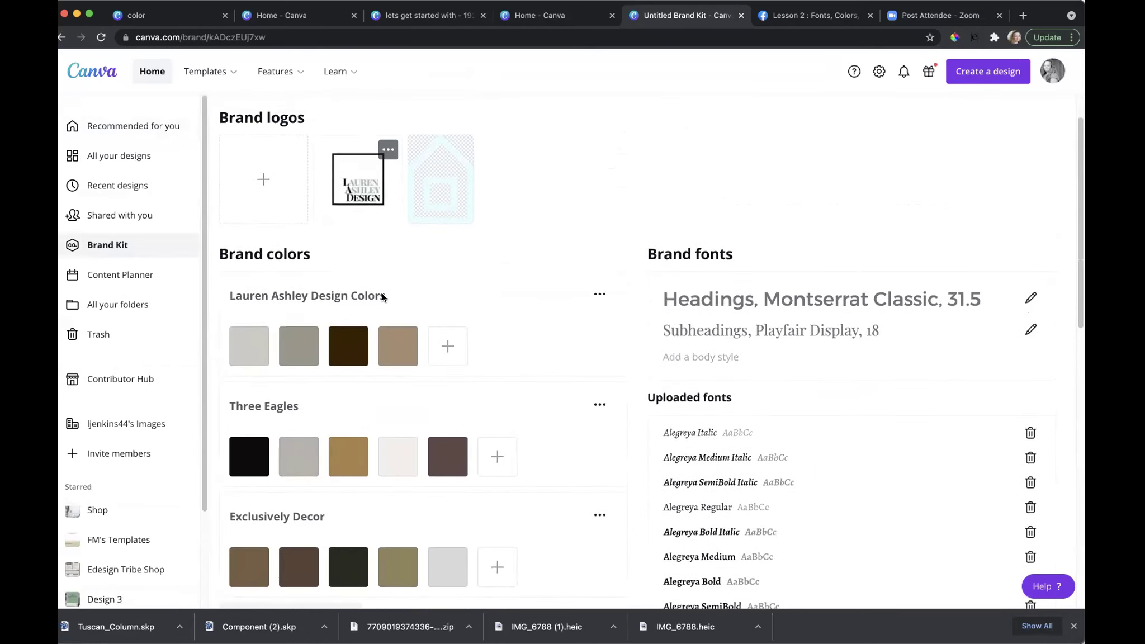
{"action": "scroll", "coordinate": [493, 354], "scroll_direction": "down", "scroll_amount": 1}
{"action": "scroll", "coordinate": [503, 328], "scroll_direction": "down", "scroll_amount": 5}
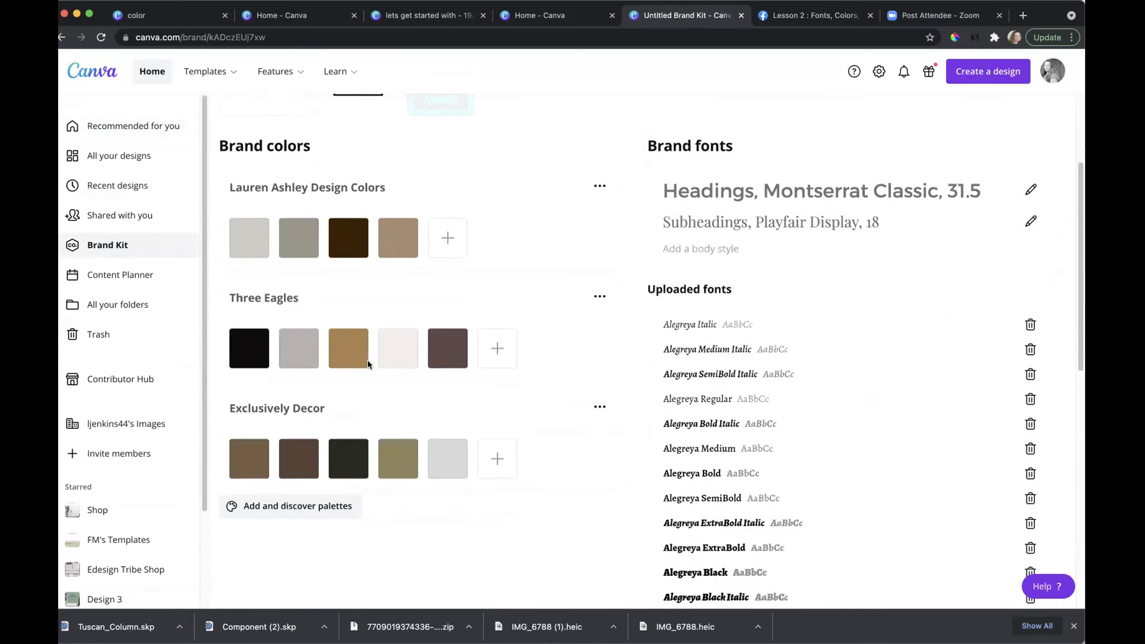
{"action": "scroll", "coordinate": [514, 363], "scroll_direction": "up", "scroll_amount": 2}
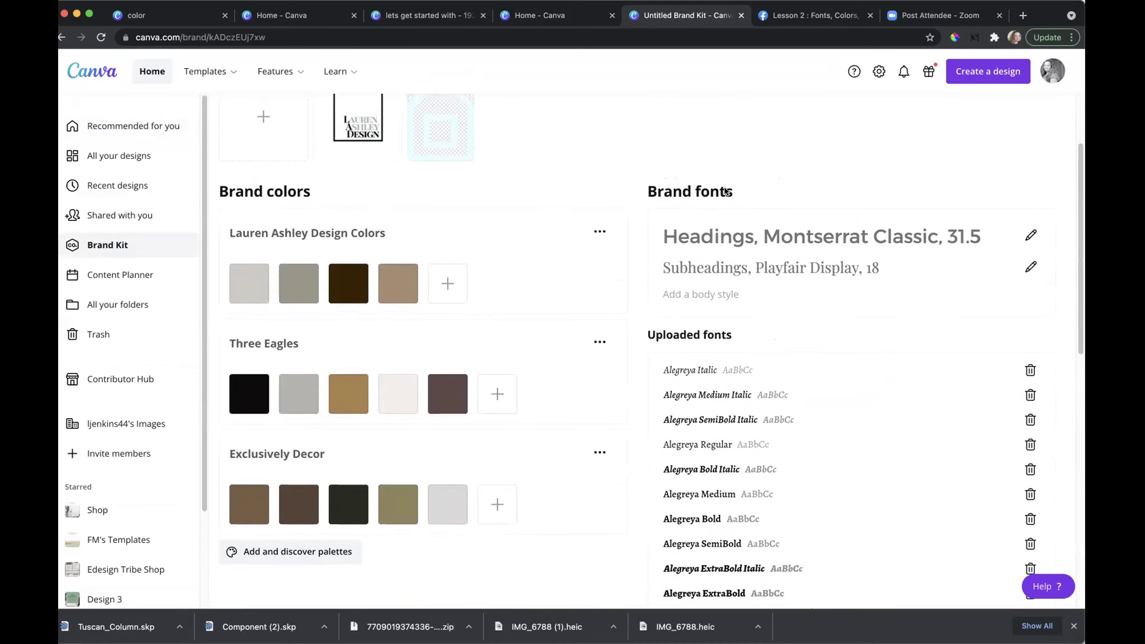
Step: Switch to the "lets get started with" design and present its Questions? slide on page 10 full screen with the Standard type
{"action": "scroll", "coordinate": [725, 191], "scroll_direction": "up", "scroll_amount": 1}
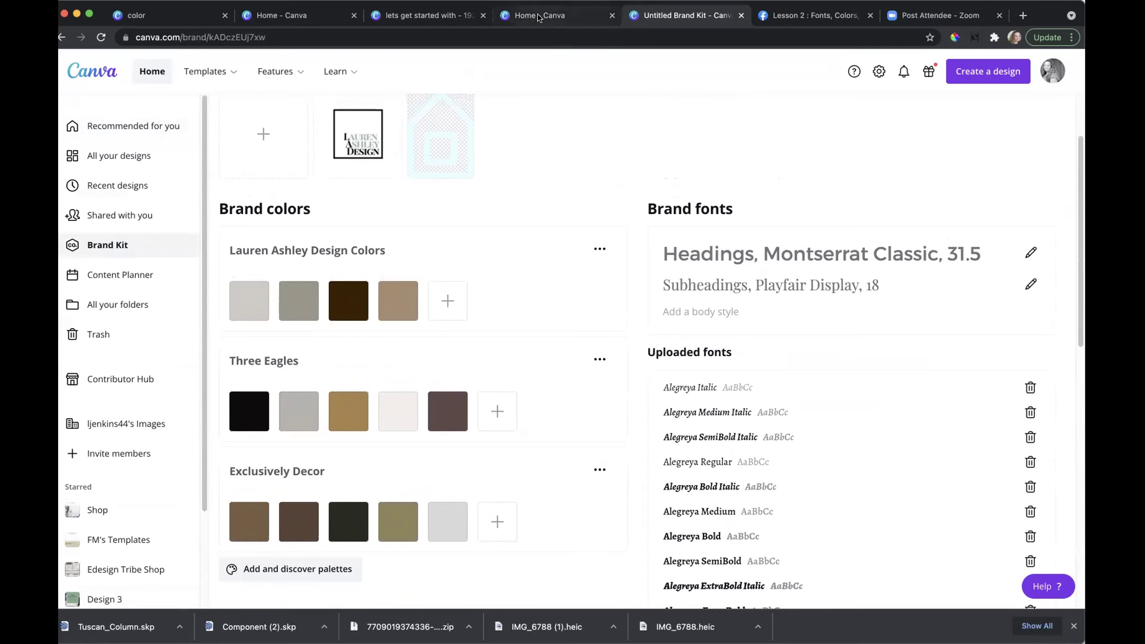
{"action": "left_click", "coordinate": [423, 17]}
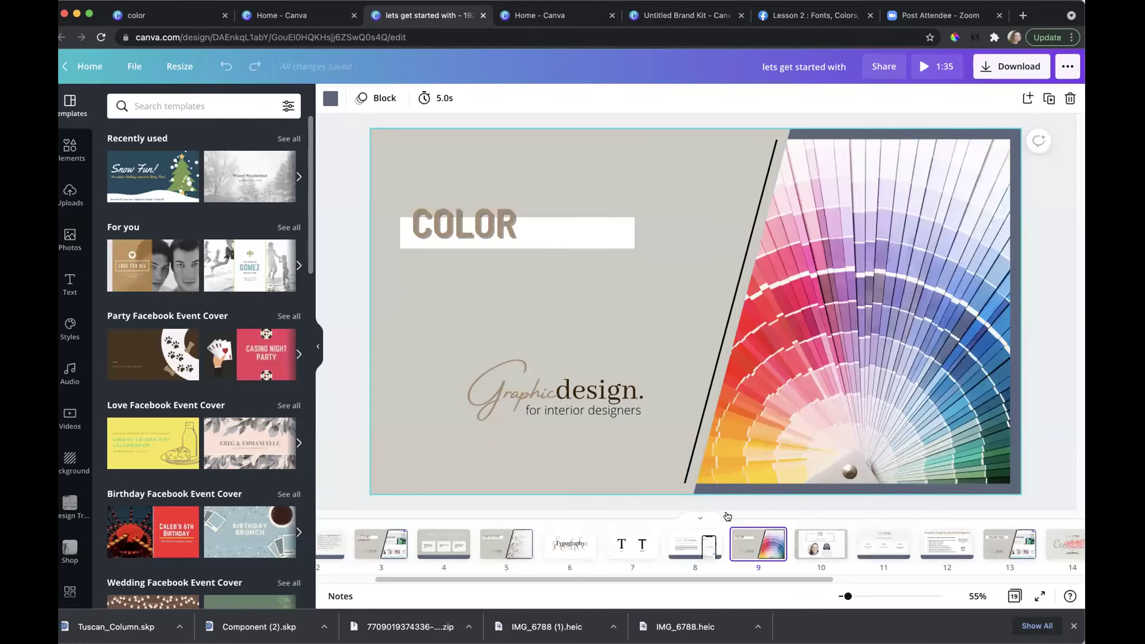
{"action": "left_click", "coordinate": [817, 551]}
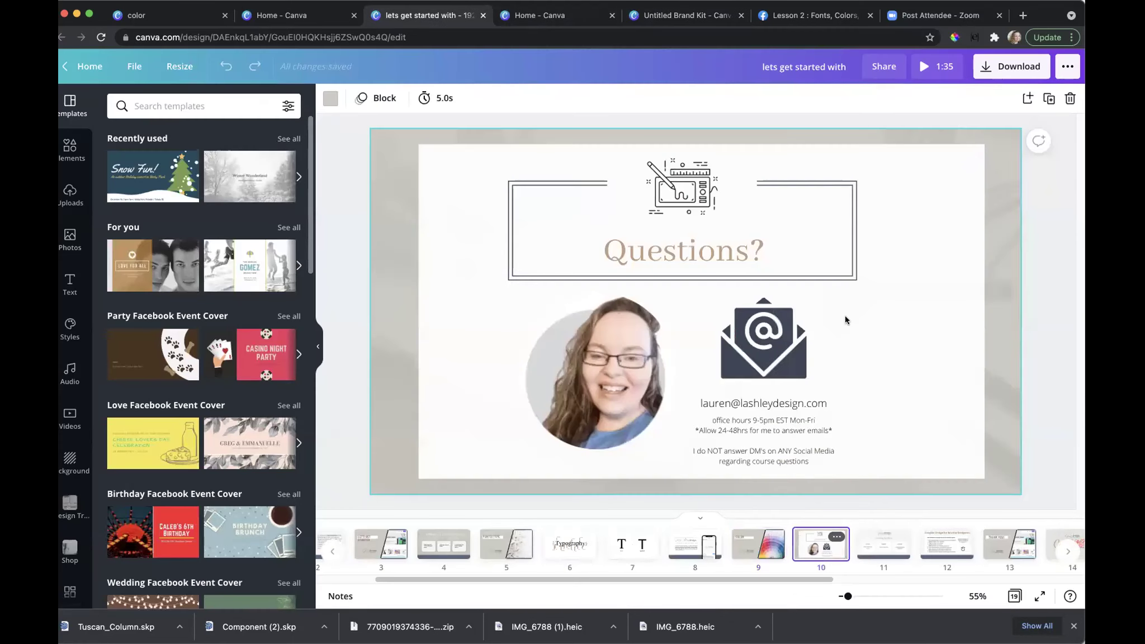
{"action": "left_click", "coordinate": [1068, 66]}
{"action": "left_click", "coordinate": [951, 163]}
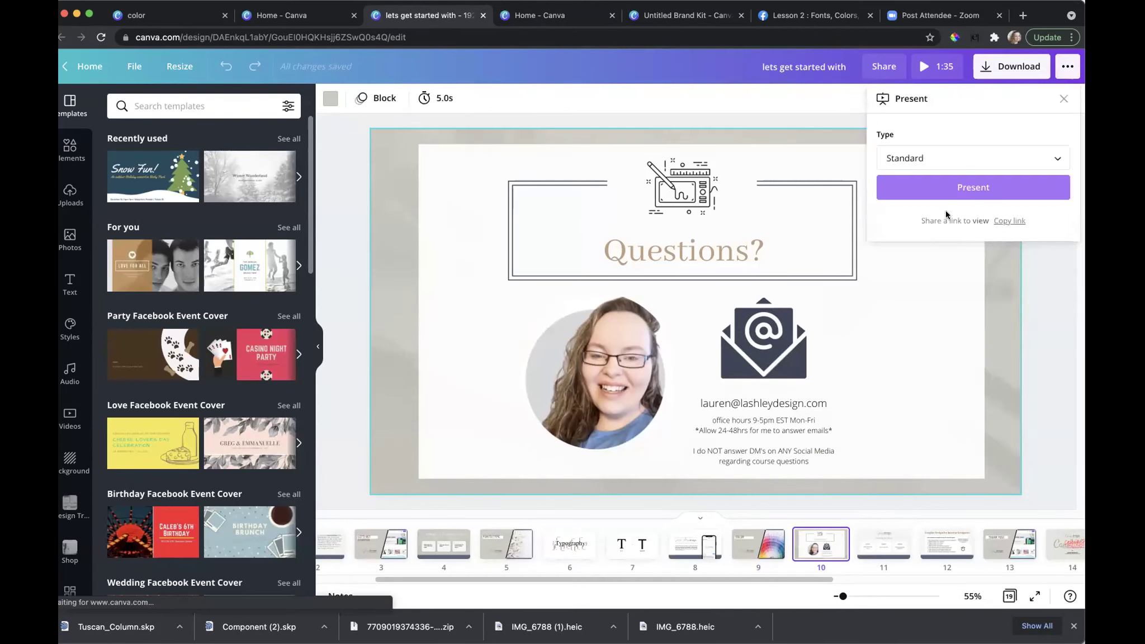
{"action": "left_click", "coordinate": [950, 218]}
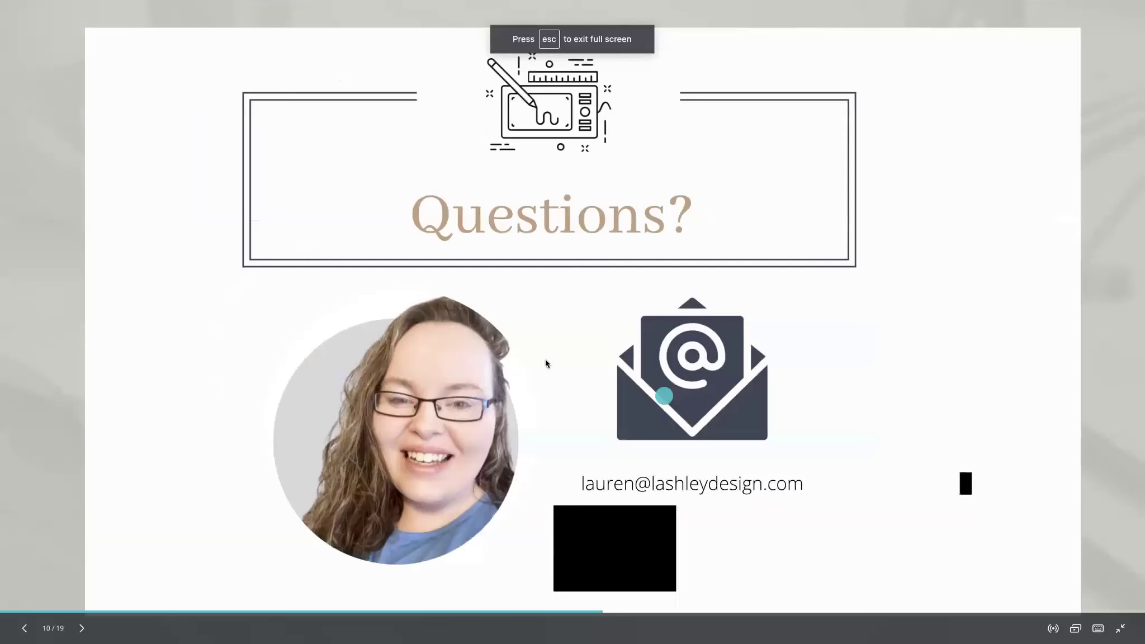
{"action": "left_click", "coordinate": [960, 393]}
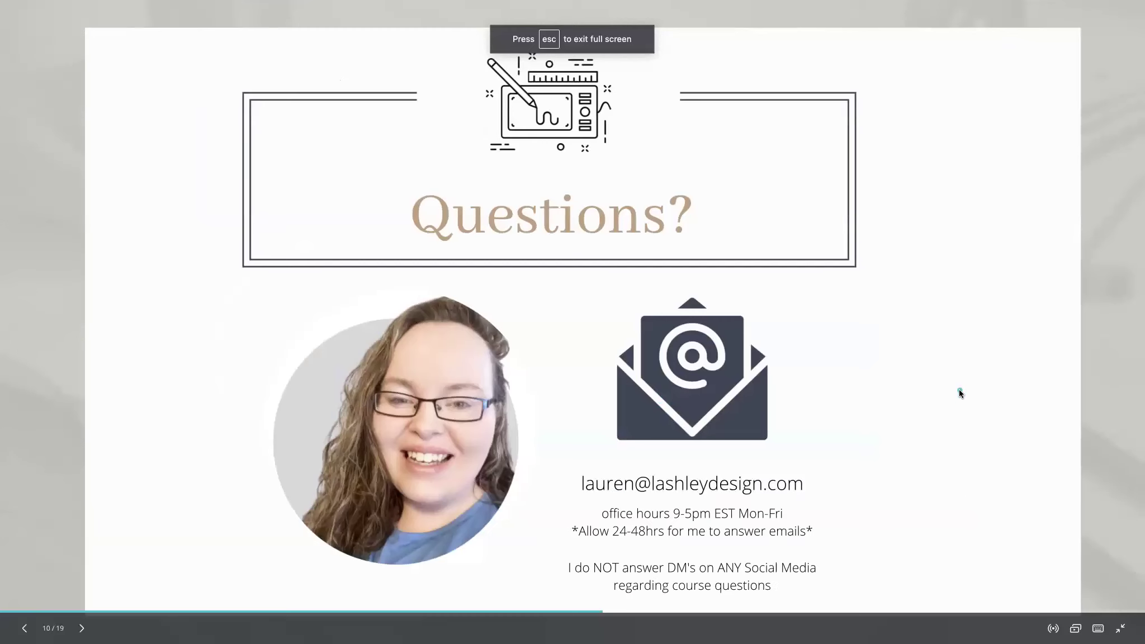